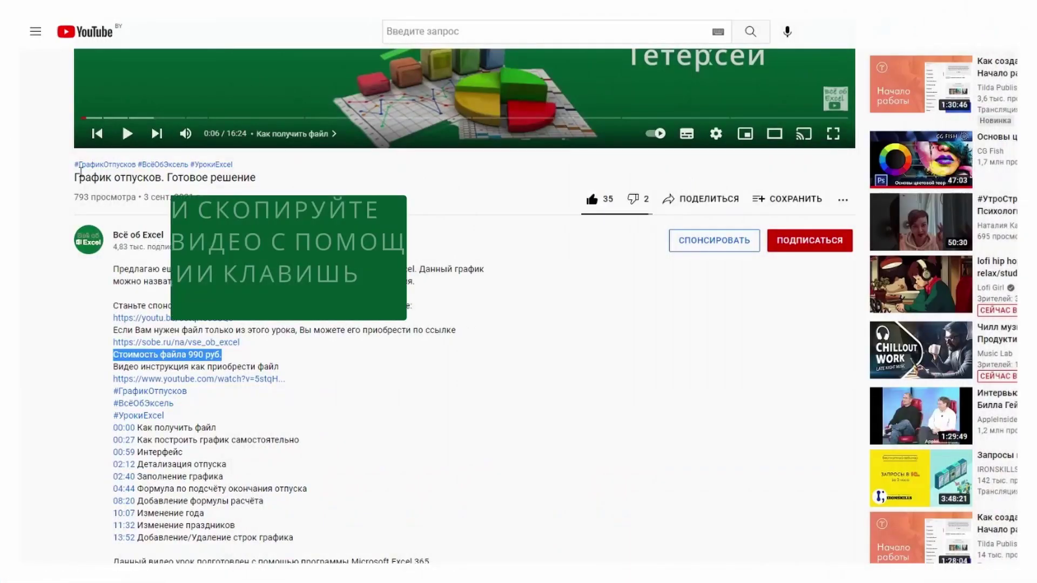
Step: Copy the 'График отпусков. Готовое решение' title and select the 990 руб. file price in the description
drag(77, 177, 254, 175)
key(ctrl+c)
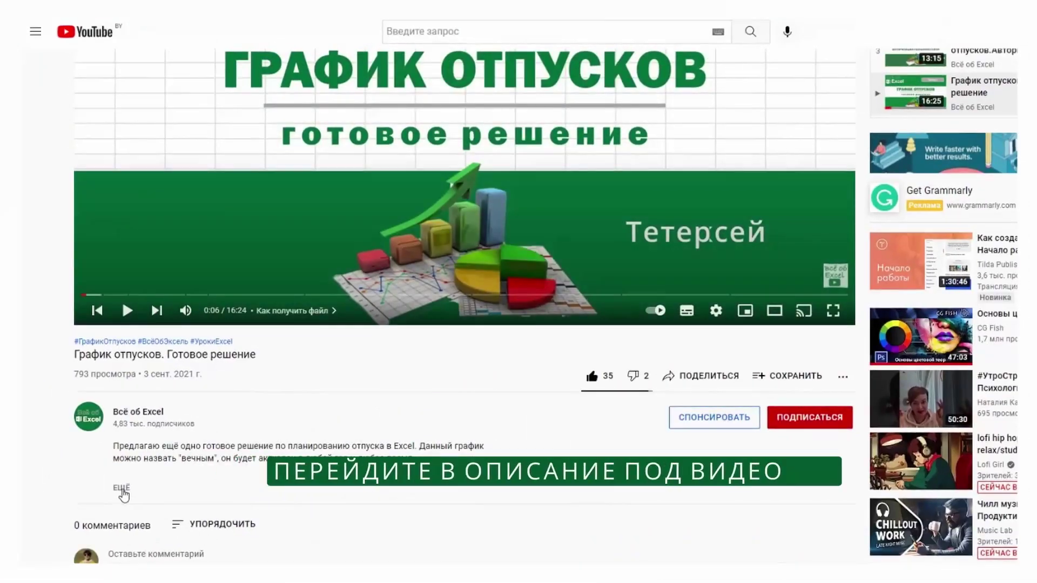
click(122, 489)
scroll(123, 494, down, 1)
scroll(124, 494, down, 2)
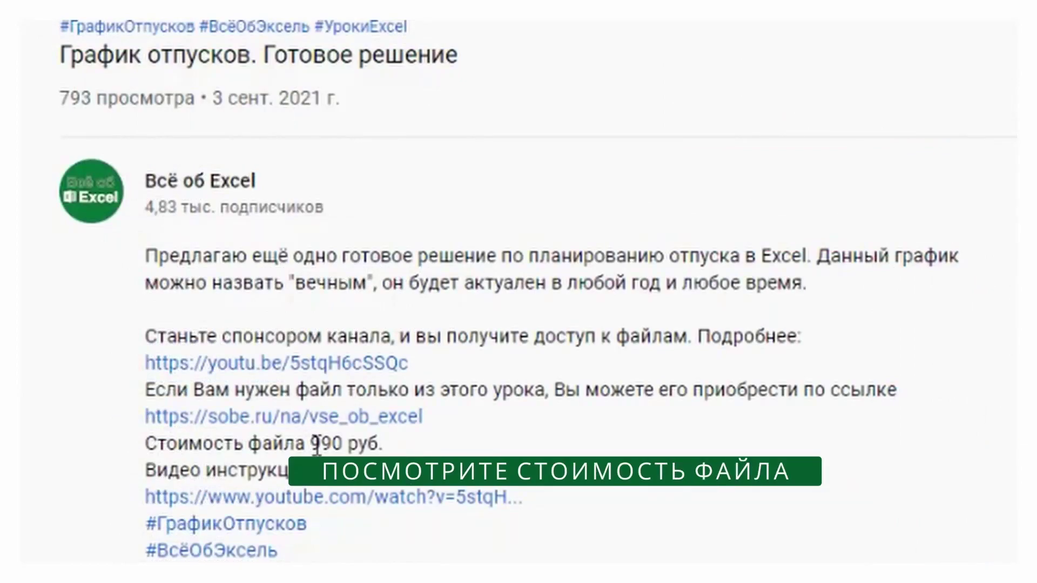
drag(310, 444, 385, 444)
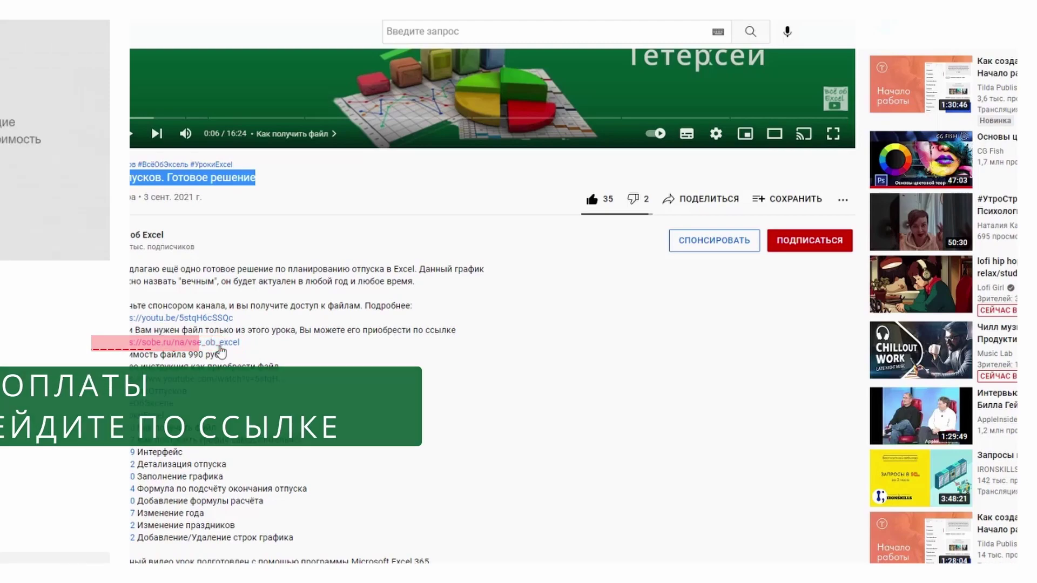
Step: Pay 990 ₽, with the lesson title and your e-mail in the comment, and enter the card number
text(990)
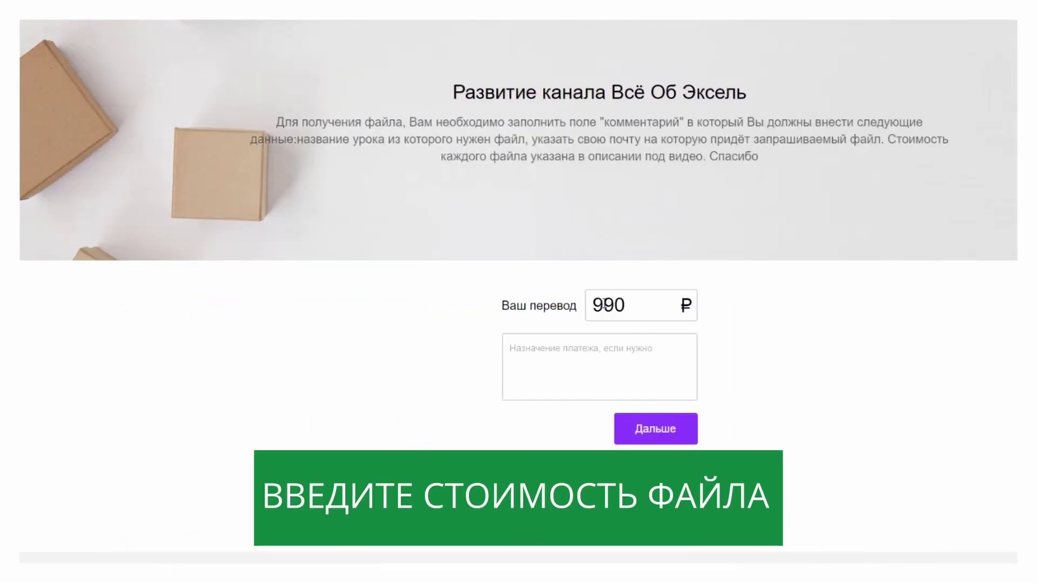
click(587, 346)
key(ctrl+v)
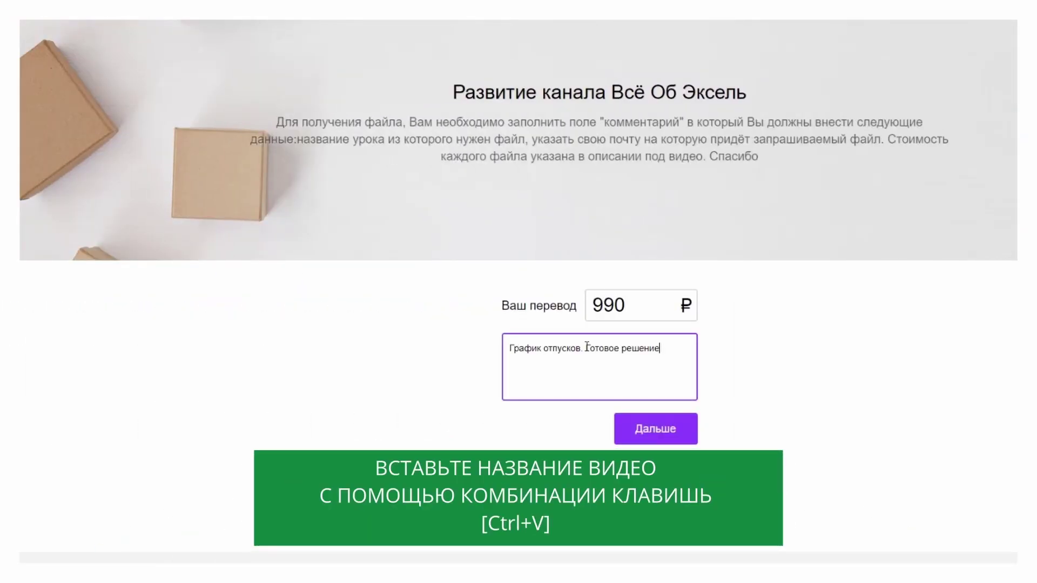
key(Return)
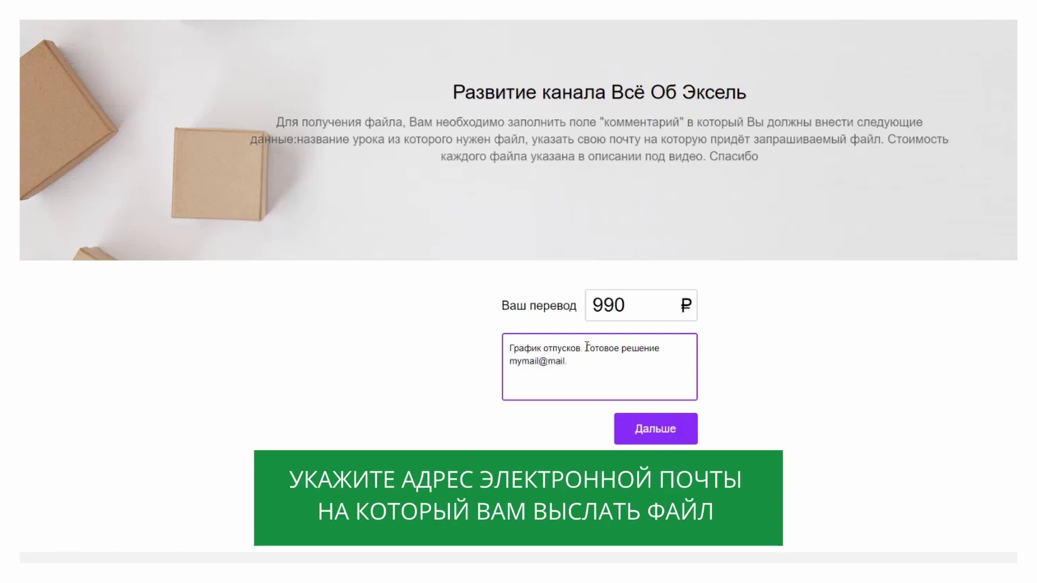
click(644, 427)
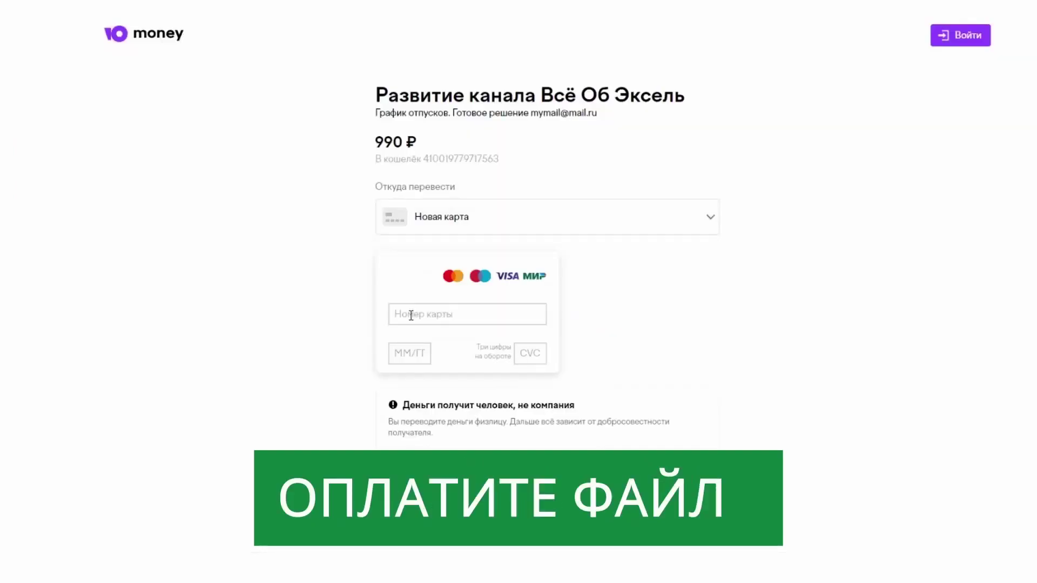
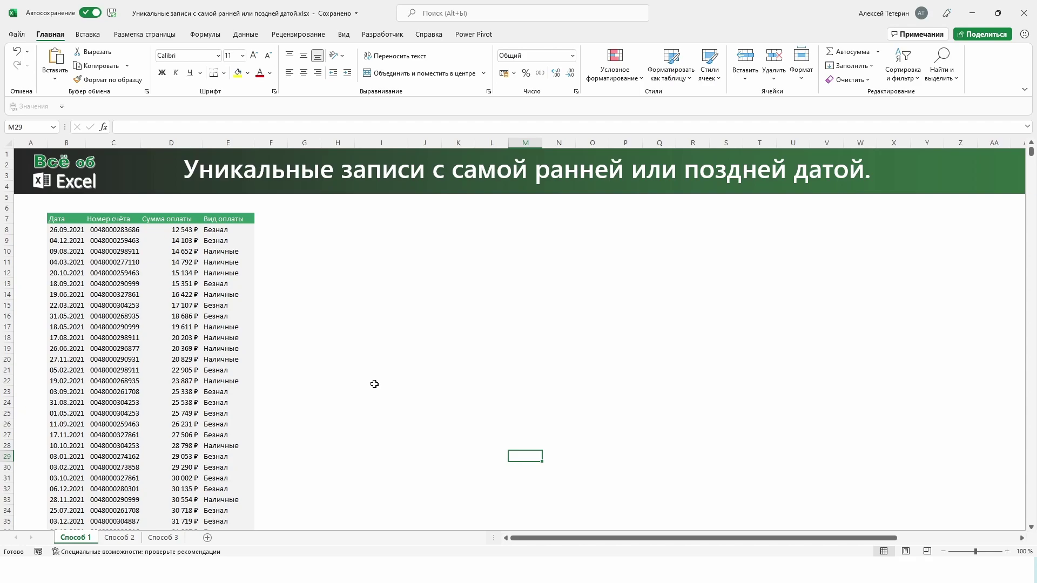
Step: Inspect the account numbers and payment types in rows 9 and 19, then go to the Данные tab
click(59, 241)
click(114, 240)
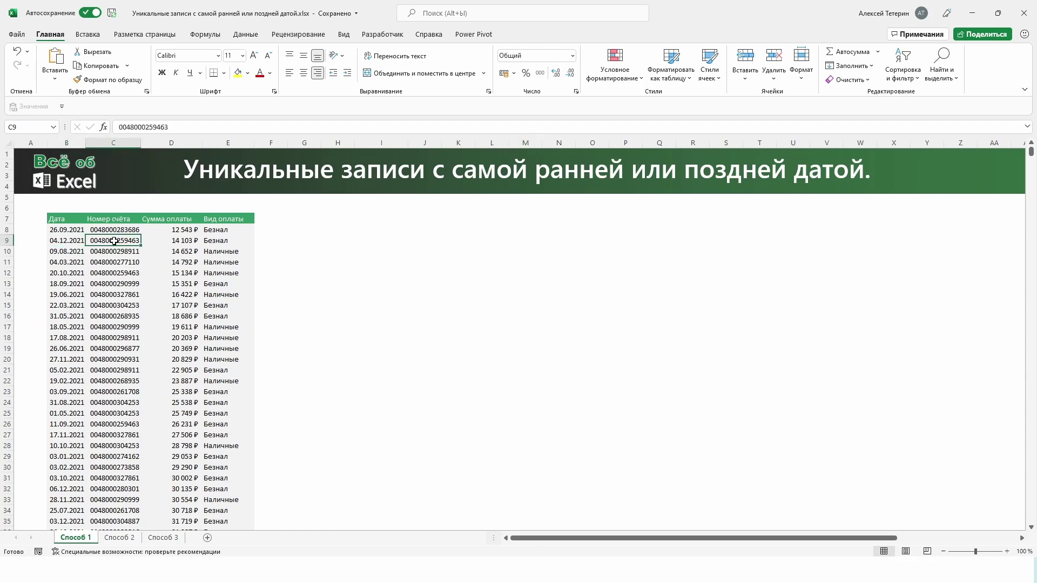
click(160, 241)
click(215, 243)
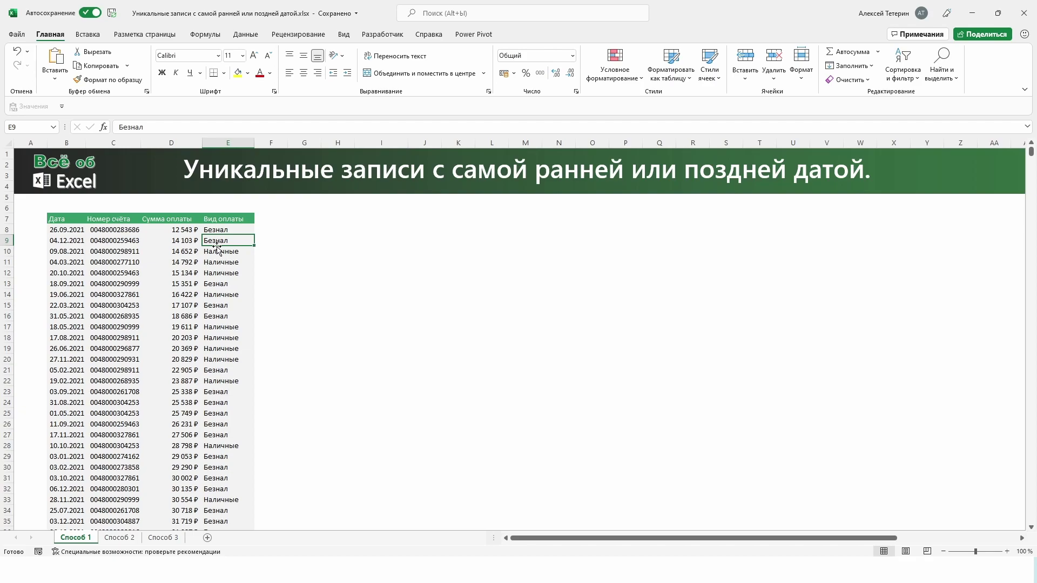
click(92, 251)
click(119, 349)
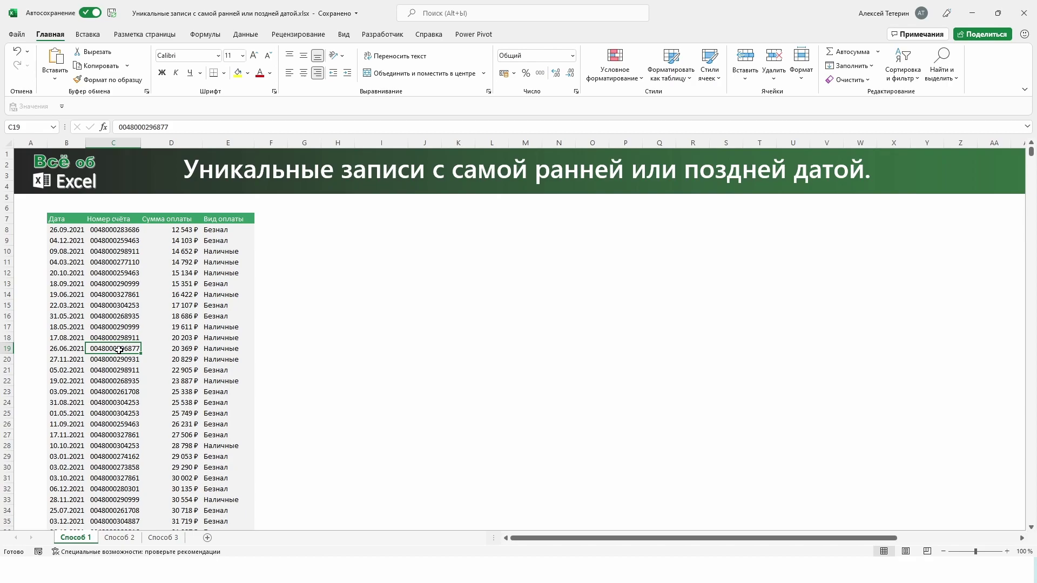
click(246, 35)
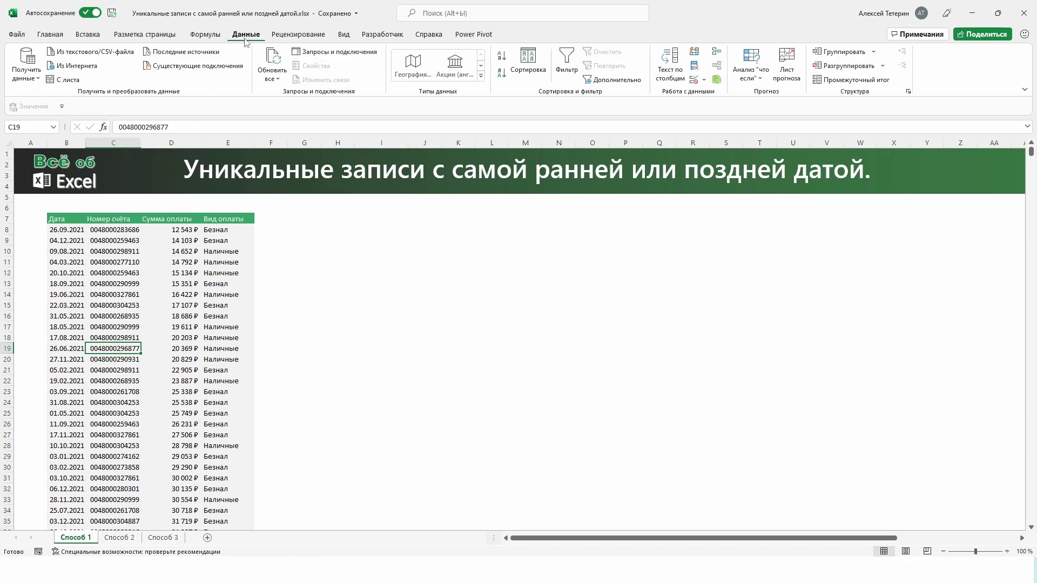
click(567, 65)
click(136, 218)
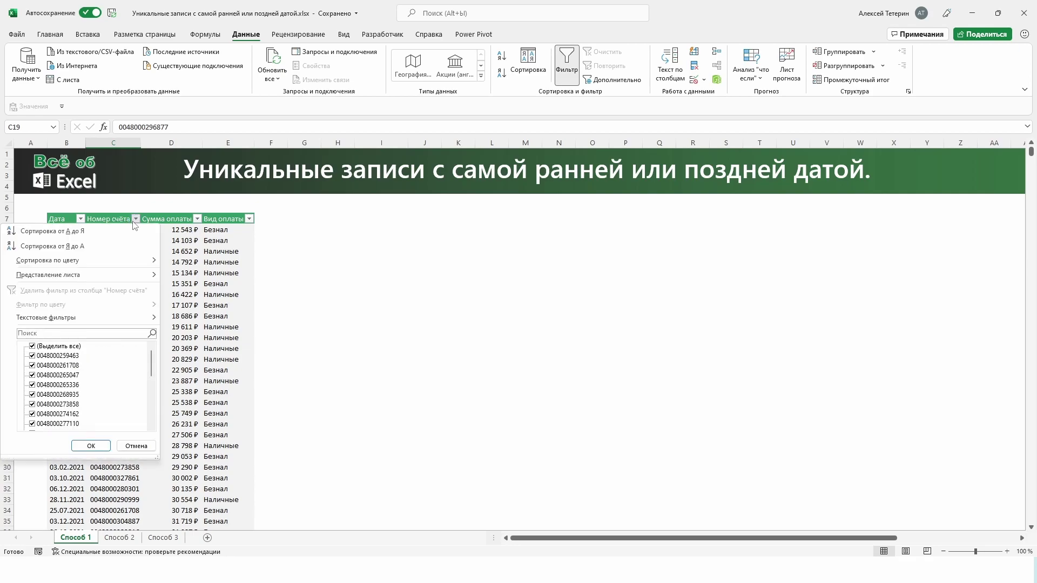
click(32, 346)
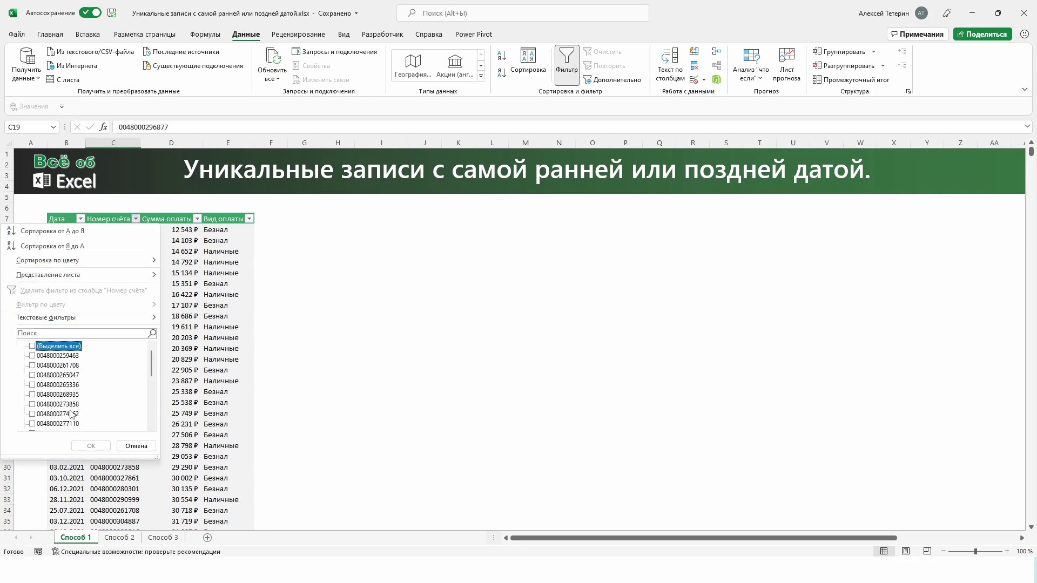
click(32, 355)
click(90, 446)
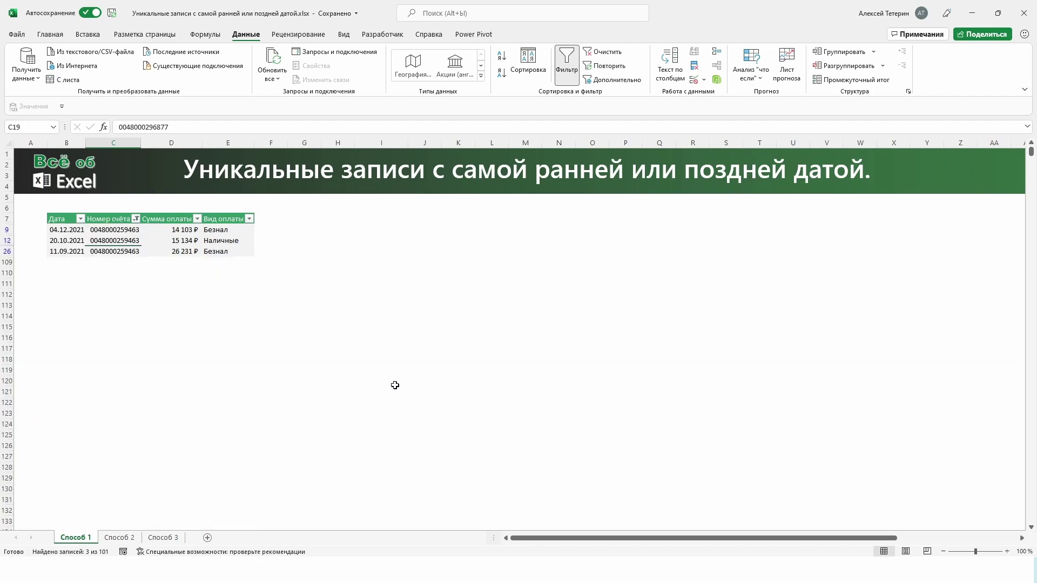
Step: Check its dates 04.12.2021, 20.10.2021 and 11.09.2021, then clear the filter
click(137, 230)
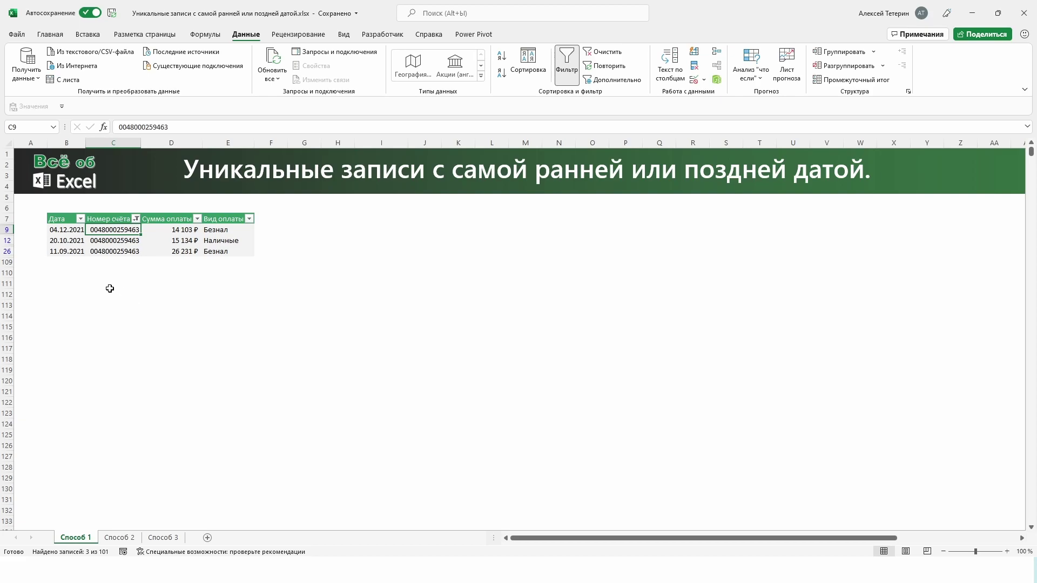
click(57, 232)
click(73, 242)
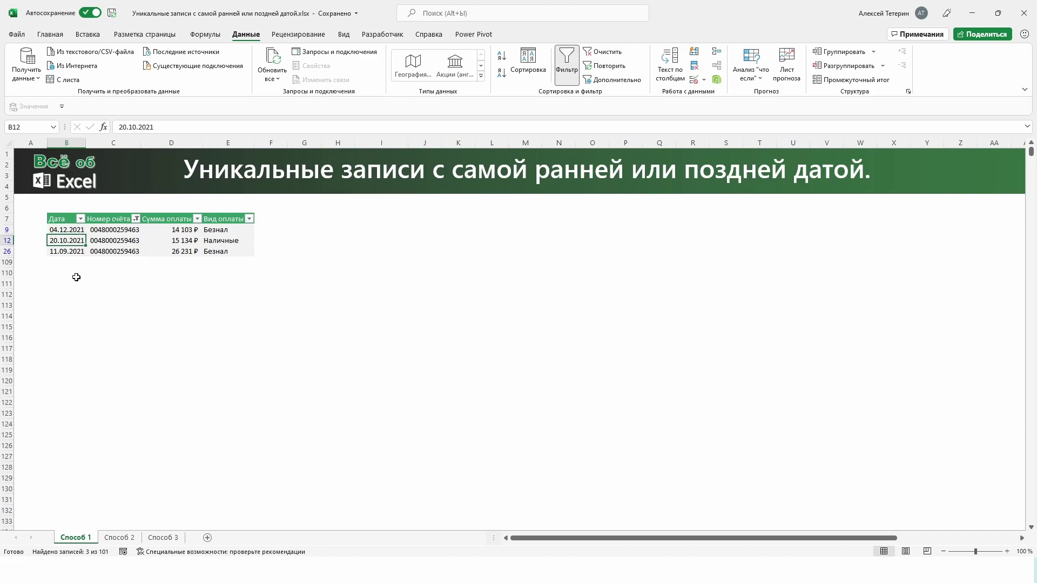
click(70, 253)
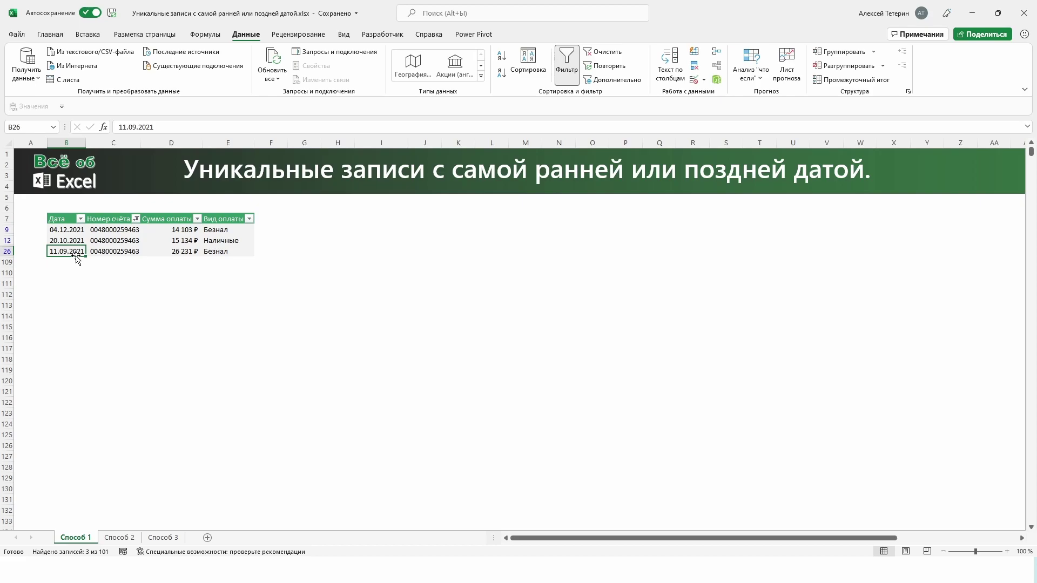
click(66, 230)
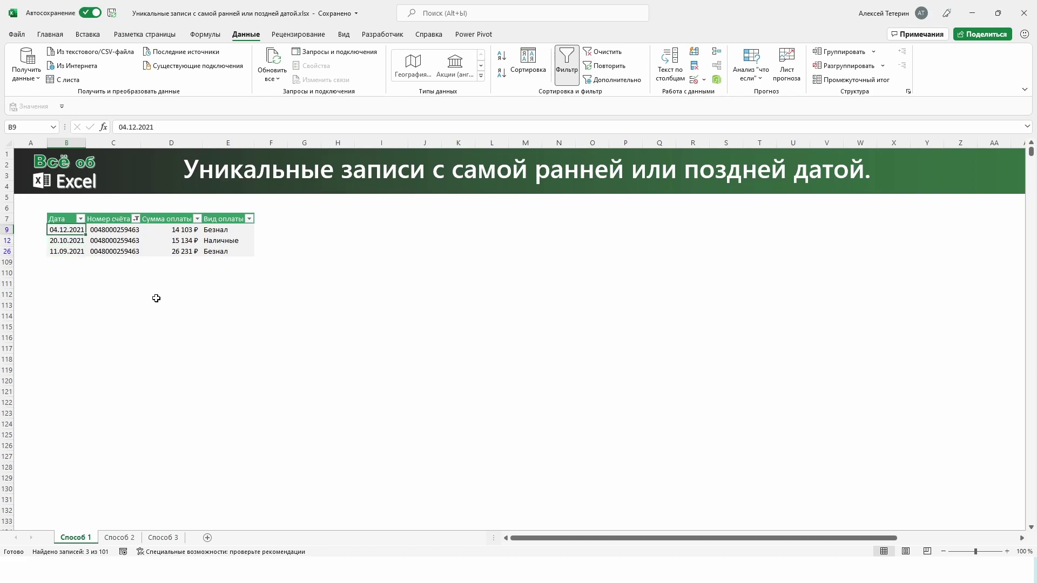
key(Down)
key(Down)
key(Right)
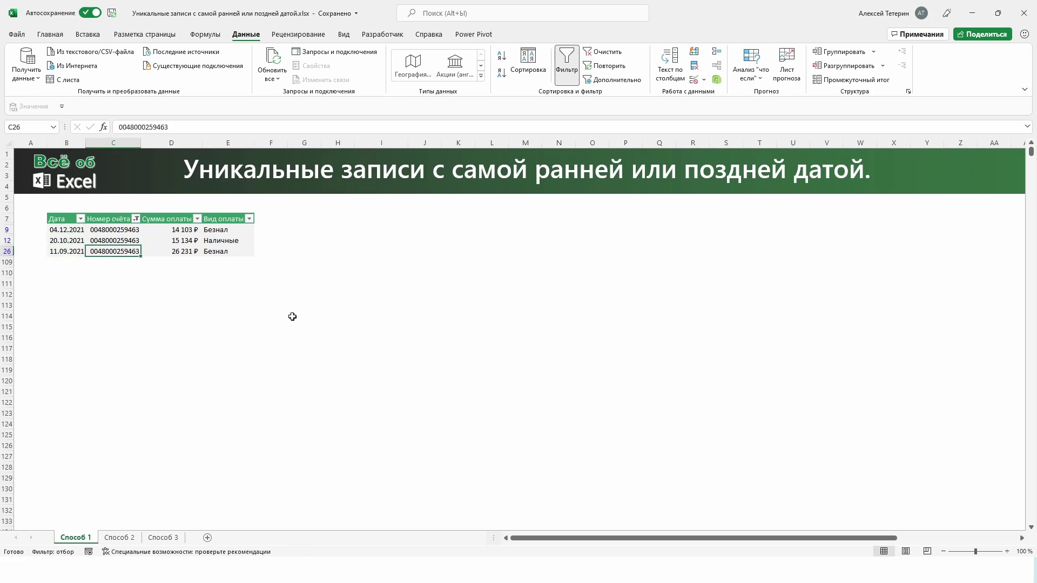
click(614, 53)
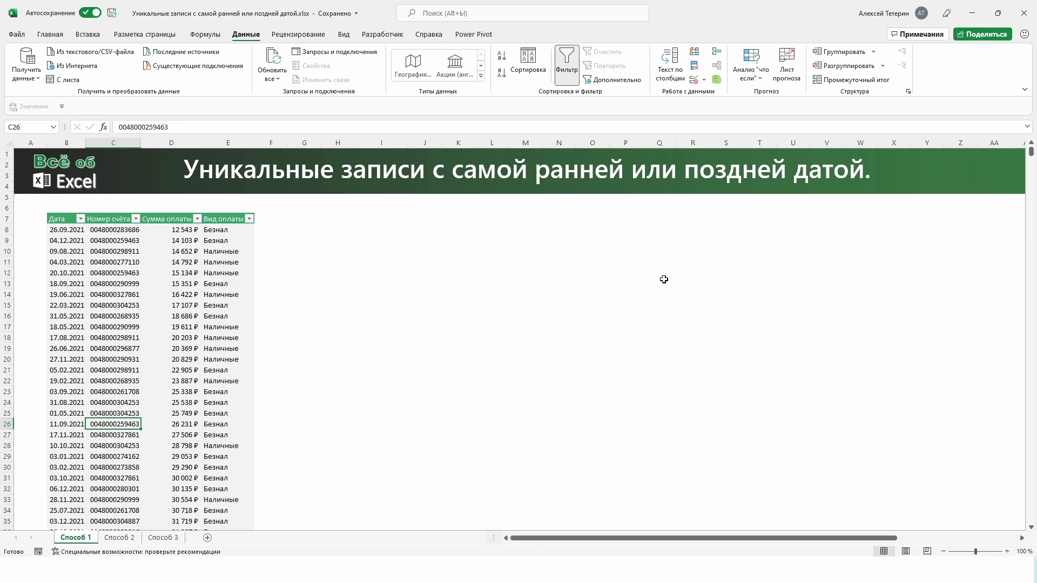
click(64, 220)
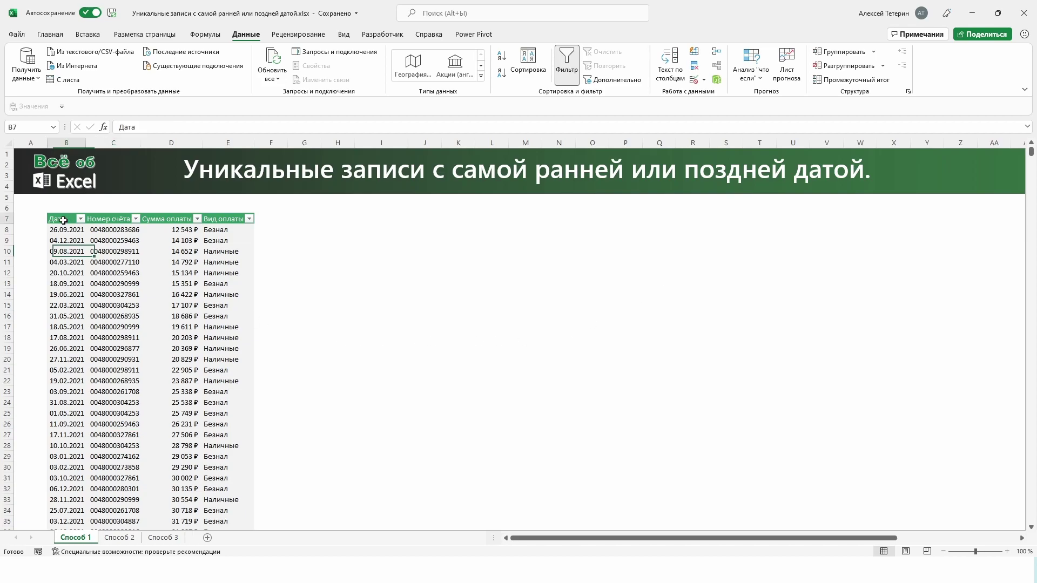
click(119, 216)
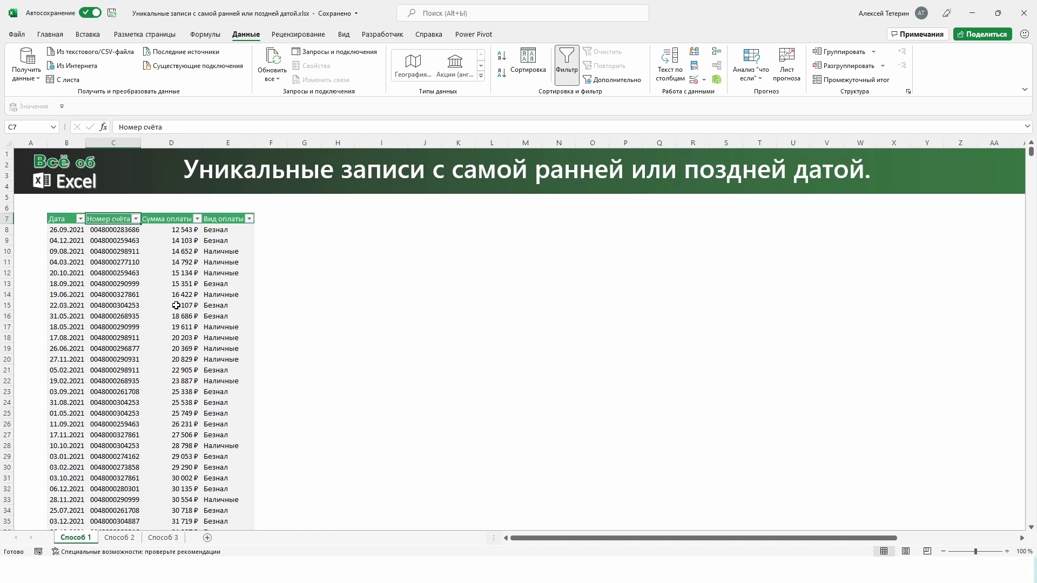
click(68, 219)
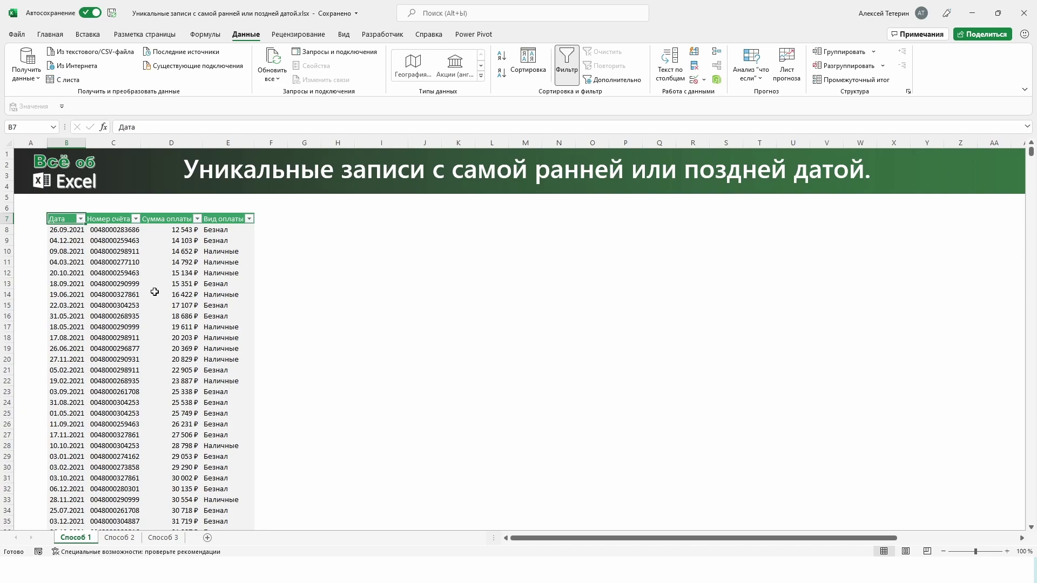
click(502, 56)
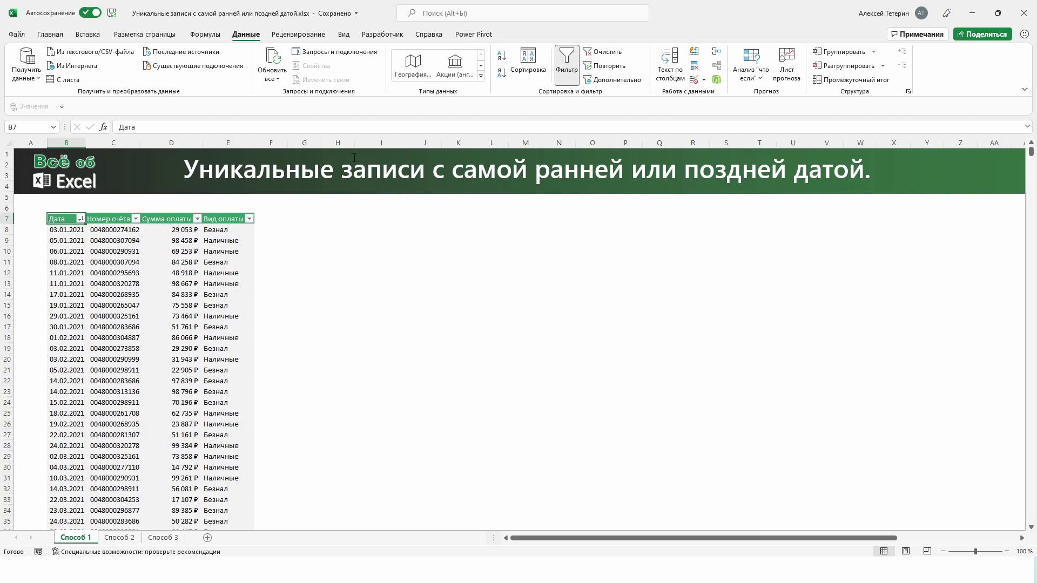
click(101, 222)
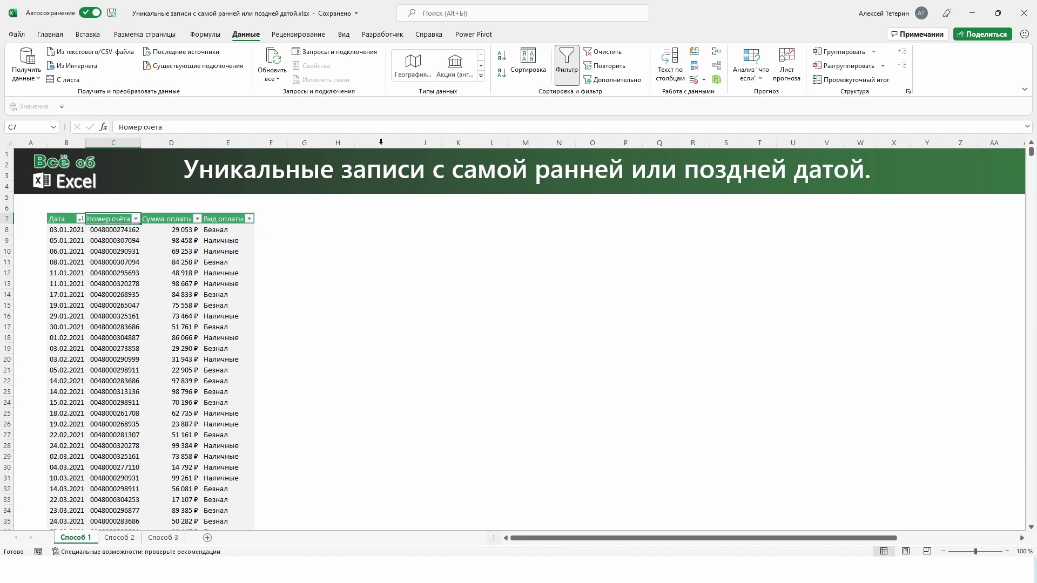
click(502, 57)
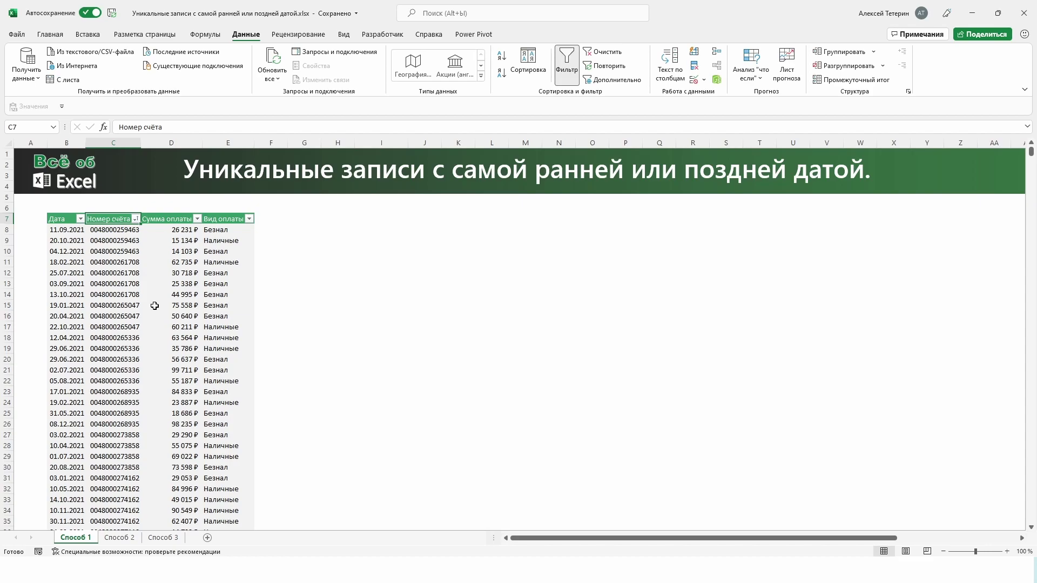
key(Down)
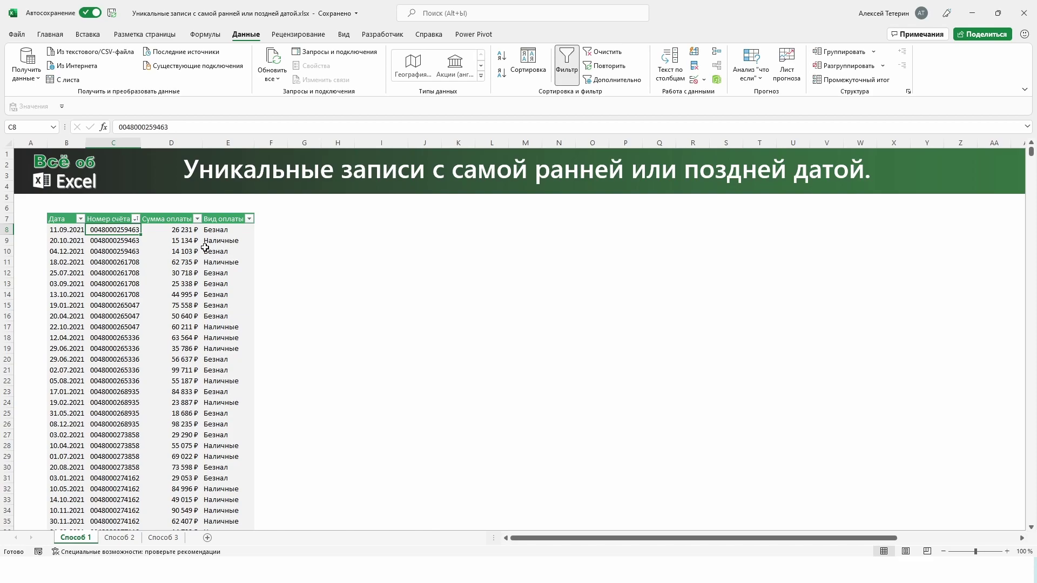
click(124, 242)
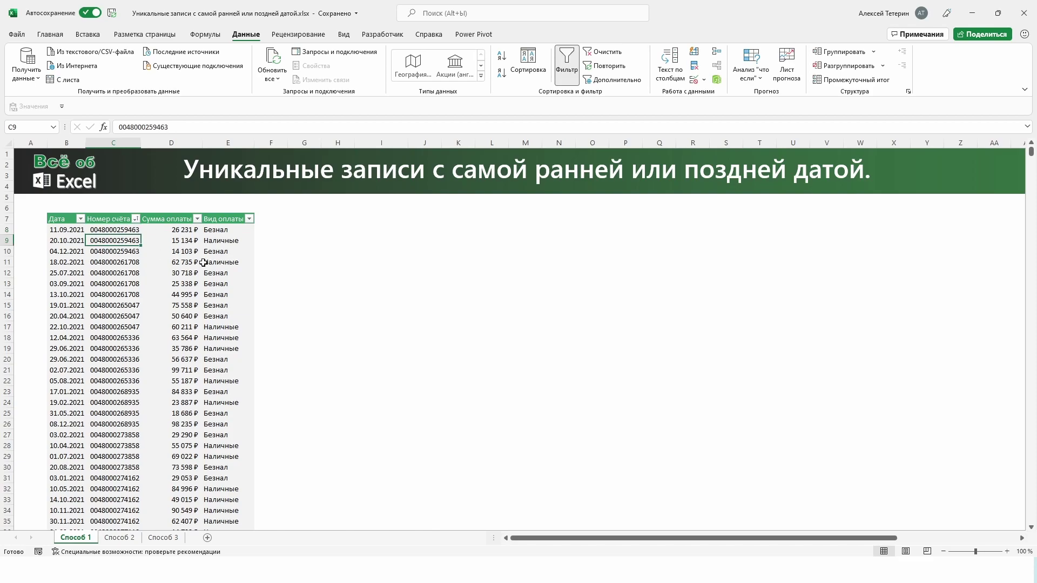
click(136, 253)
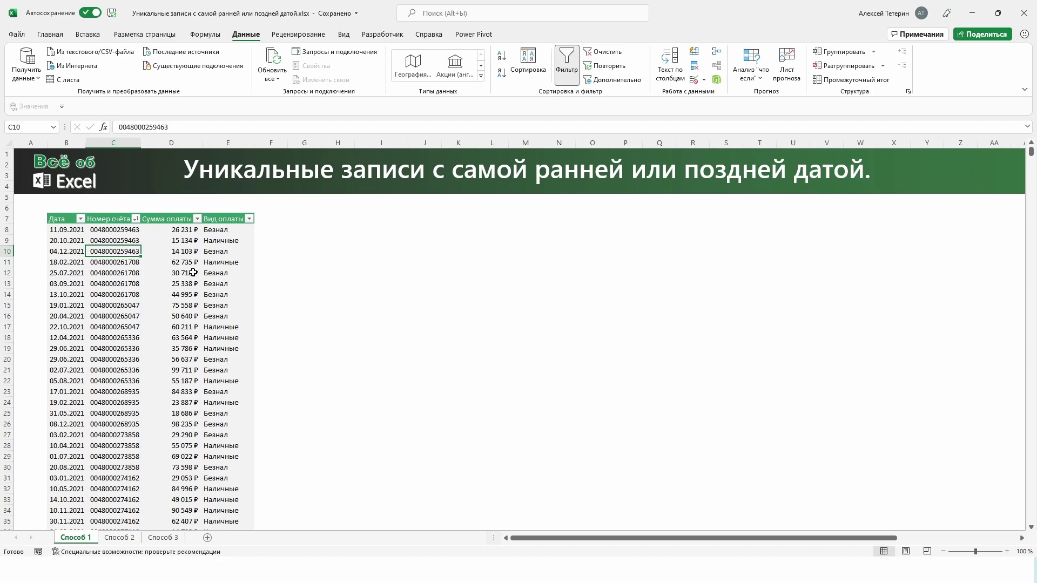
drag(132, 230, 132, 250)
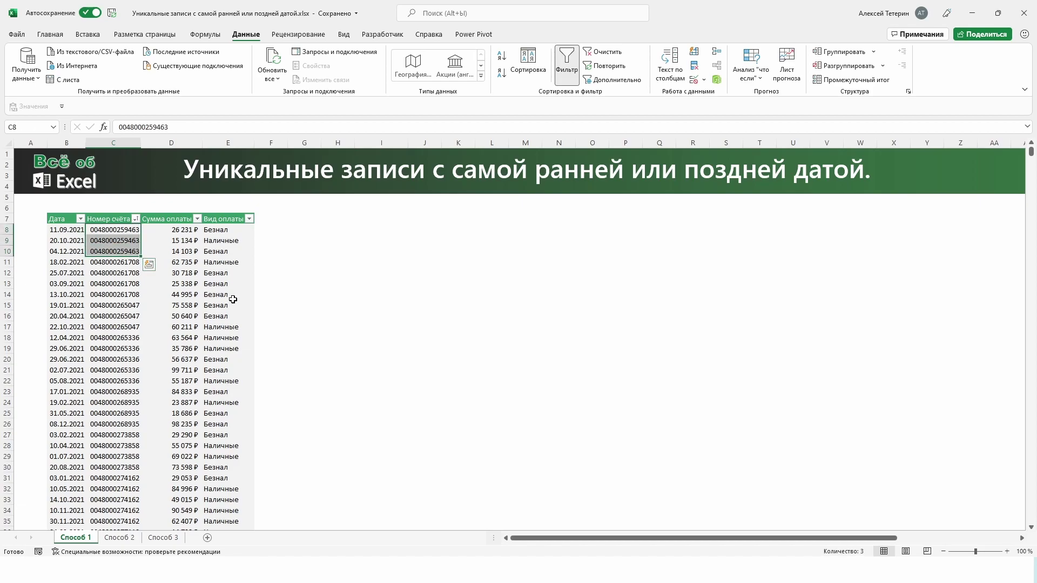
drag(118, 263, 126, 294)
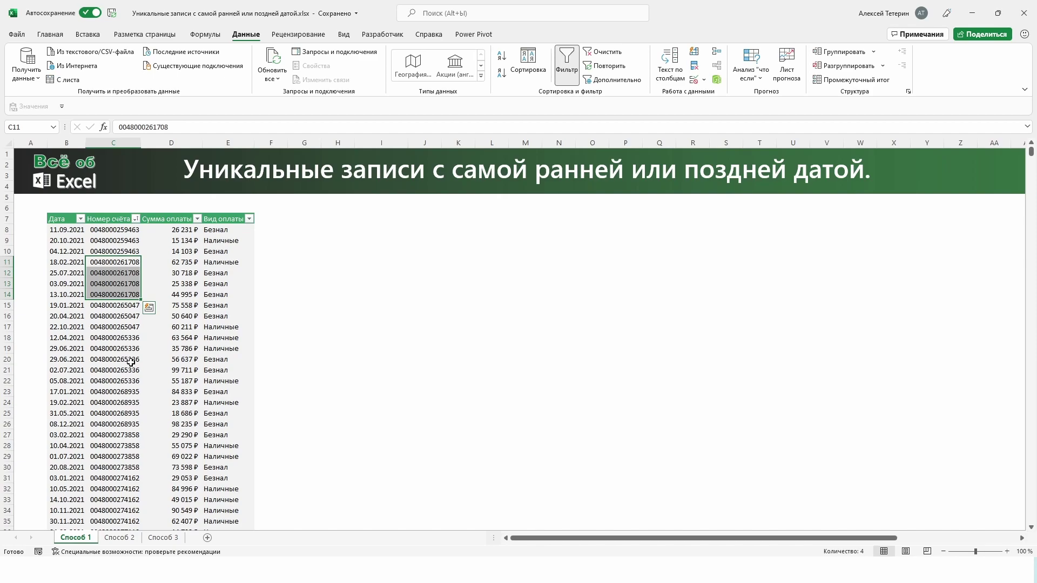
click(131, 362)
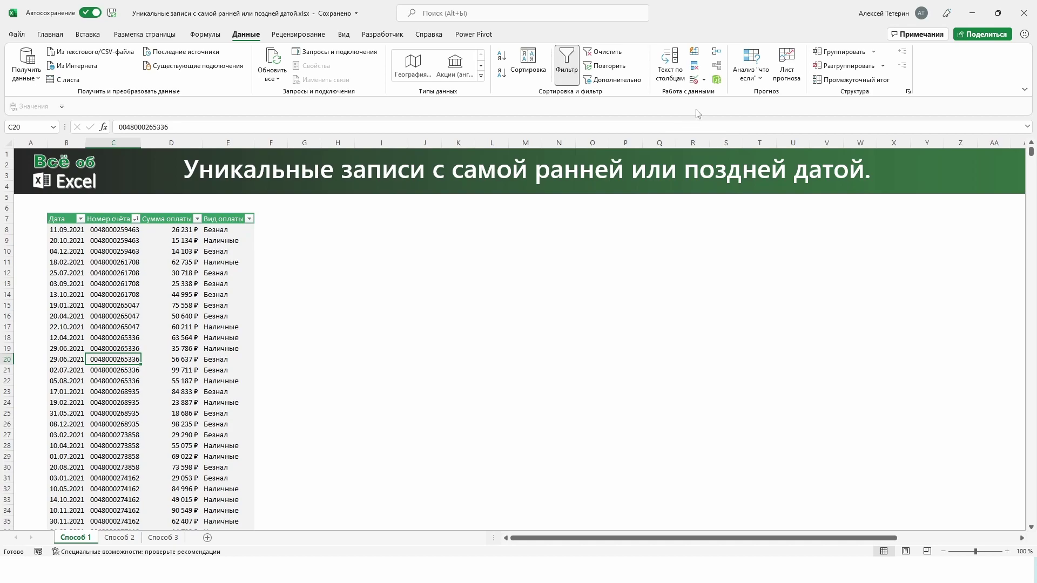
Step: Remove duplicates by Номер счёта only, deleting 77 rows and leaving 24 unique accounts
click(694, 66)
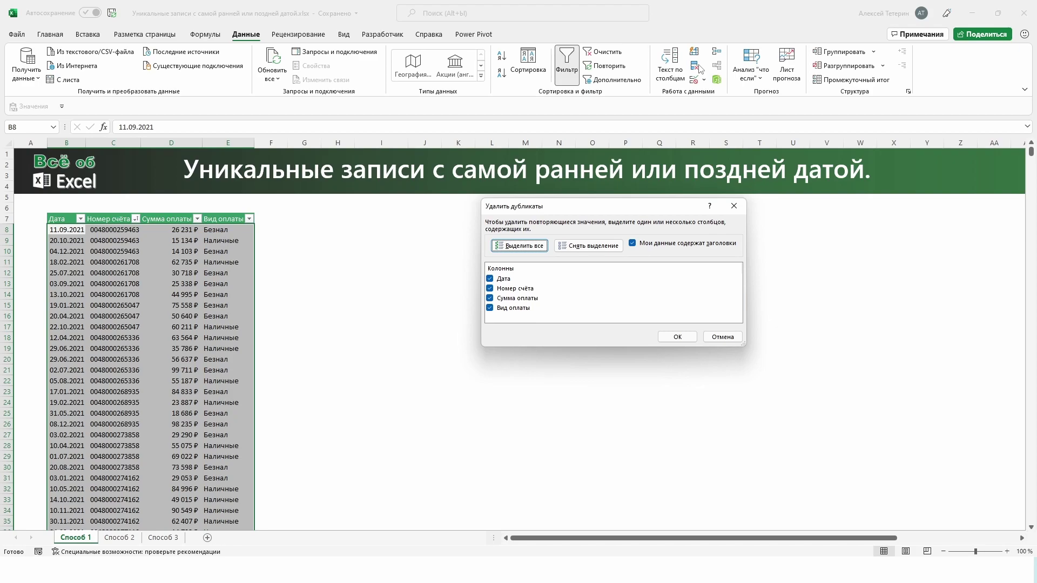
click(599, 245)
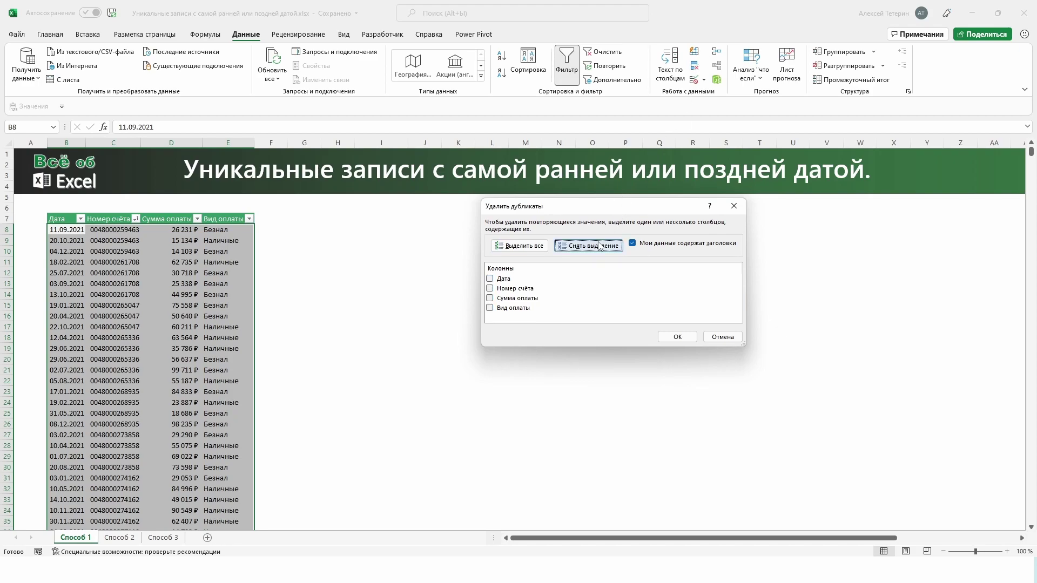
click(490, 289)
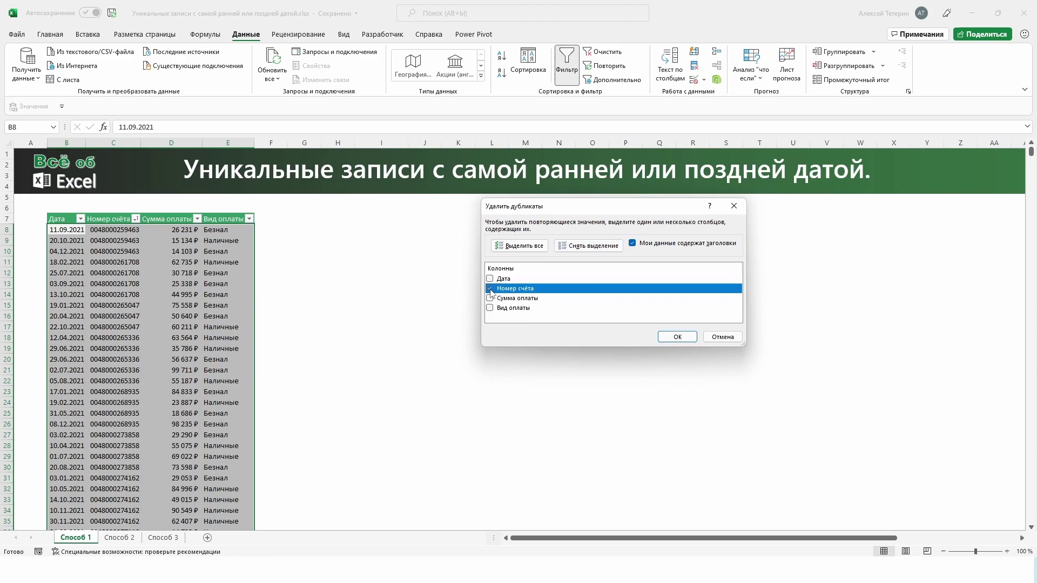
click(673, 338)
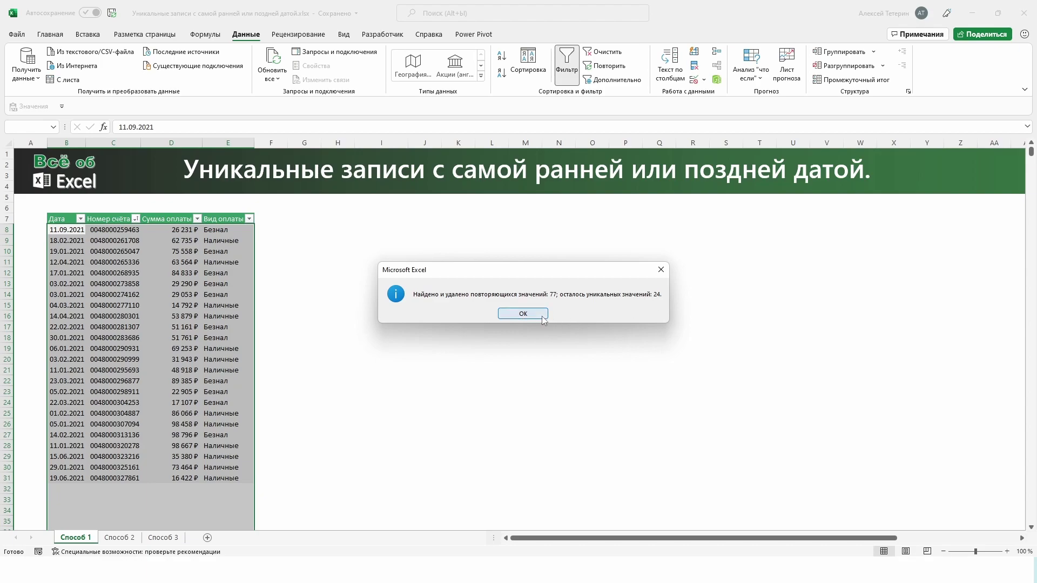
click(522, 314)
click(467, 422)
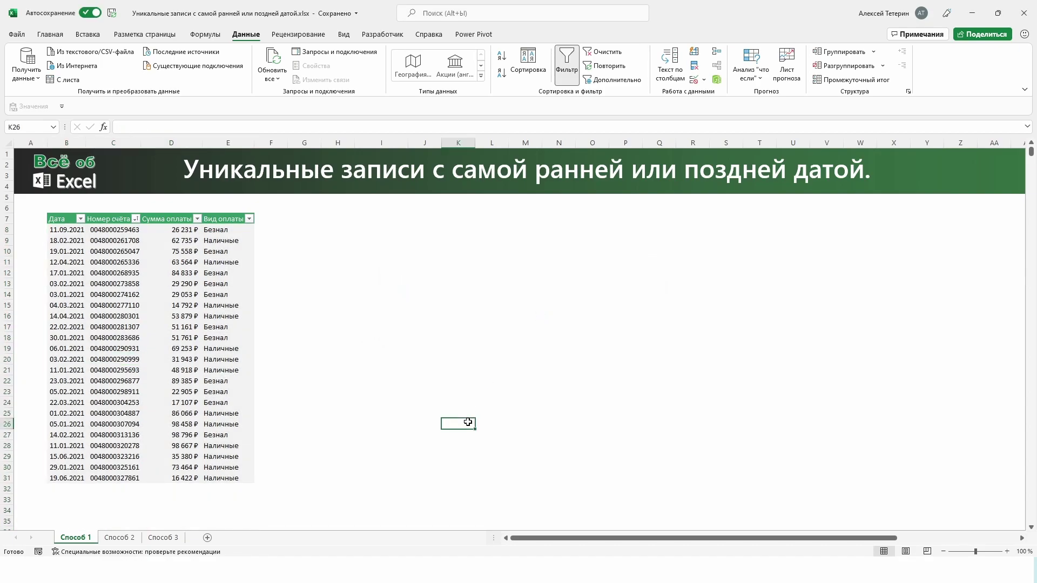
Step: Undo the duplicate removal to bring back all payment rows
click(72, 233)
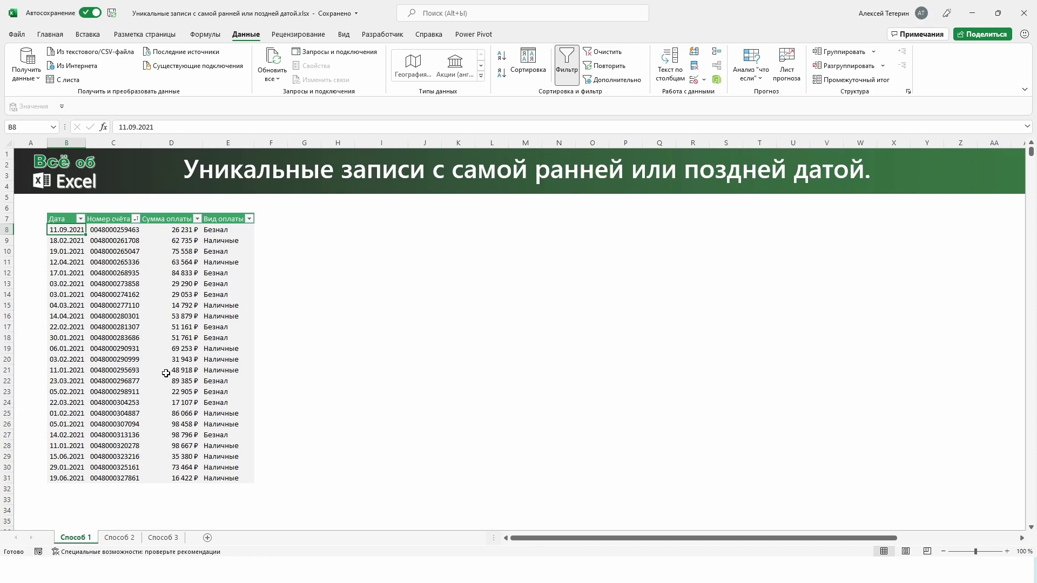
key(ctrl+z)
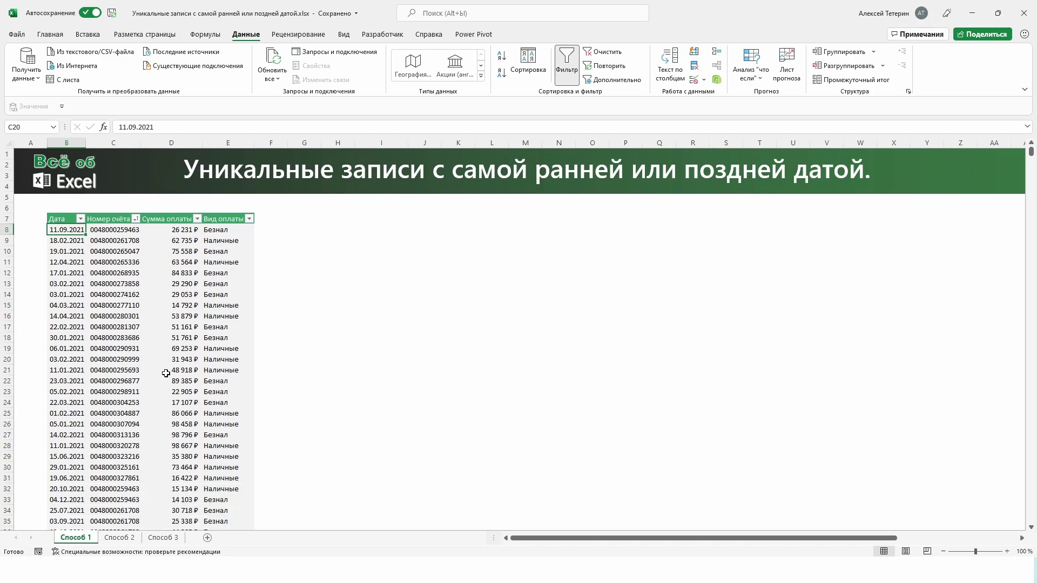
key(ctrl+z)
click(165, 372)
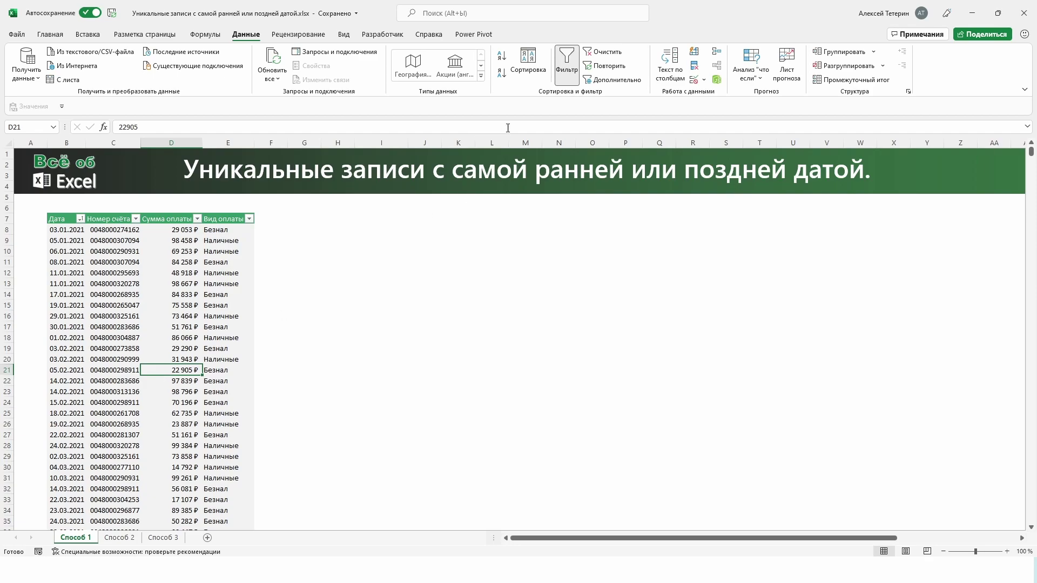
Step: Clear the old sort, then sort by Дата newest first and Номер счёта ascending
click(602, 52)
click(62, 221)
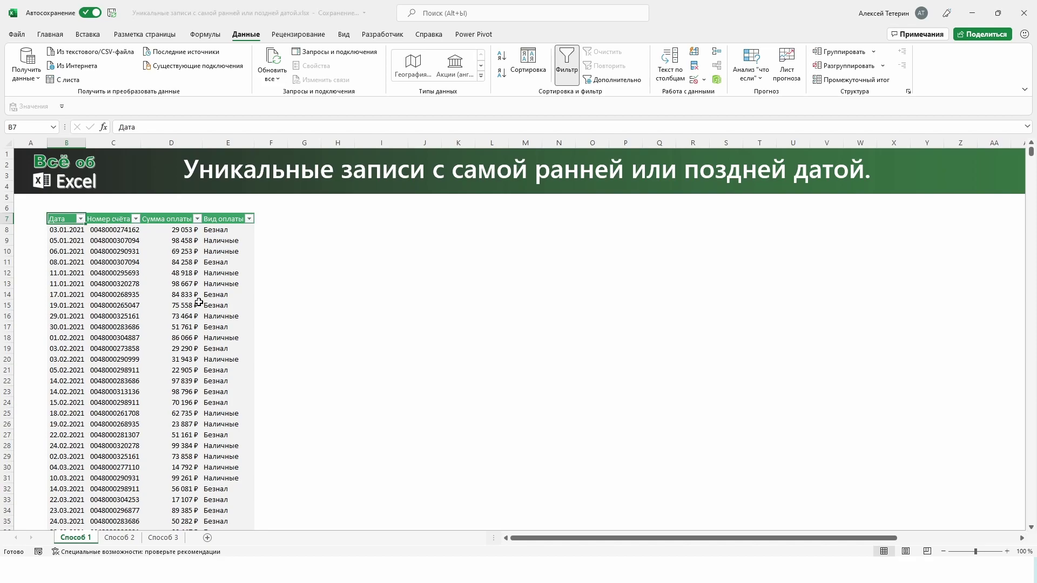
click(503, 73)
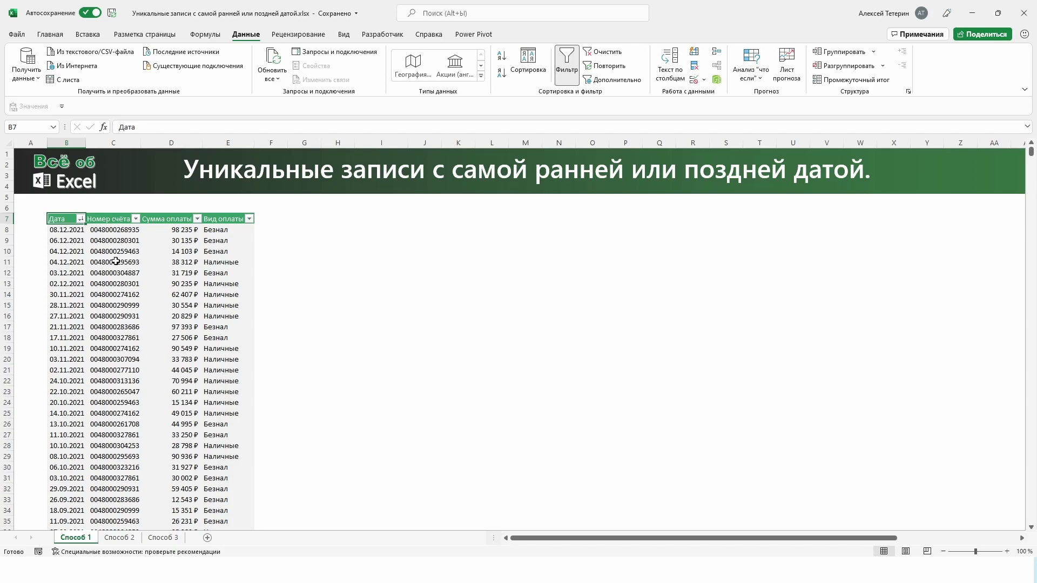
click(100, 219)
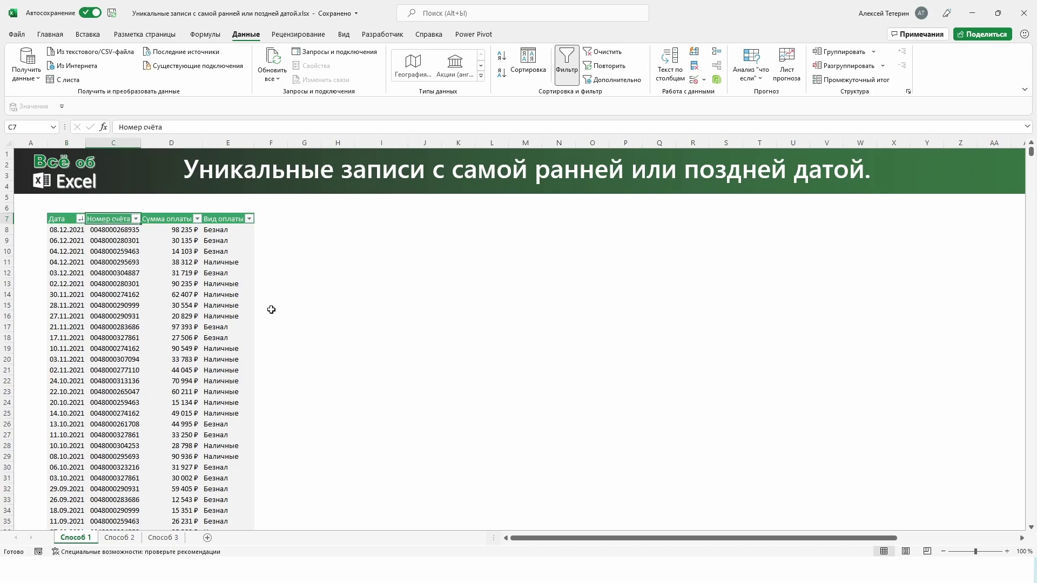
click(502, 56)
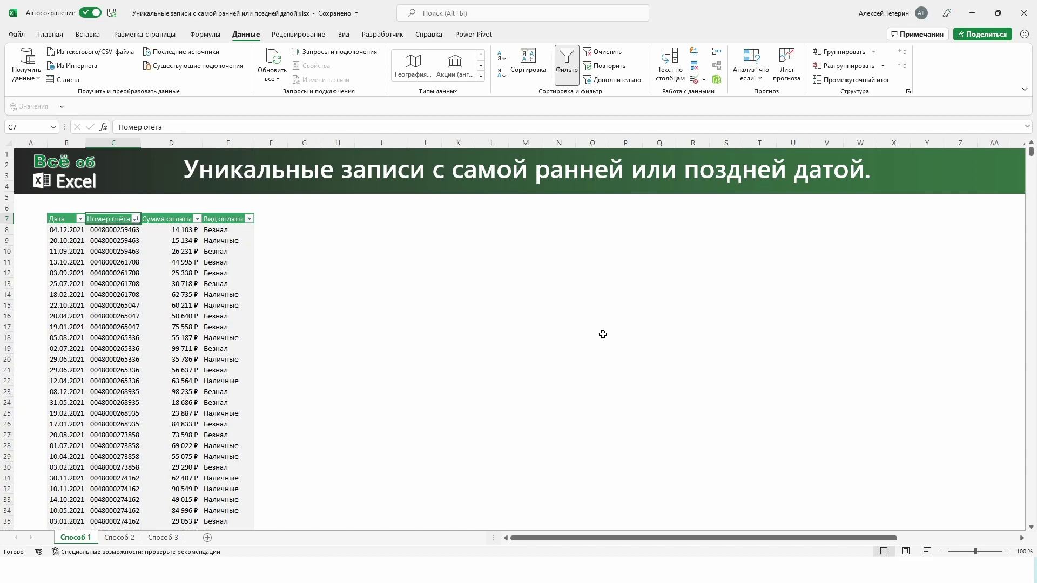
Step: Remove duplicates comparing Номер счёта only, keeping each account's latest payment
click(694, 65)
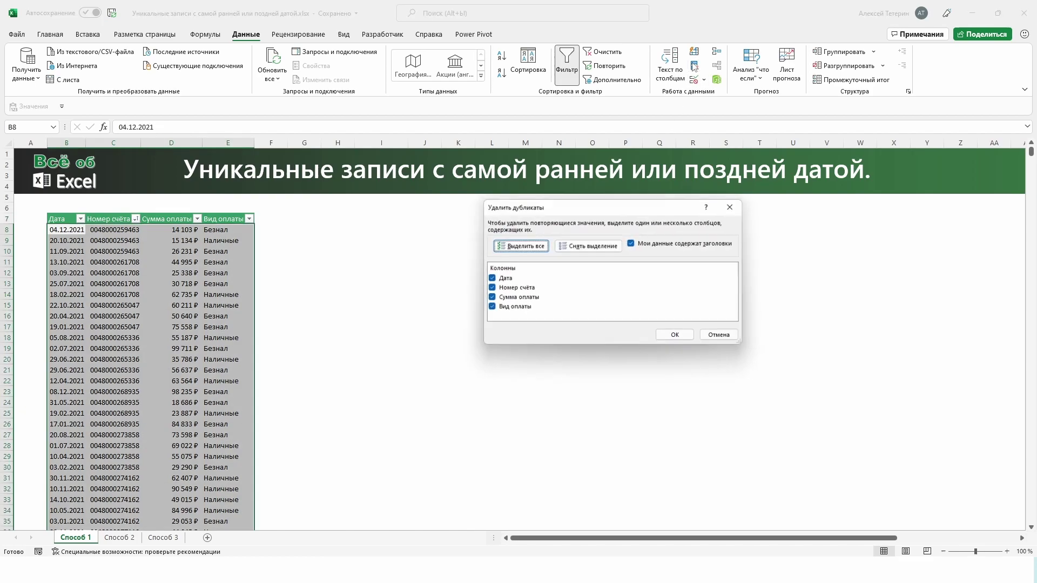
click(594, 245)
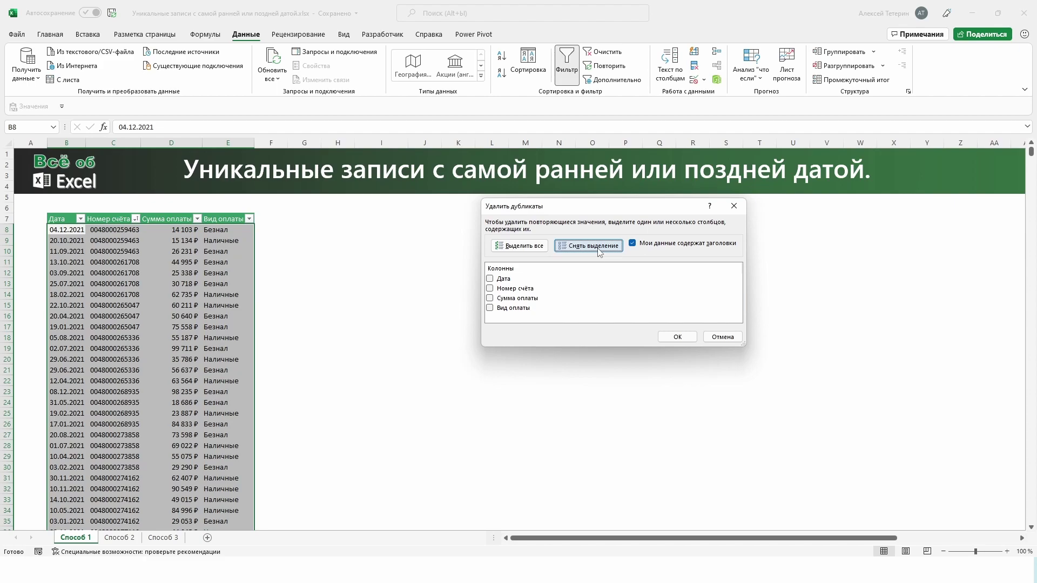
click(526, 288)
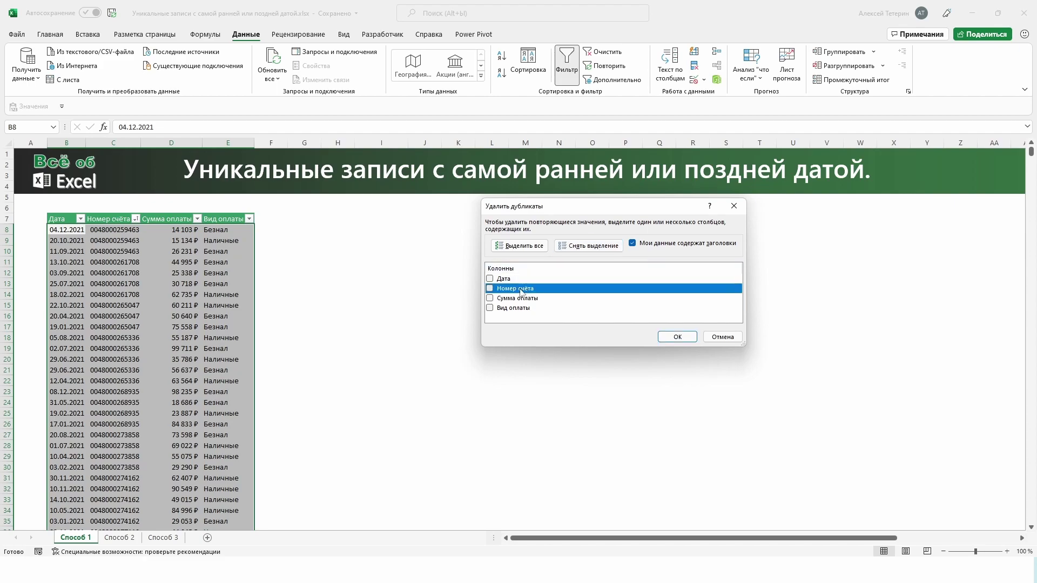
click(524, 292)
click(677, 337)
click(522, 313)
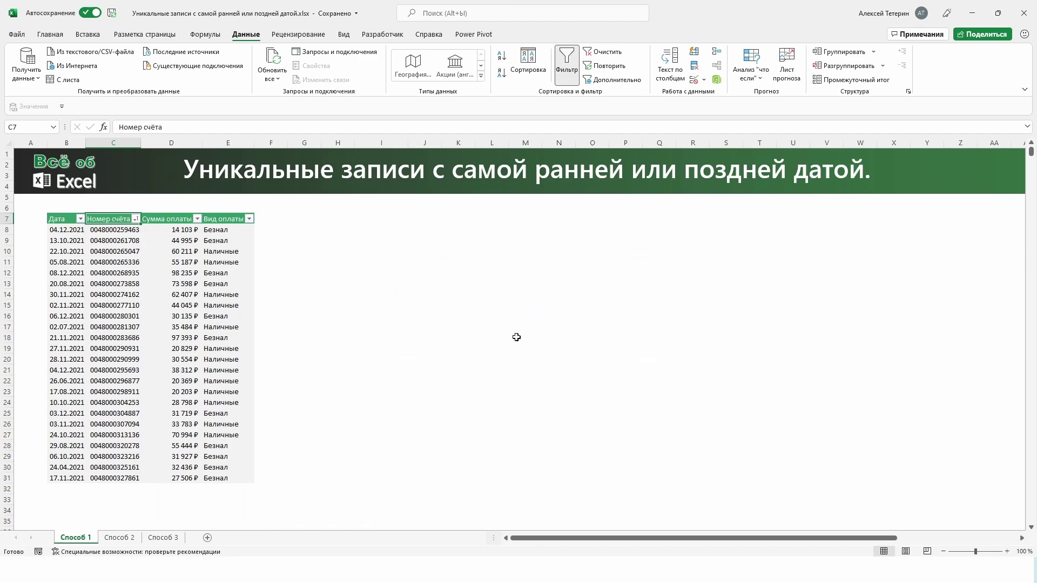
click(498, 371)
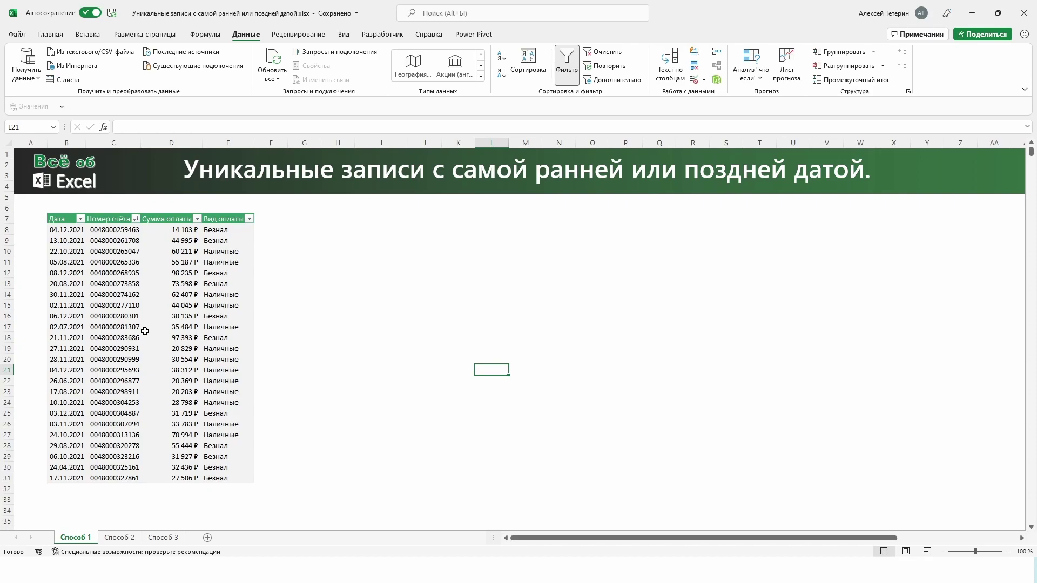
Step: Move to the next sheet, Способ 2, with Ctrl+PageDown
key(ctrl+Page_Down)
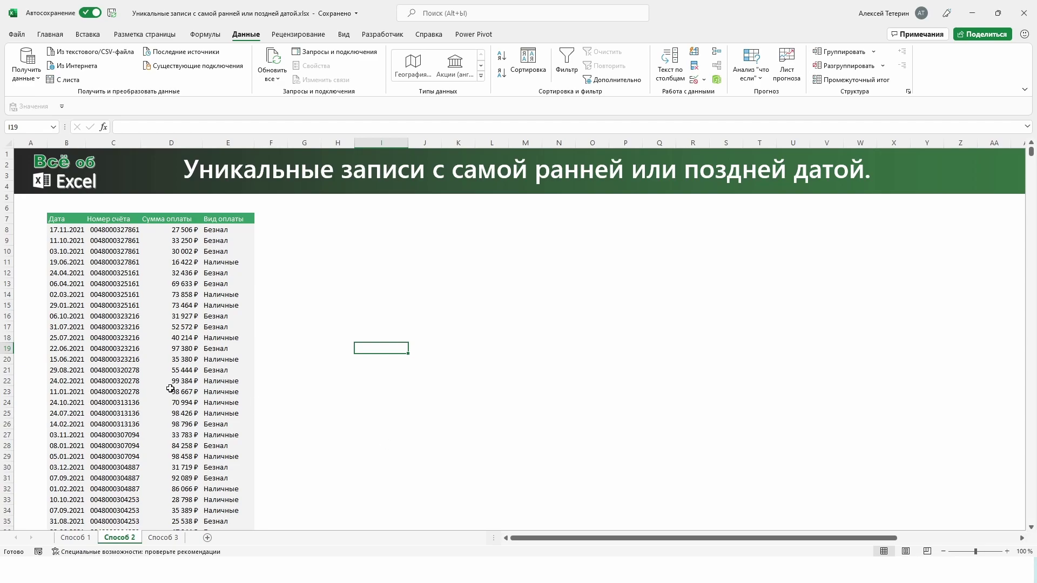
Step: Convert the payments range into a table named данные and load it into Power Query
click(127, 381)
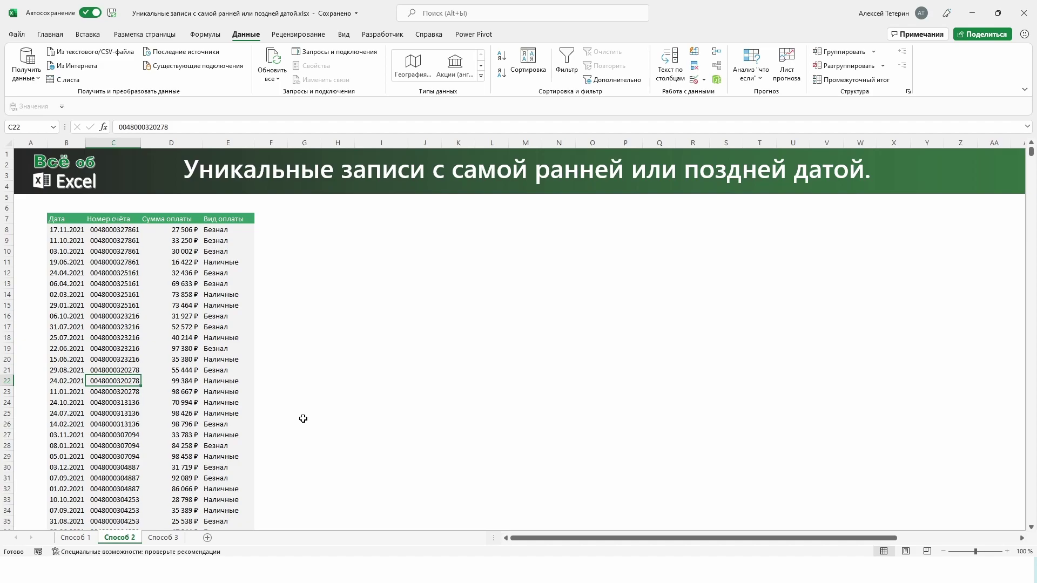
key(ctrl+t)
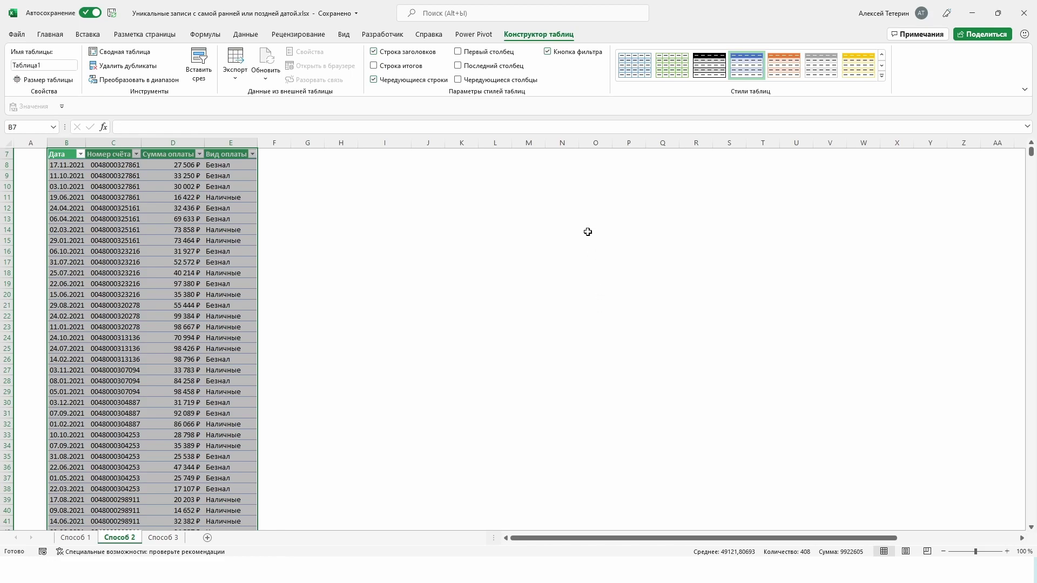
click(61, 66)
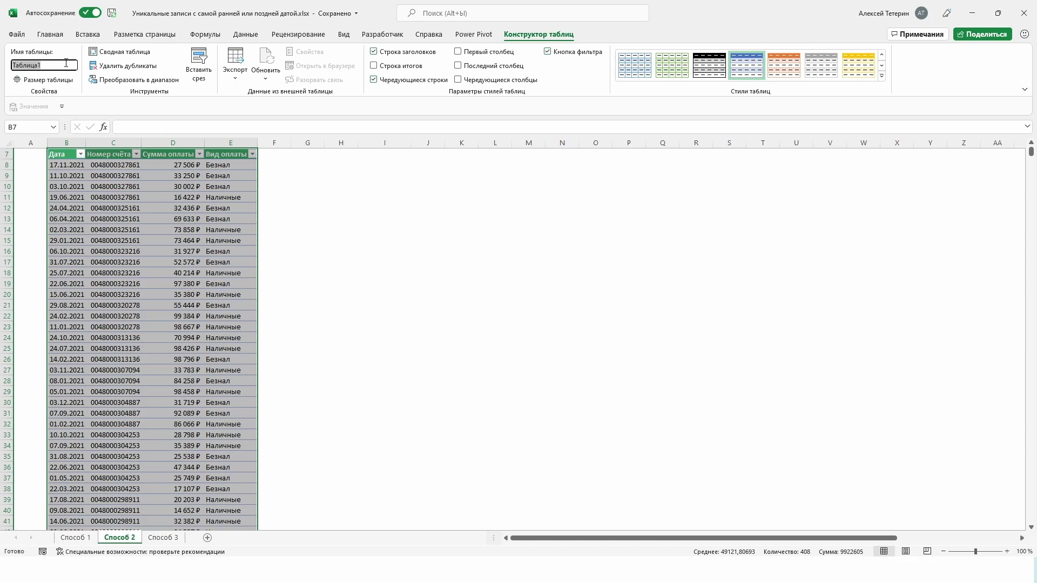
text(данные)
key(Return)
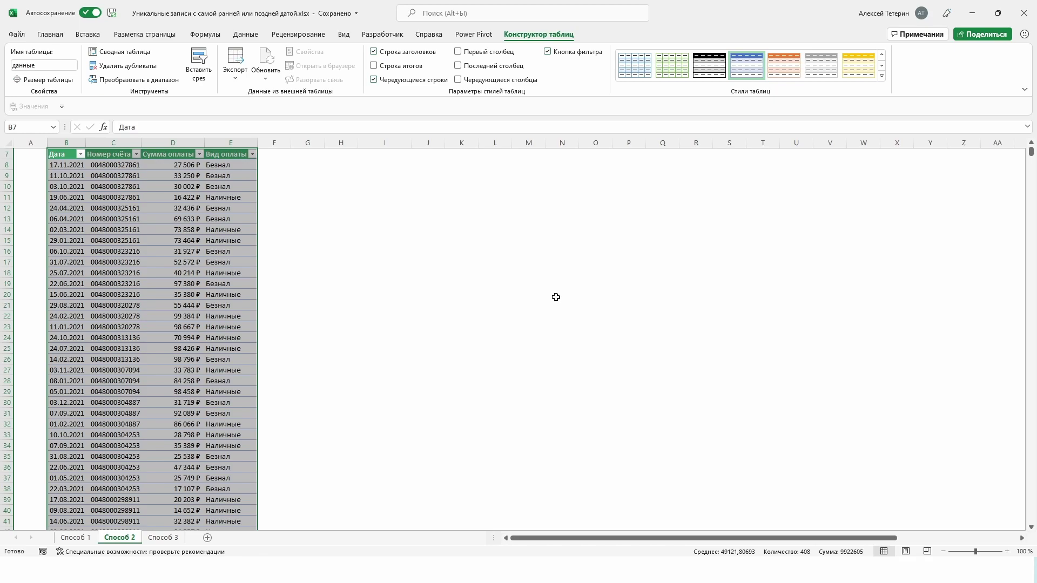
click(246, 34)
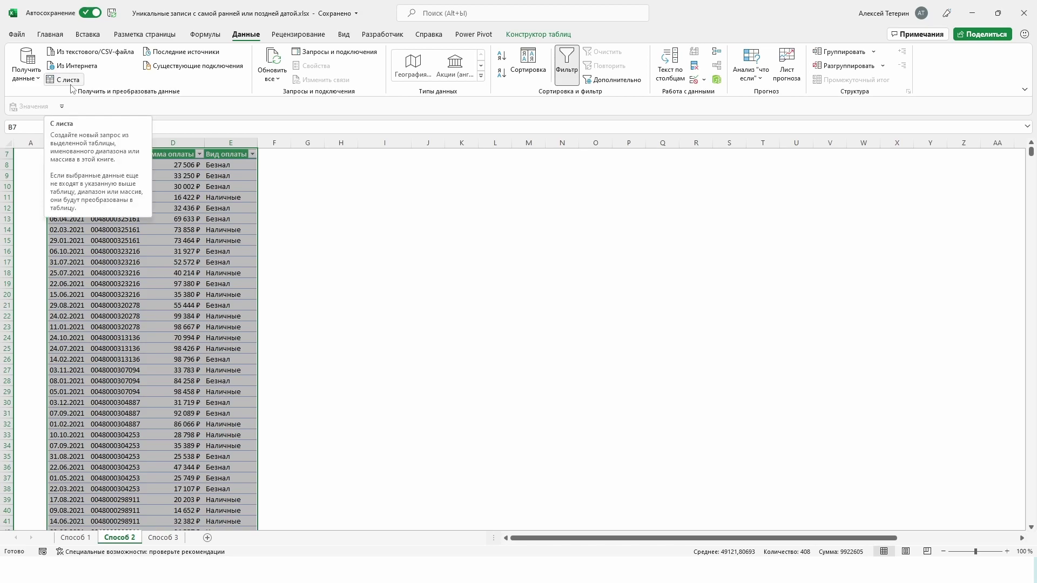
click(65, 79)
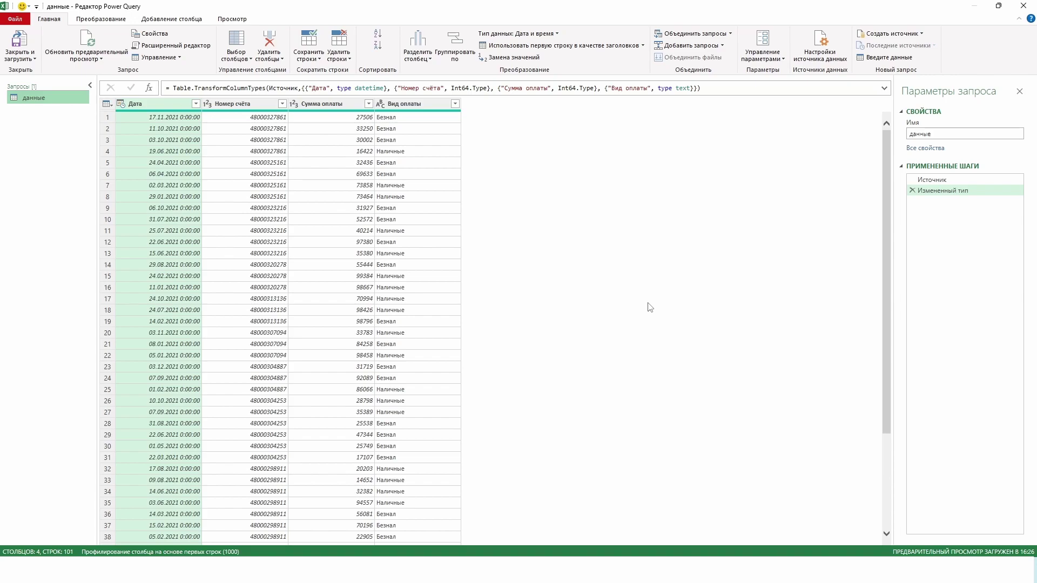
Step: Drop the automatic type step, make Дата a date and Номер счёта text
click(912, 190)
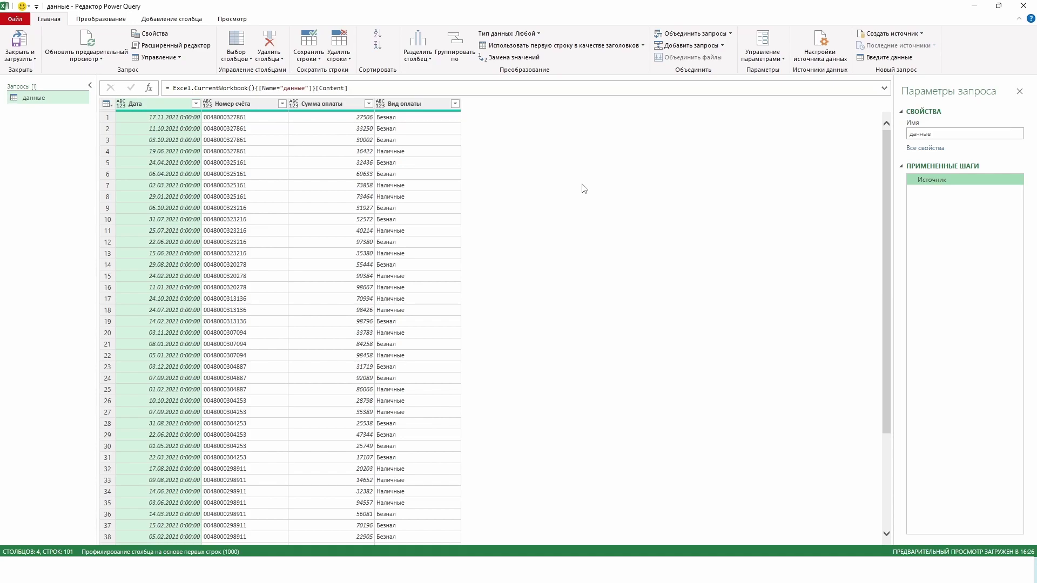
click(121, 104)
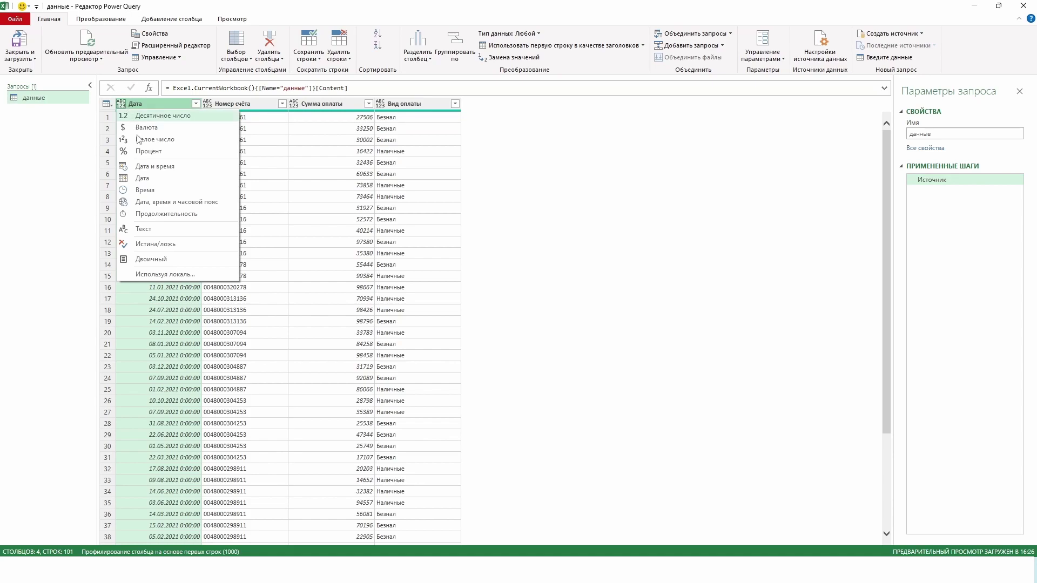
click(143, 178)
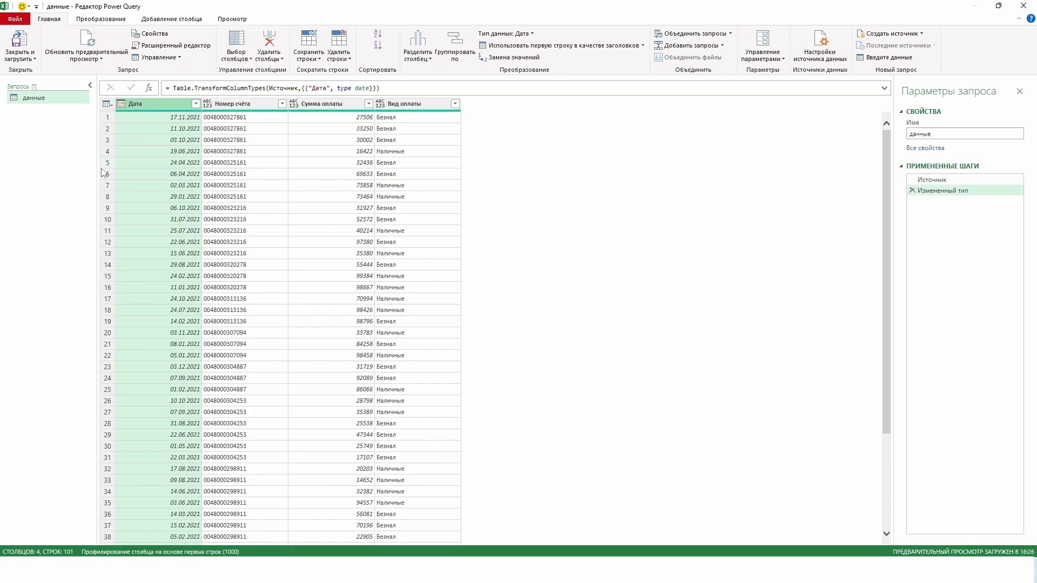
click(220, 111)
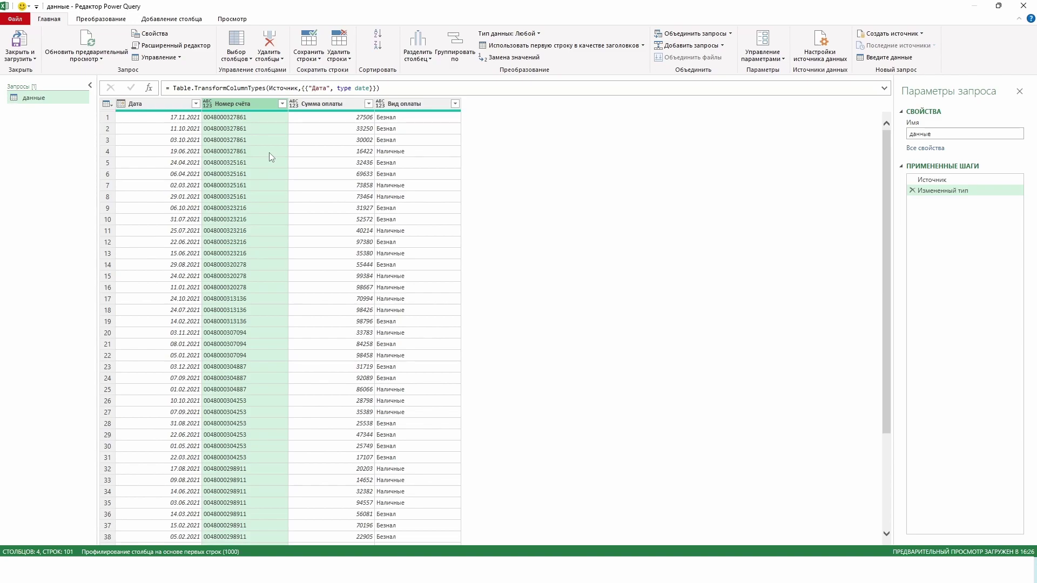
click(209, 105)
click(238, 115)
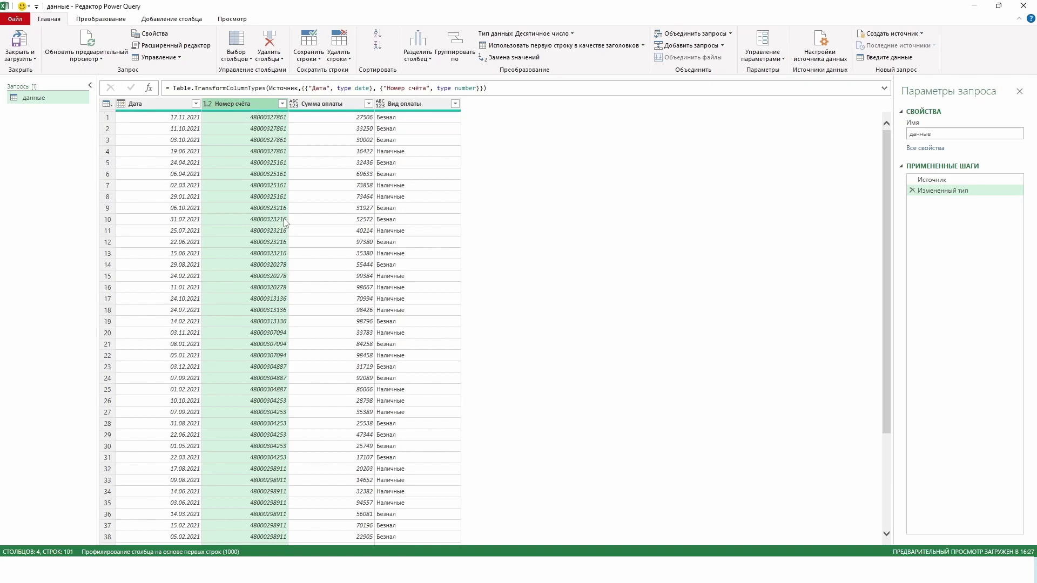
click(208, 105)
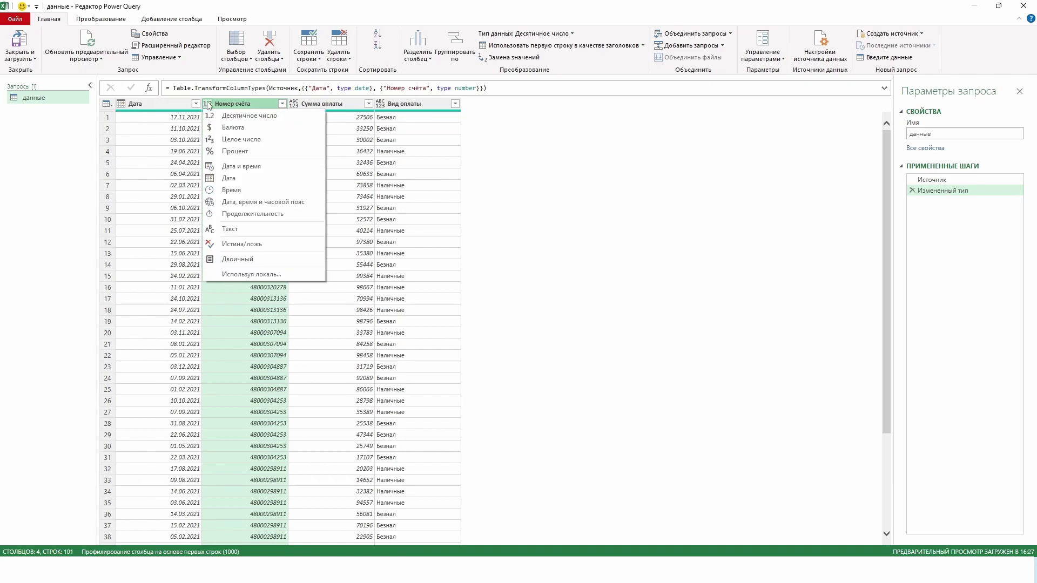
click(252, 231)
click(505, 311)
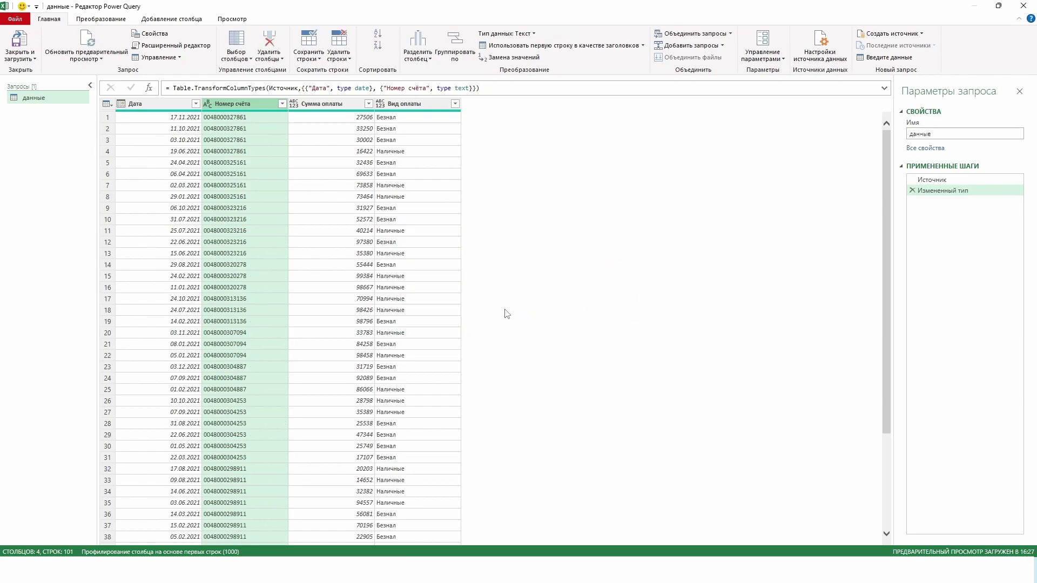
Step: Set Сумма оплаты to decimal number and Вид оплаты to text
click(293, 105)
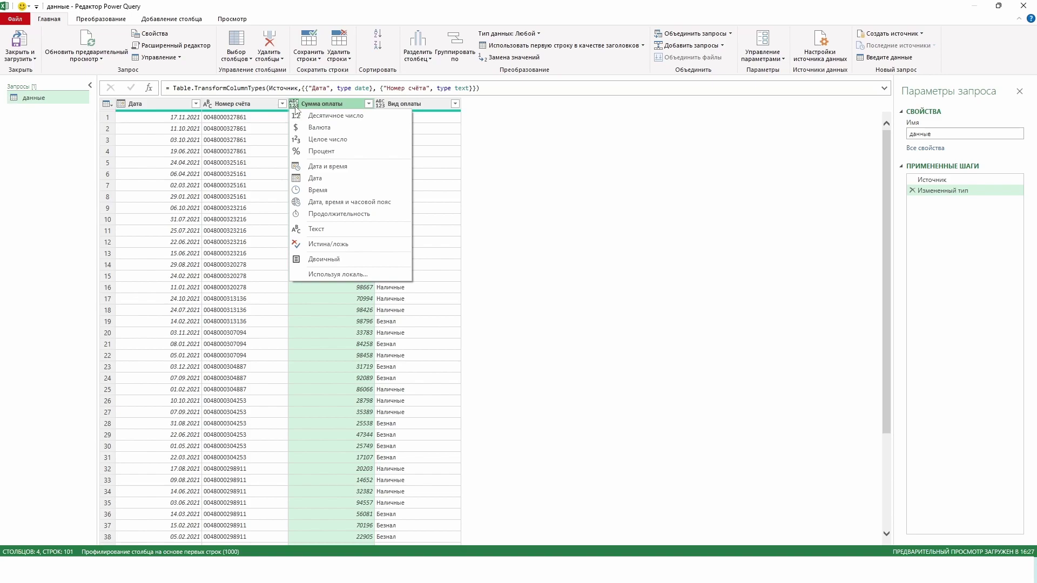
click(319, 116)
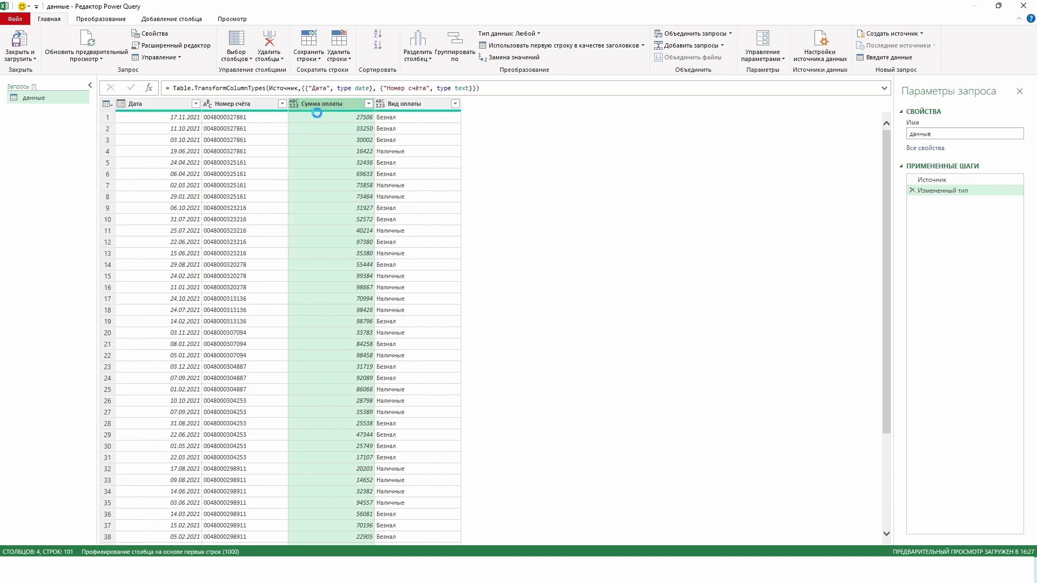
click(381, 104)
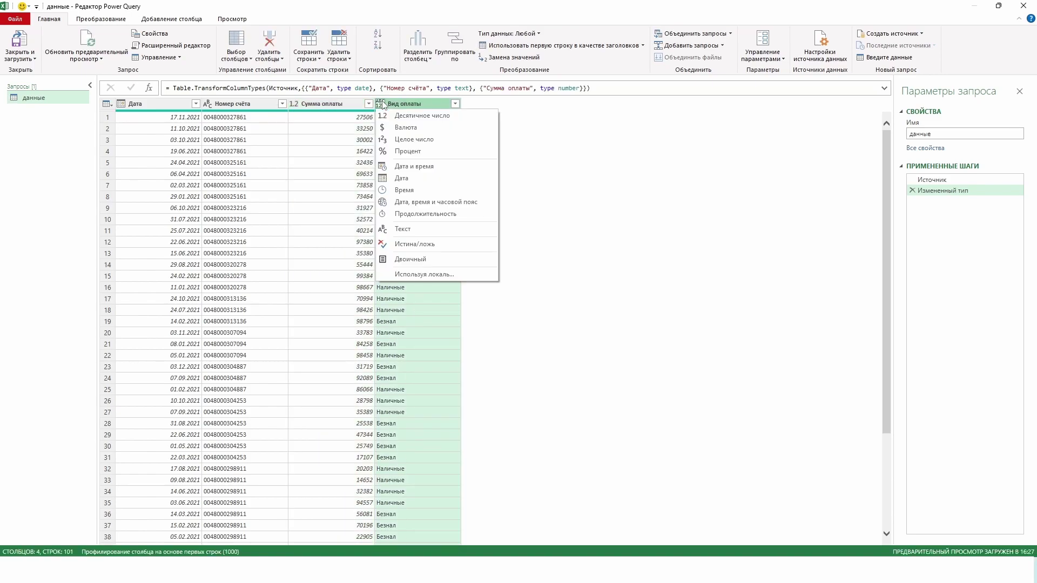
click(429, 229)
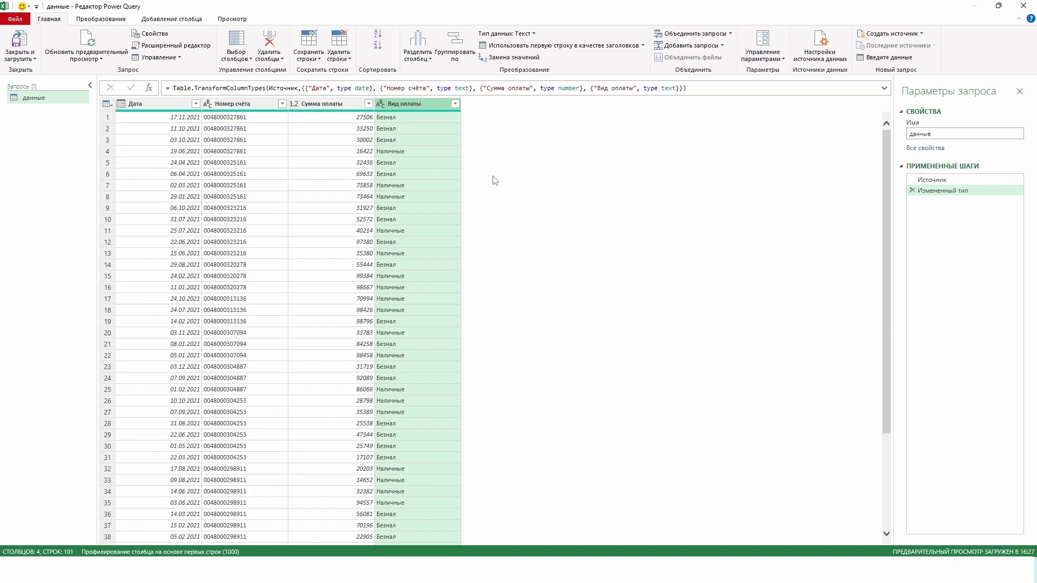
Step: Group by Номер счёта into a new 'минимальная дата' column taking the minimum of Дата
click(235, 108)
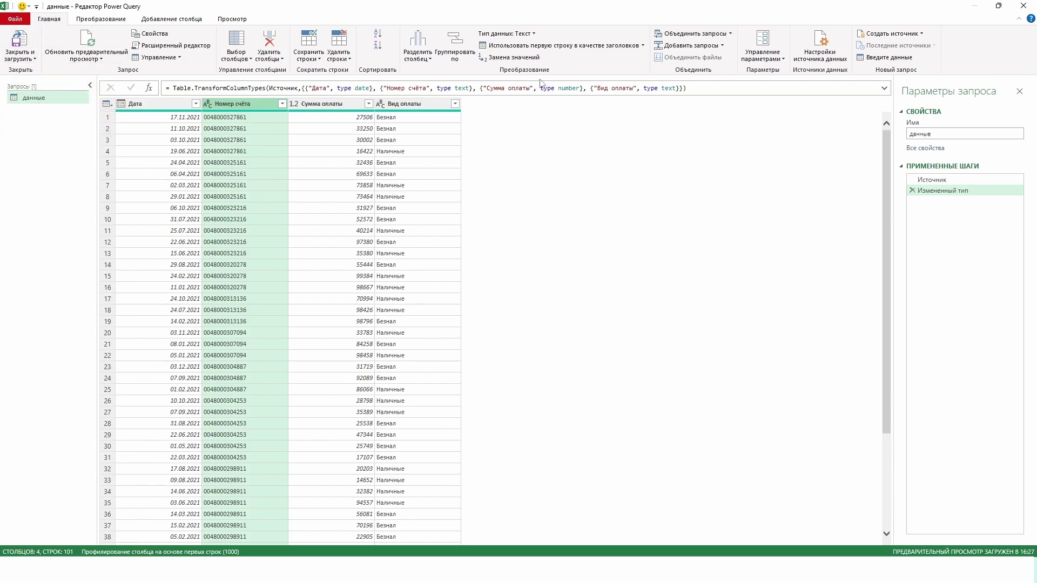
click(452, 49)
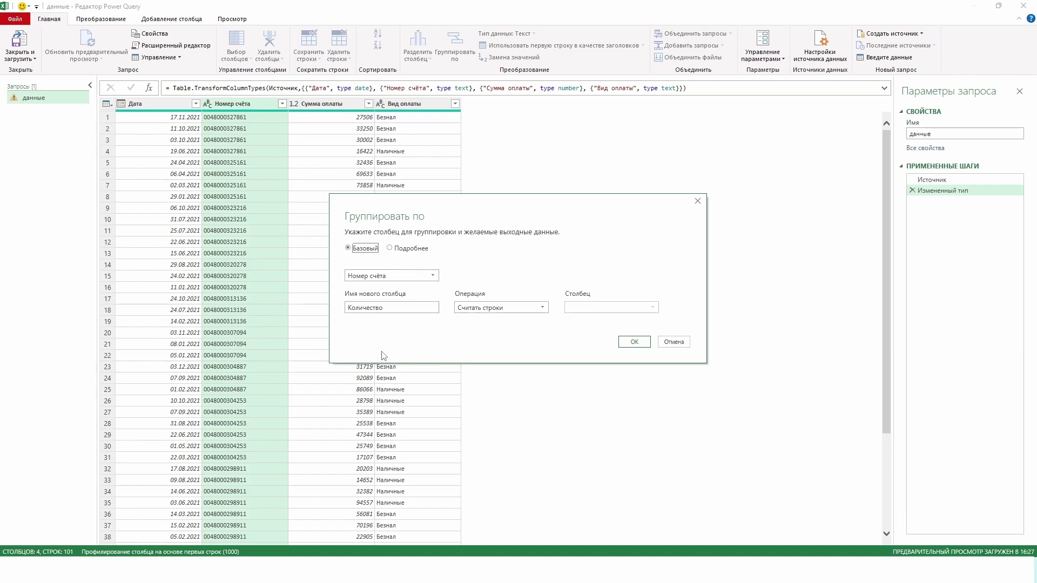
click(417, 308)
text(минимальная дата)
click(539, 312)
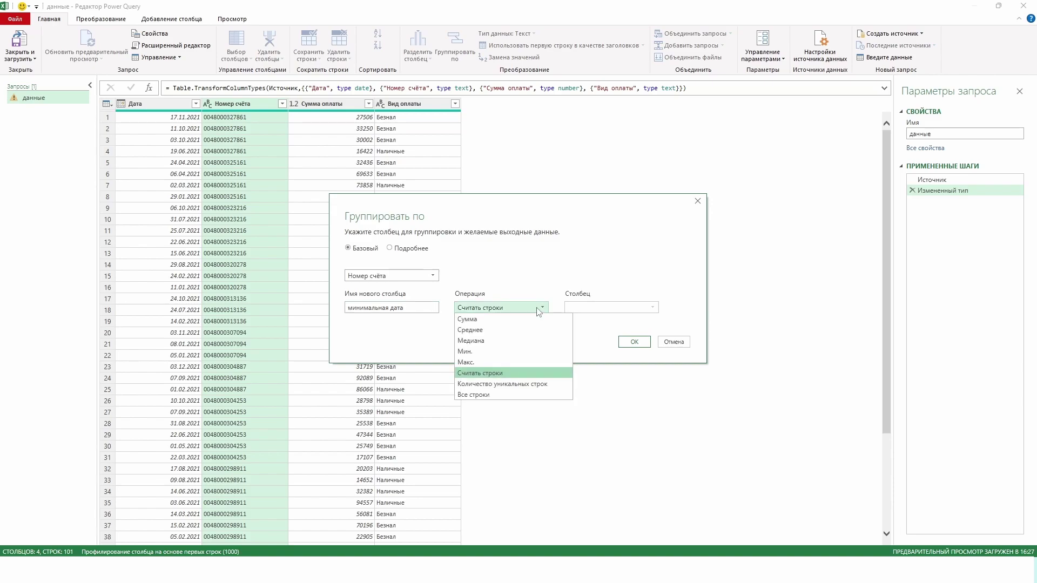
click(516, 353)
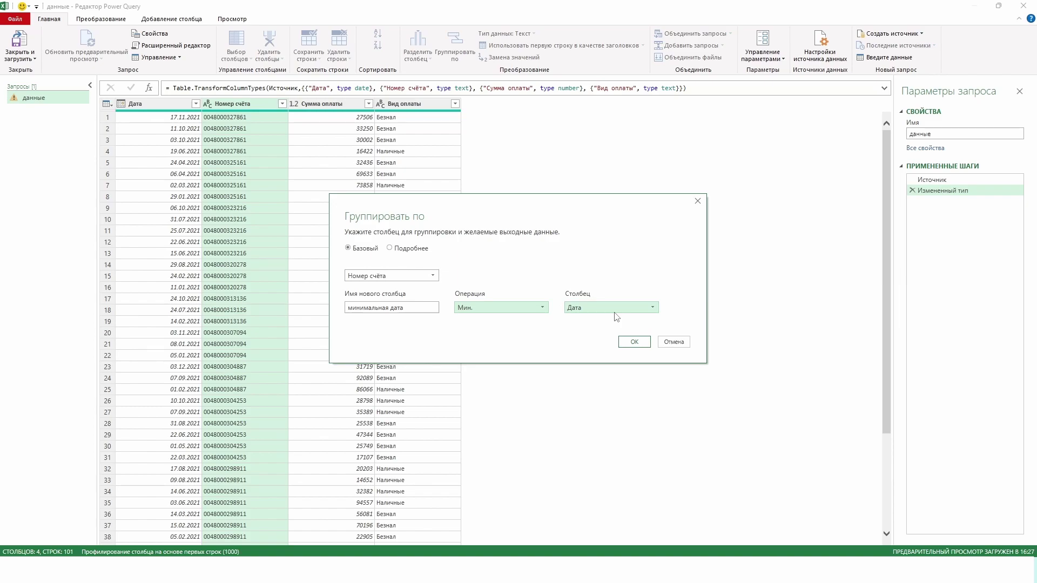
click(625, 343)
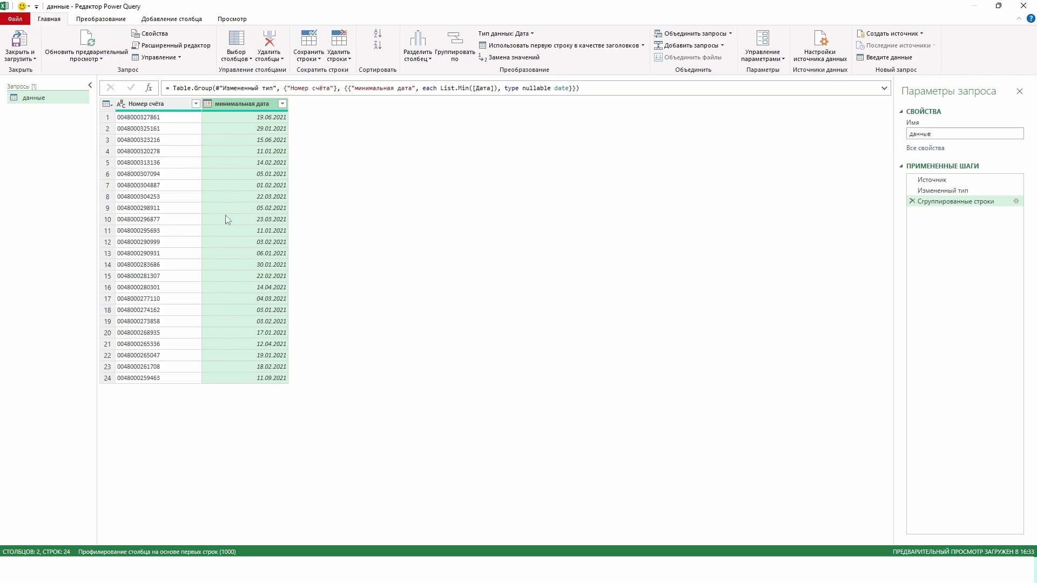
click(142, 109)
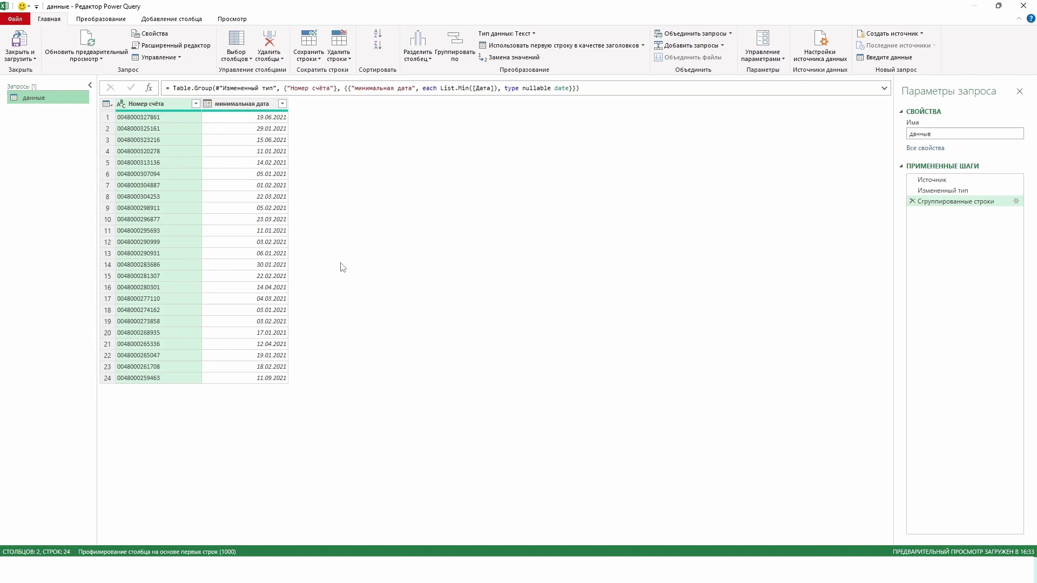
Step: Rename the grouped query to минимальная дата
double_click(953, 133)
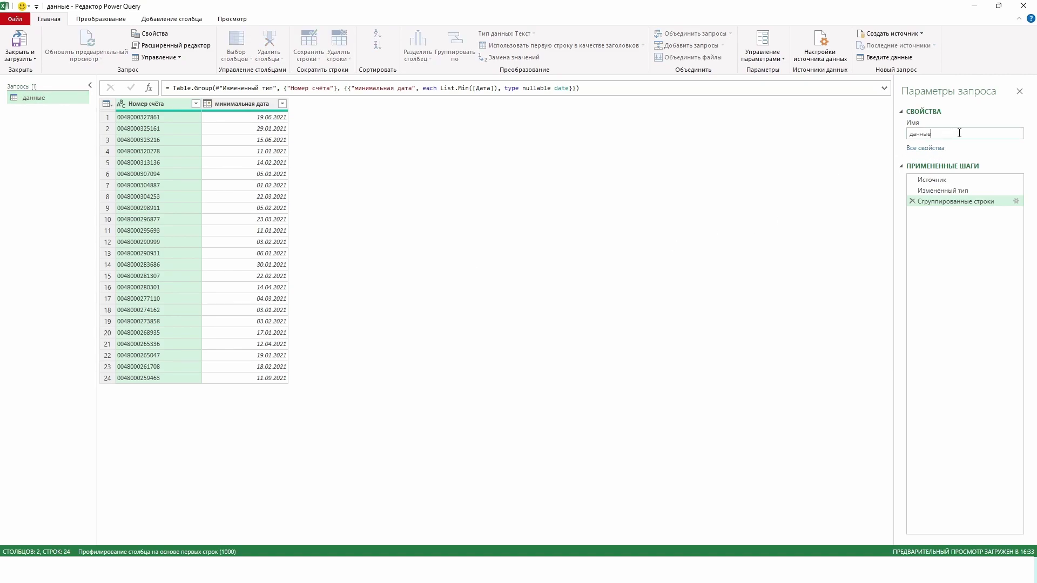
text(минимальная дата)
key(Return)
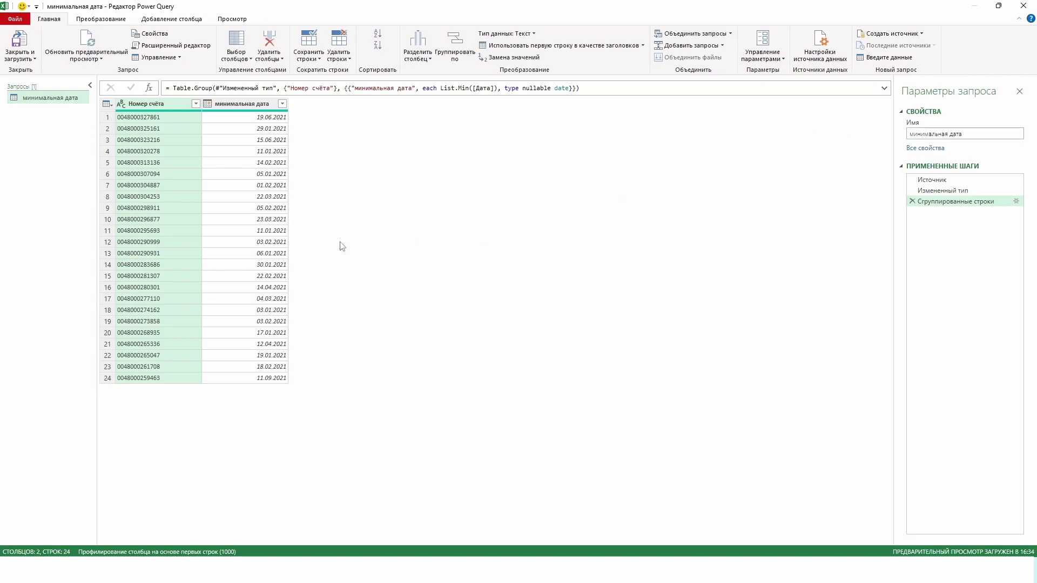
Step: Duplicate it as Данные and delete the copy's Сгруппированные строки step to restore the ungrouped table
right_click(50, 103)
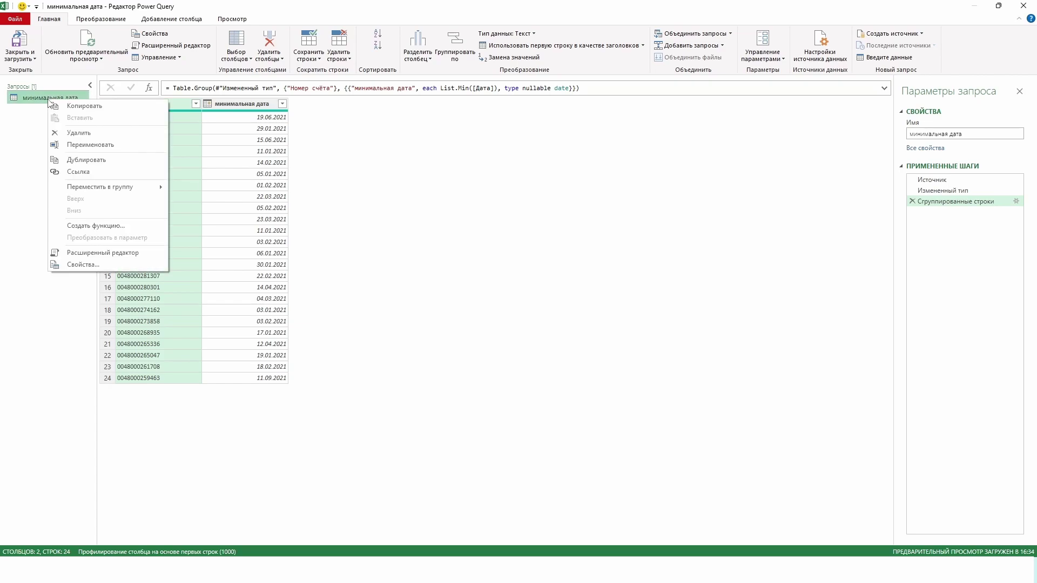
click(83, 160)
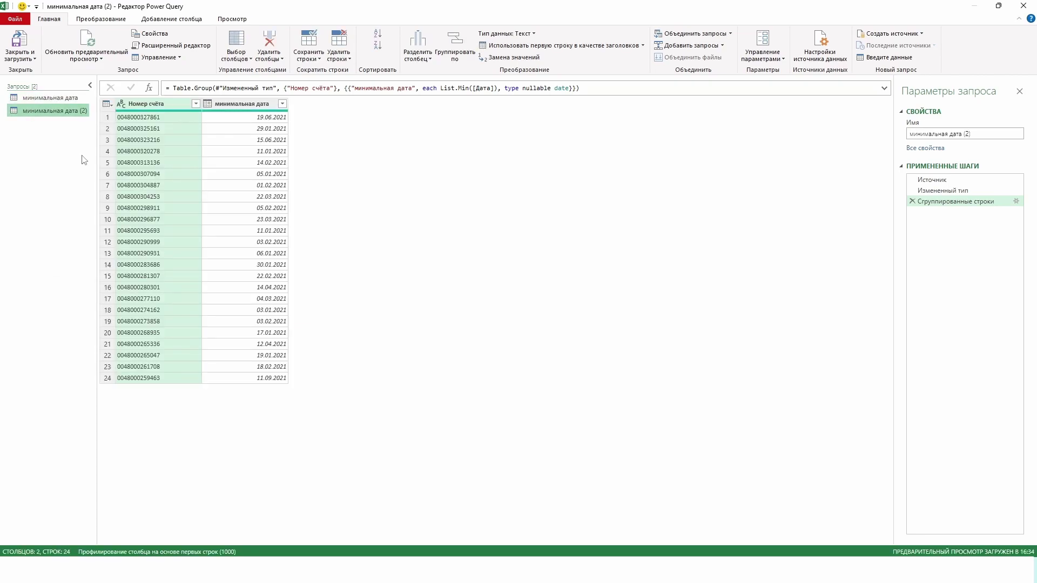
click(984, 134)
text(Данные)
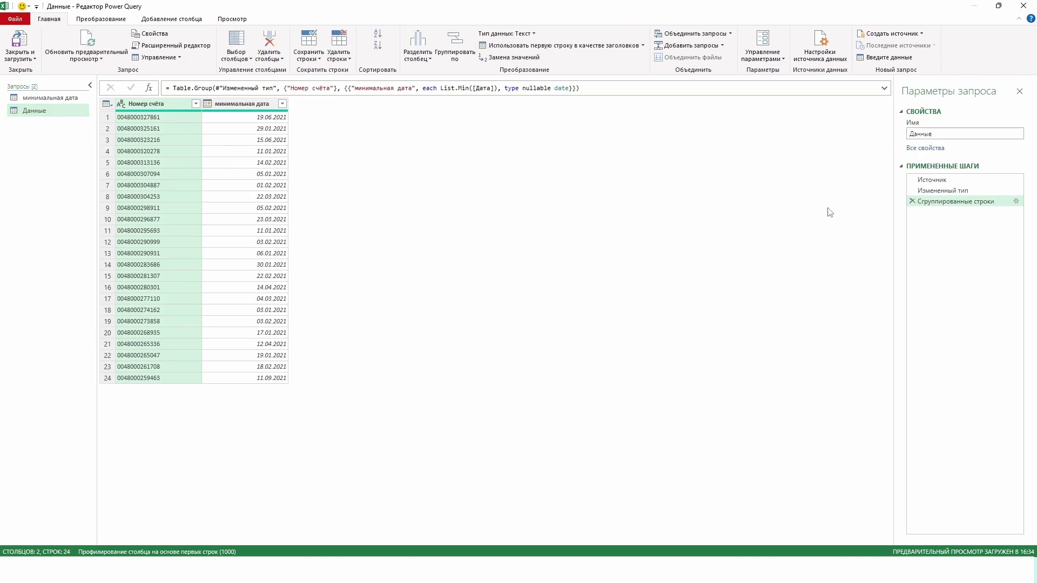
click(913, 202)
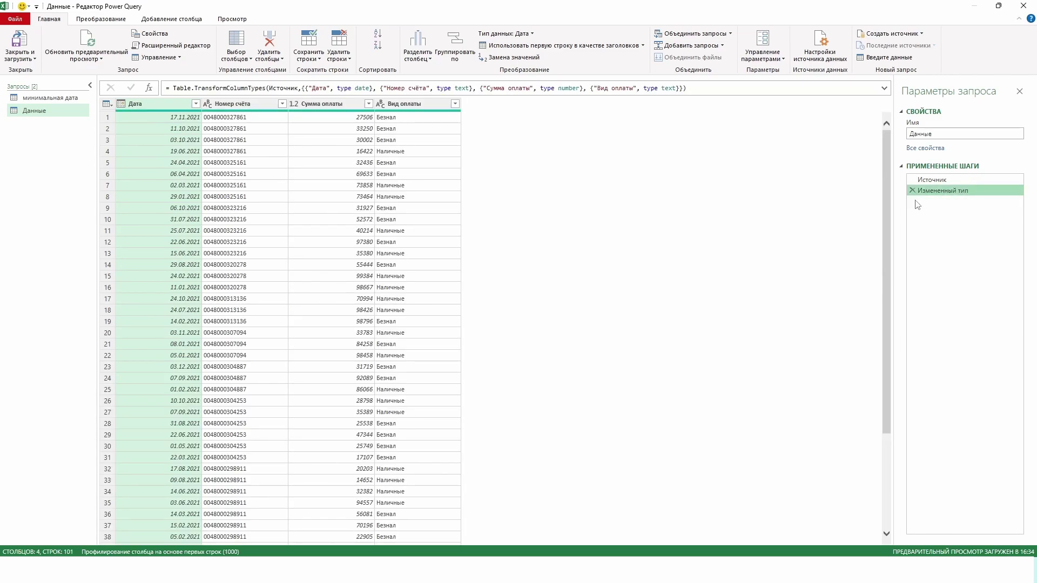
click(73, 99)
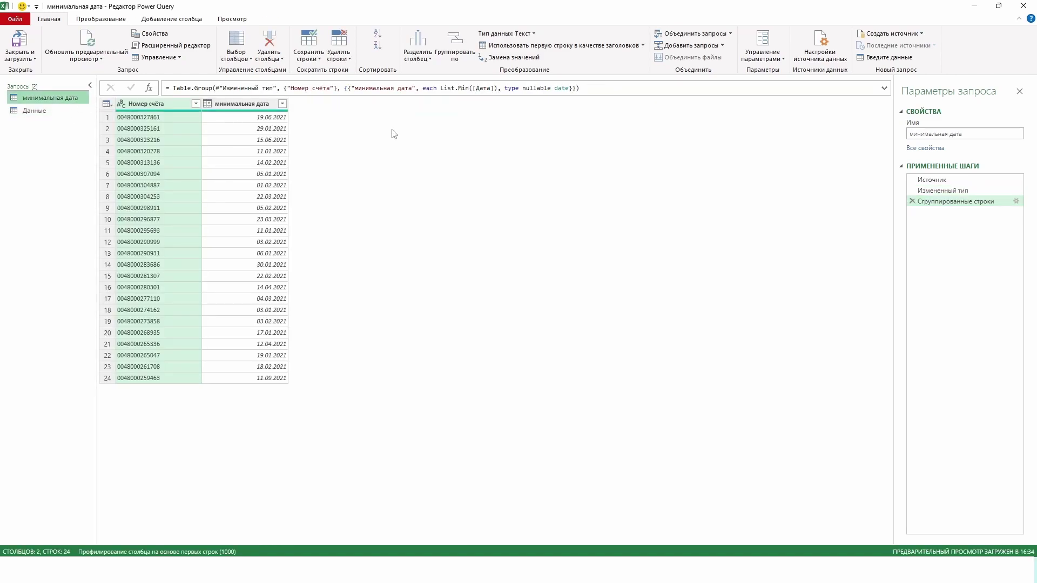
Step: Left-outer-merge Данные into минимальная дата, matching Номер счёта and минимальная дата to Дата
click(730, 33)
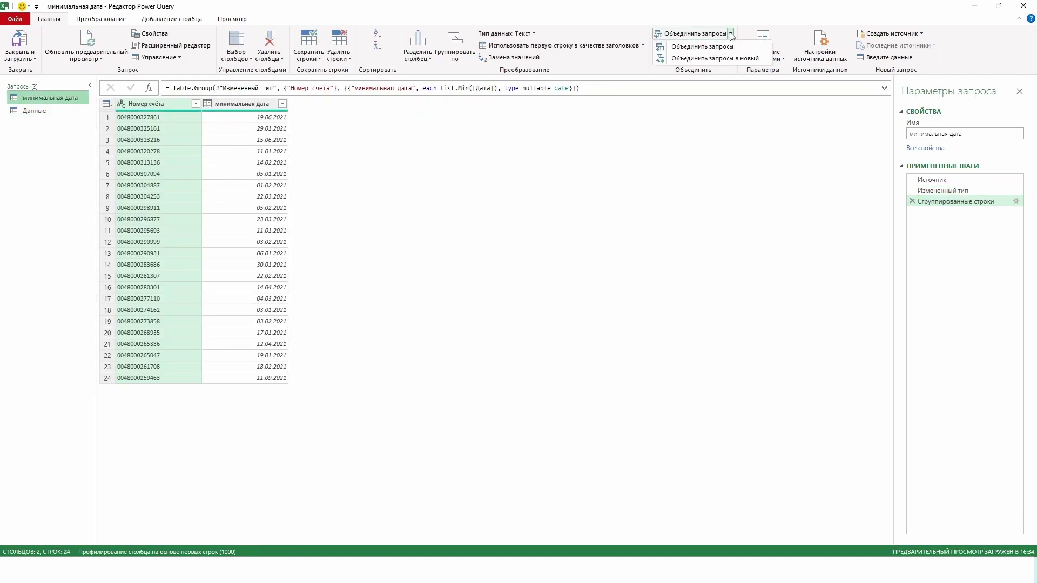
click(733, 47)
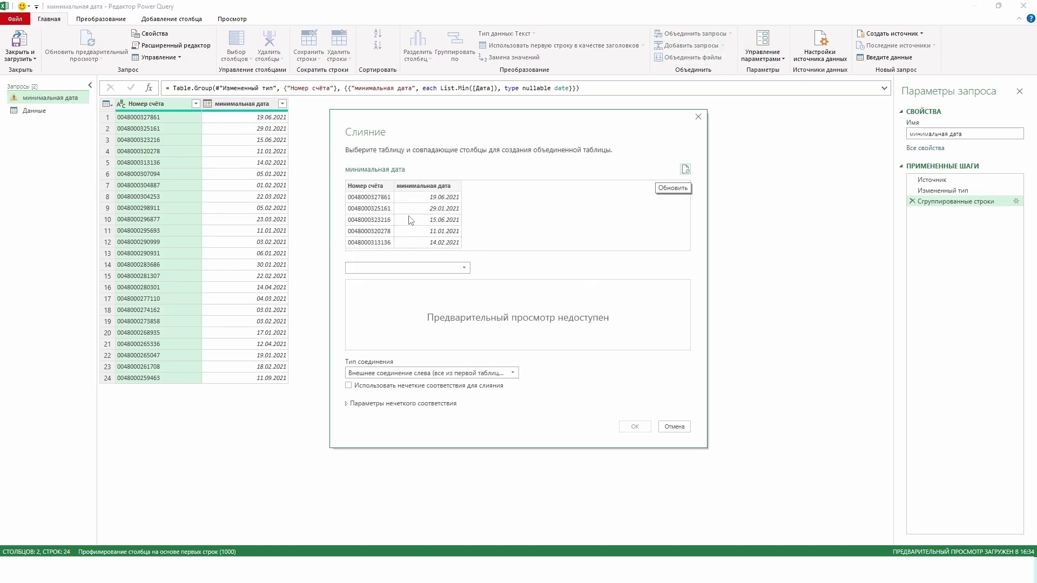
click(411, 268)
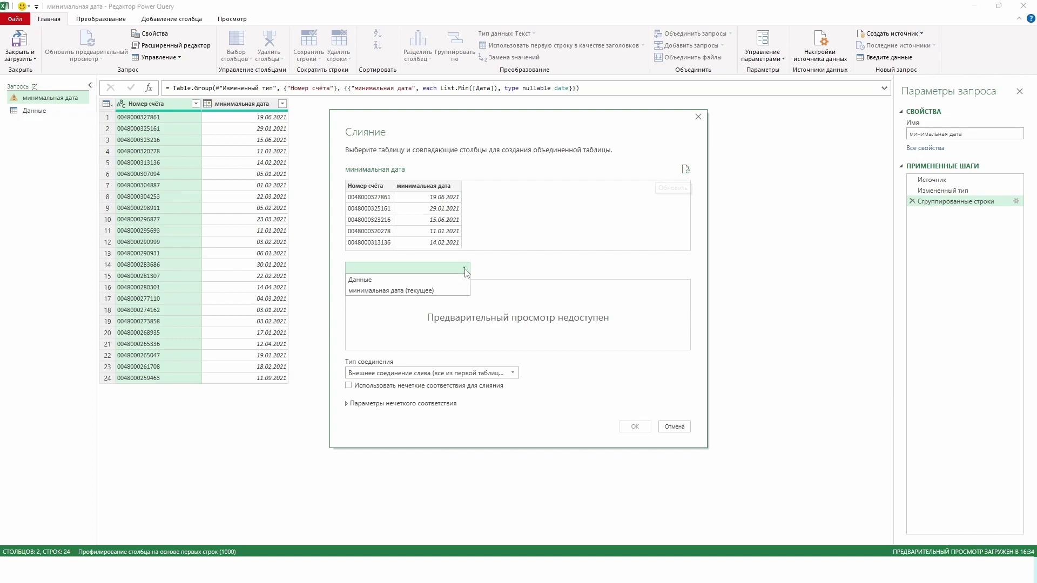
click(366, 275)
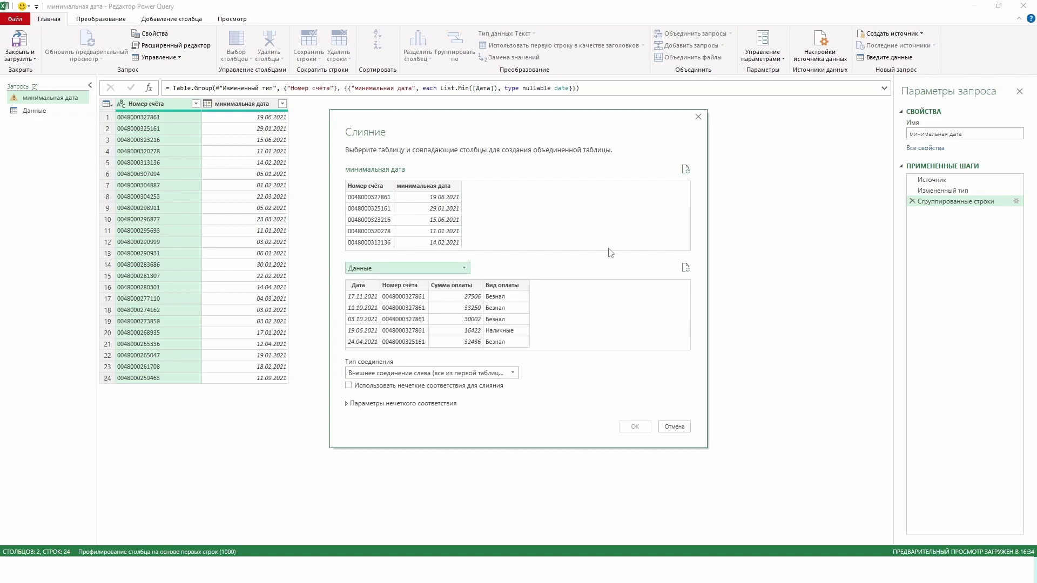
click(378, 186)
click(414, 283)
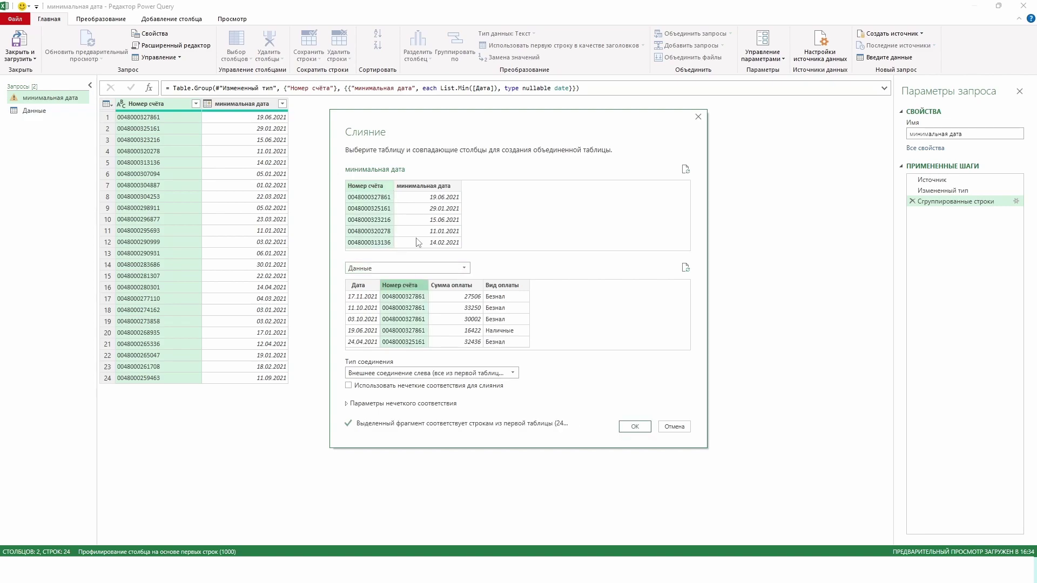
ctrl+click(424, 186)
ctrl+click(358, 285)
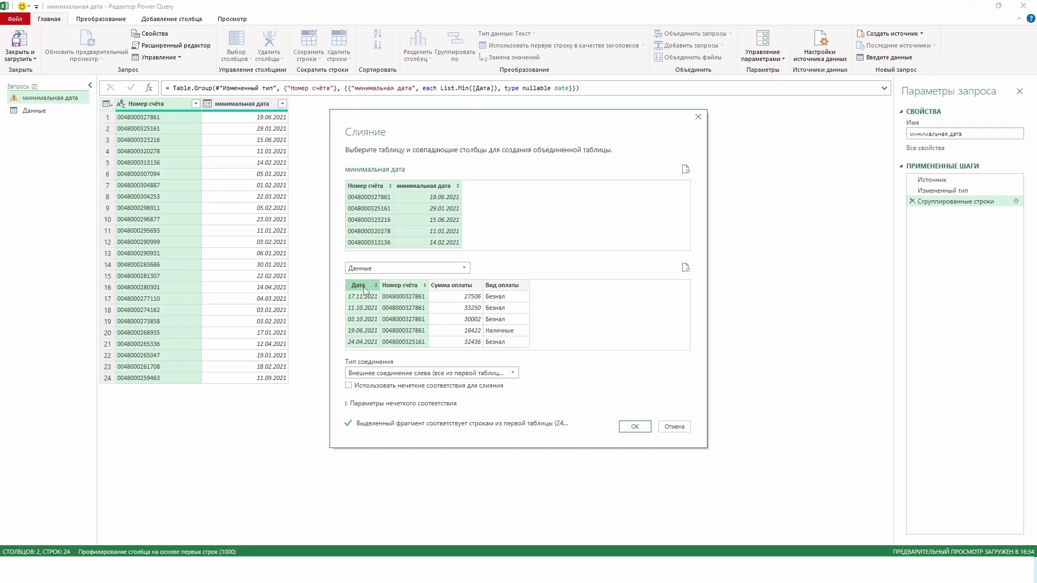
click(517, 373)
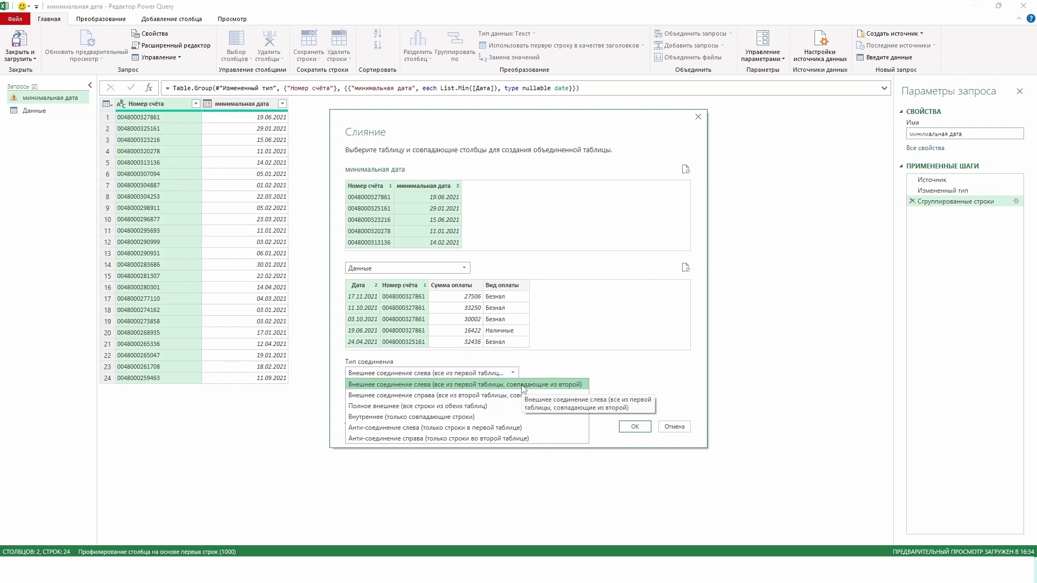
click(523, 385)
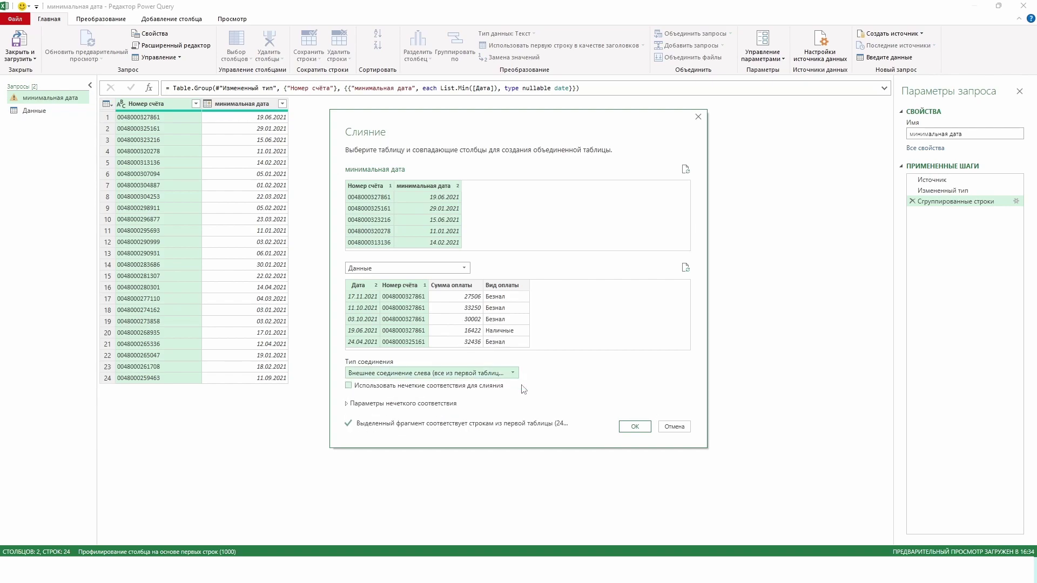
click(627, 427)
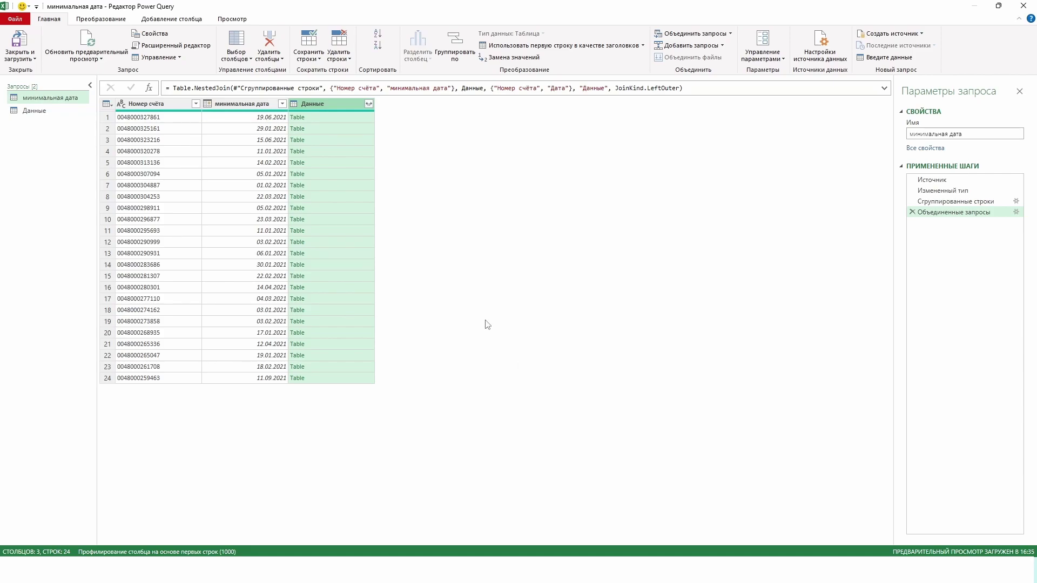
click(369, 103)
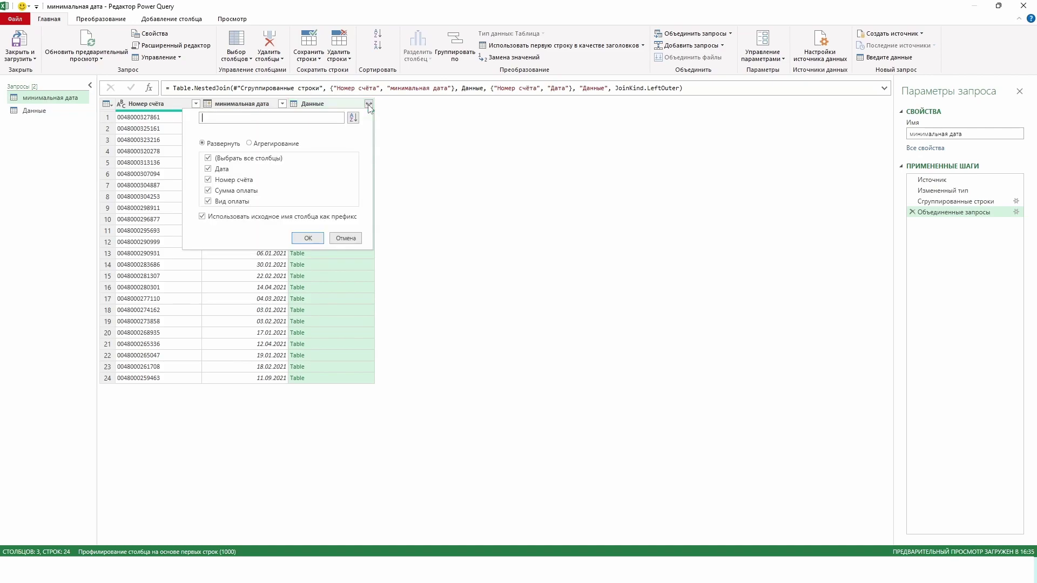
Step: Expand only Сумма оплаты and Вид оплаты from Данные, without the source-name prefix
click(267, 217)
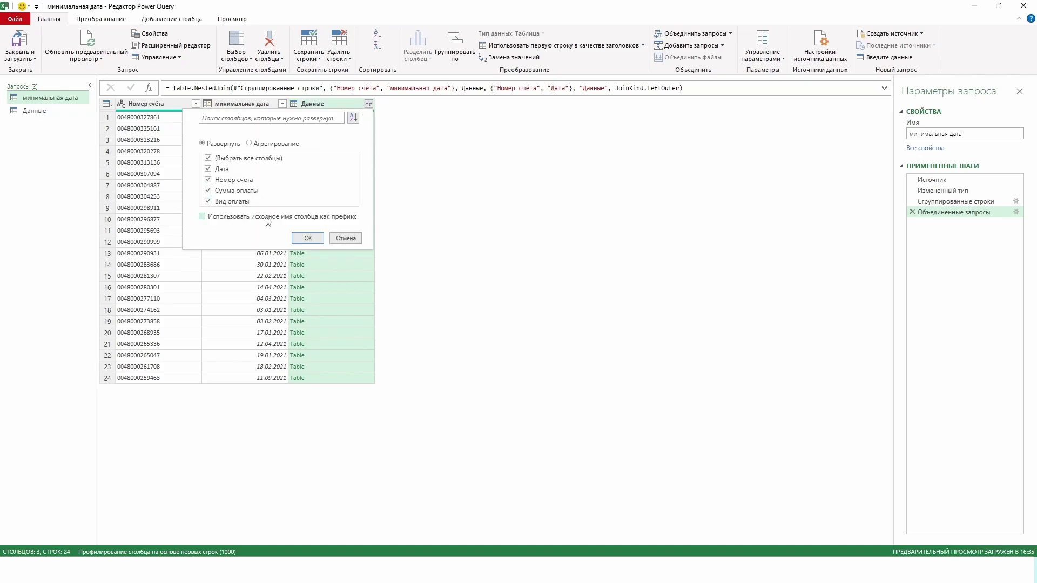
click(250, 162)
click(307, 238)
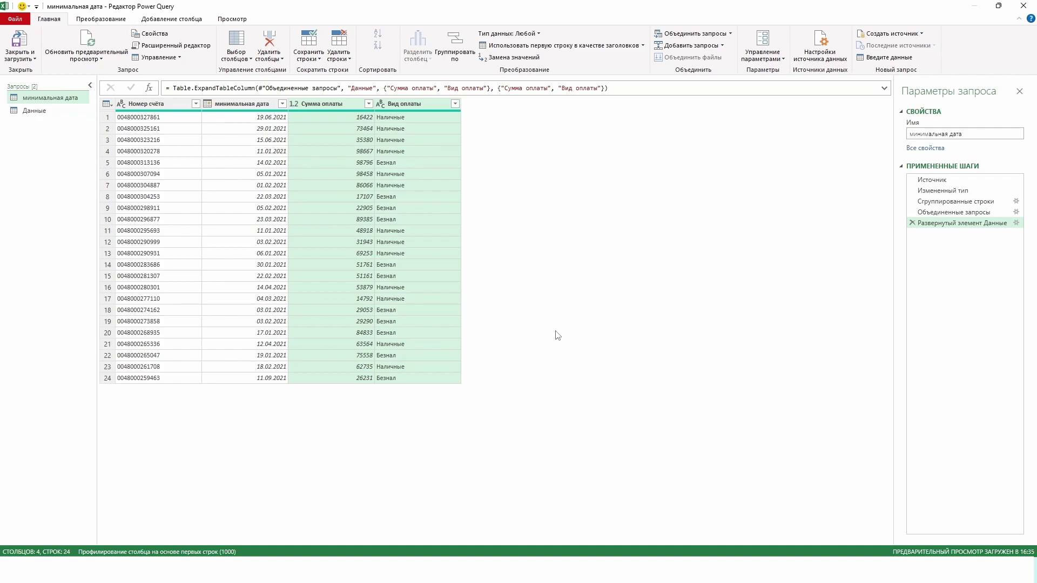
Step: Move the минимальная дата column to the first position and choose Close & Load To
click(248, 105)
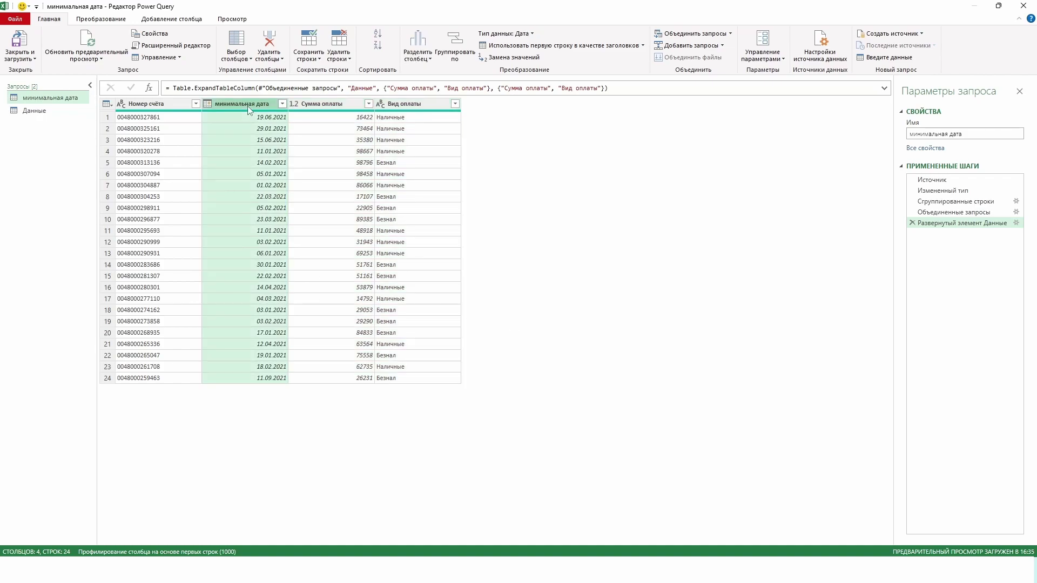
drag(248, 106, 146, 105)
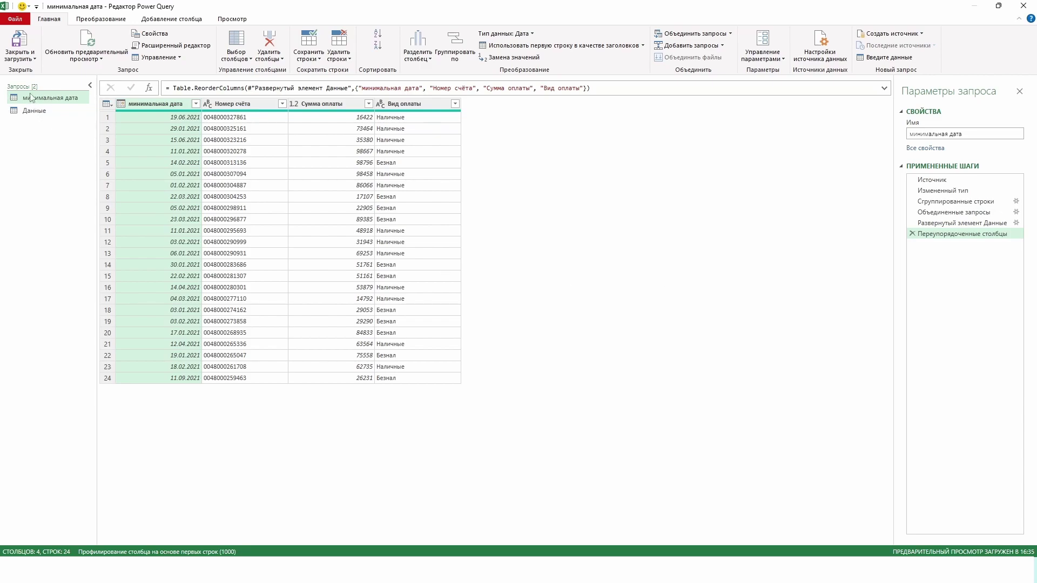
click(20, 56)
click(36, 84)
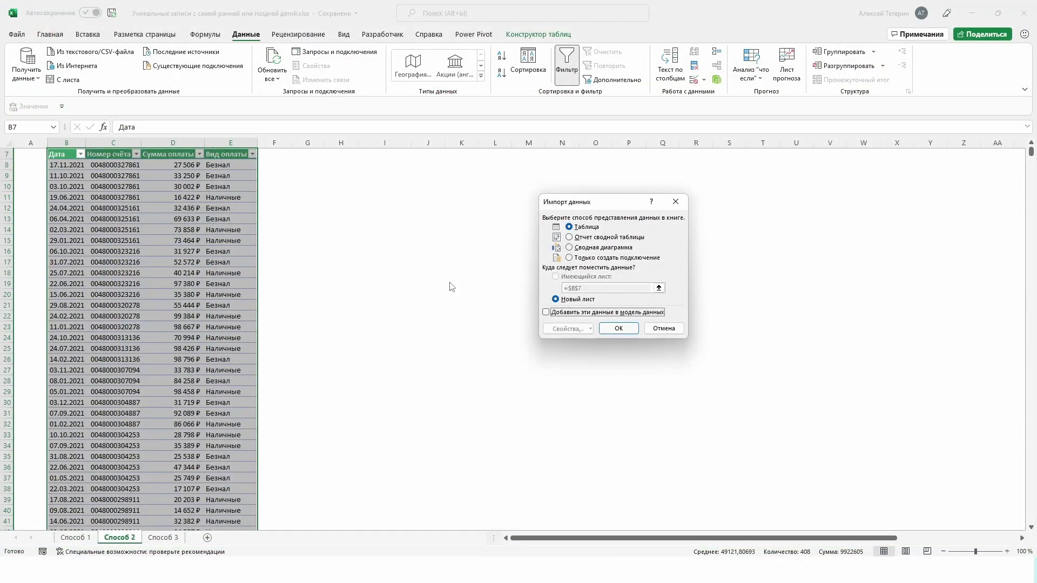
Step: Load the минимальная дата query as a connection only
click(600, 259)
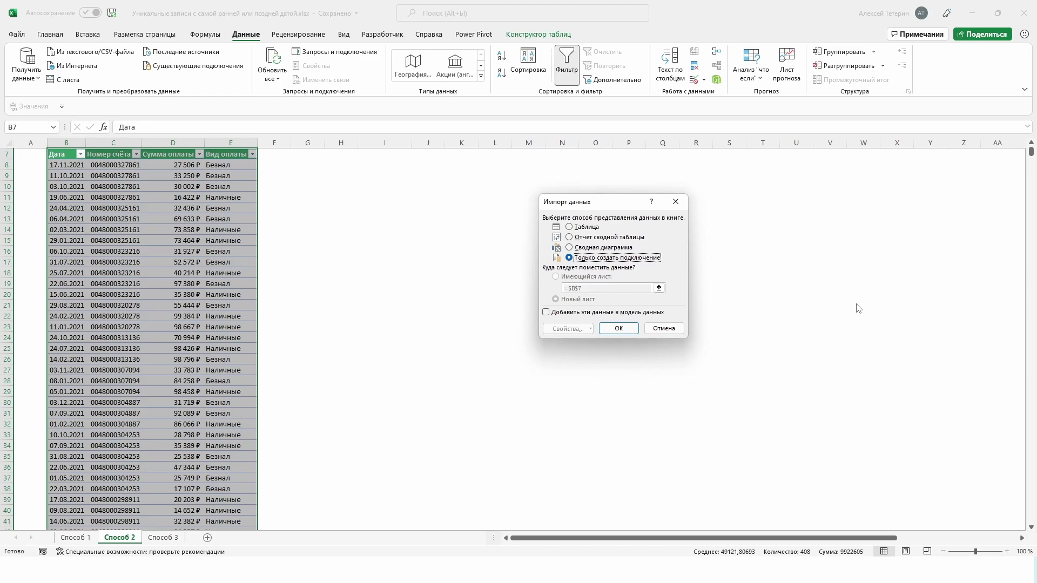
click(619, 328)
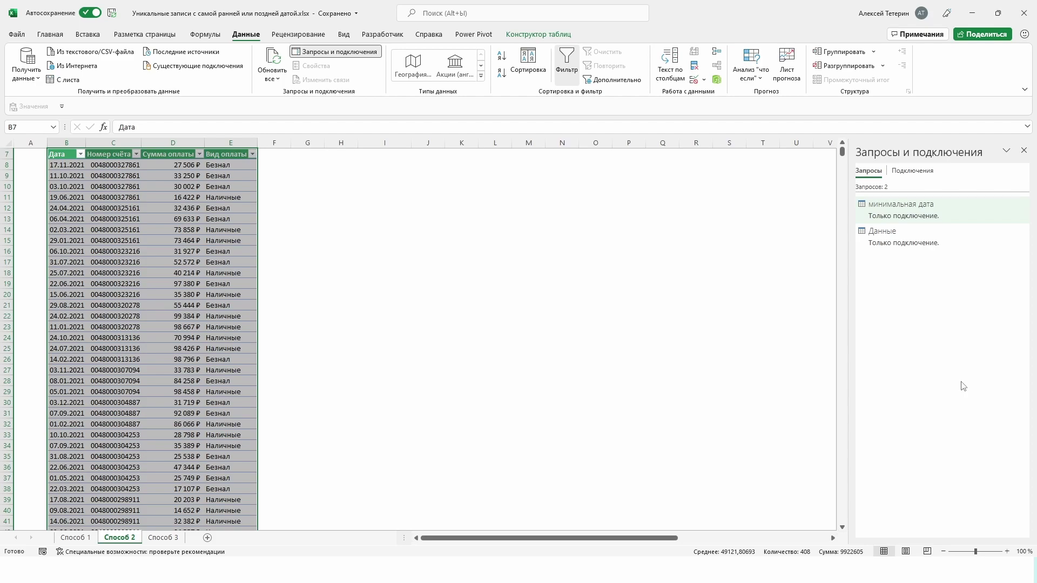
mouse_move(900, 209)
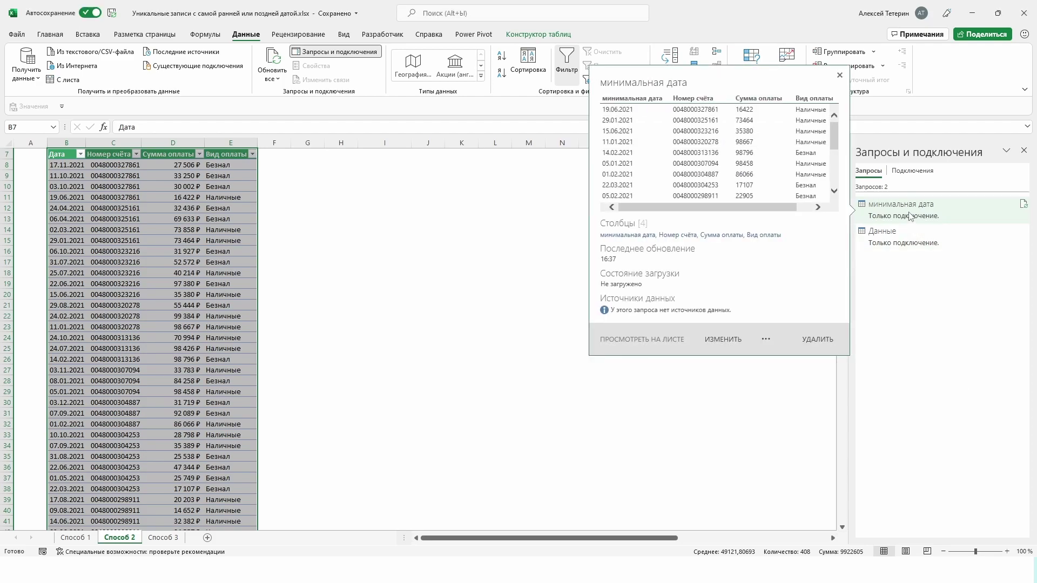
Step: Load минимальная дата as a table at H7 on Способ 2, then reopen the query for editing
right_click(910, 216)
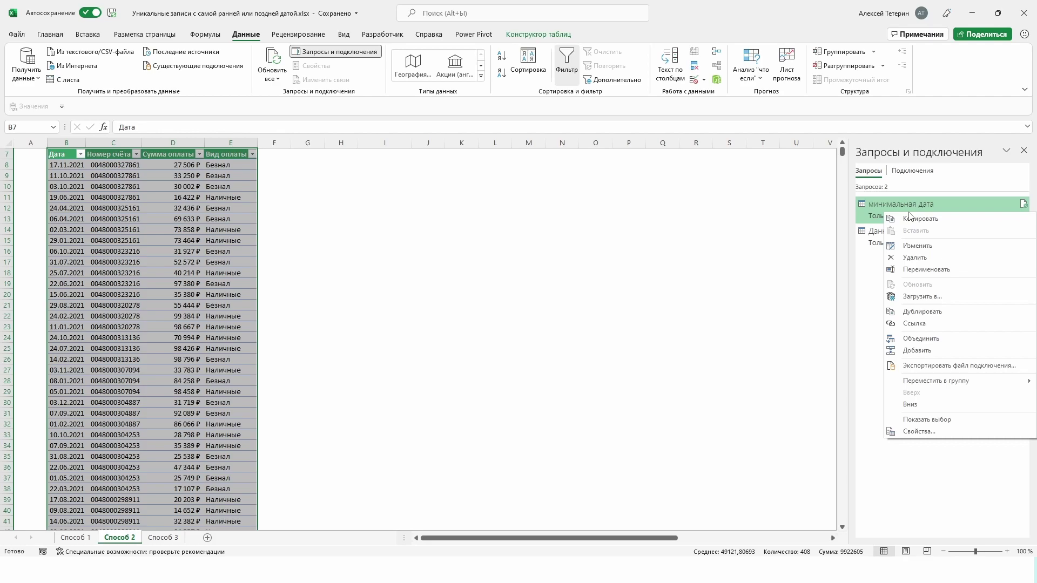
click(944, 297)
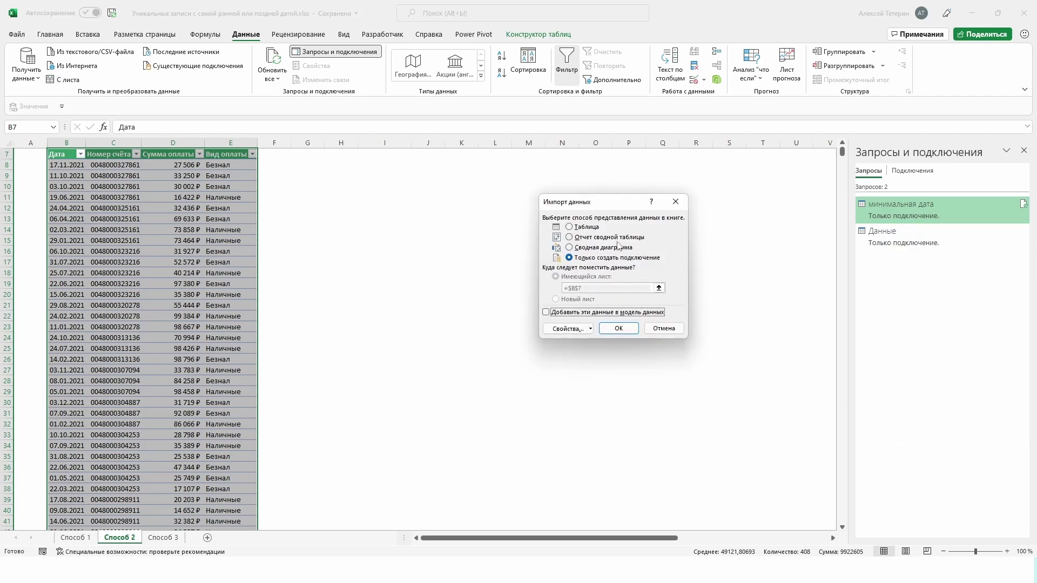
click(587, 227)
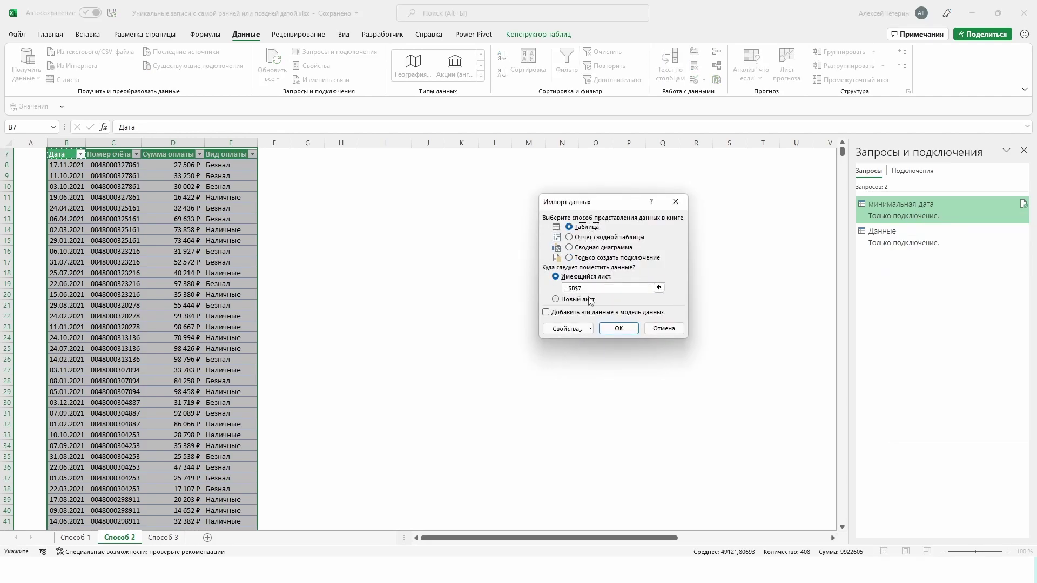
click(659, 288)
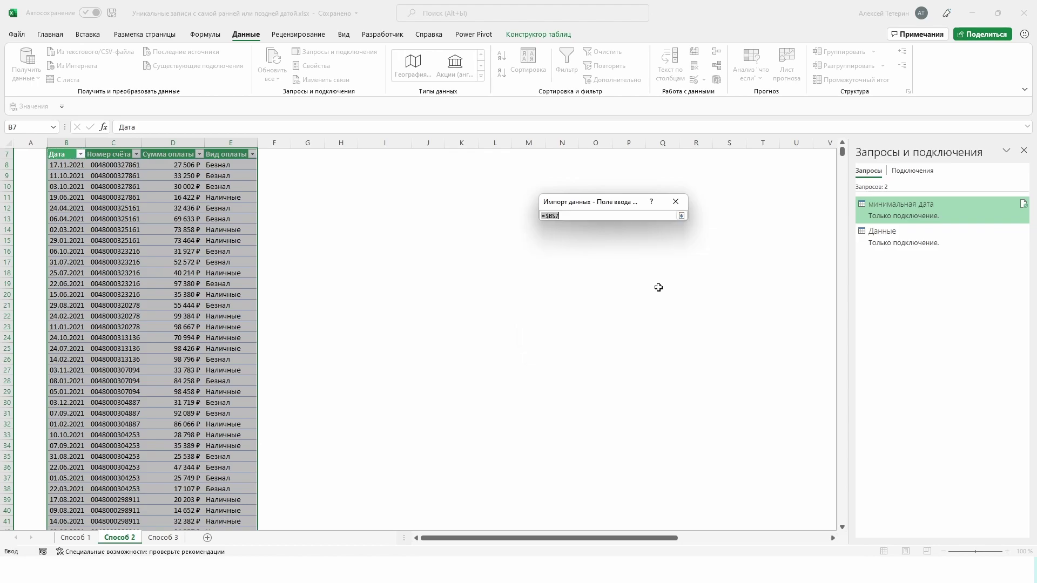
click(341, 154)
scroll(357, 189, up, 2)
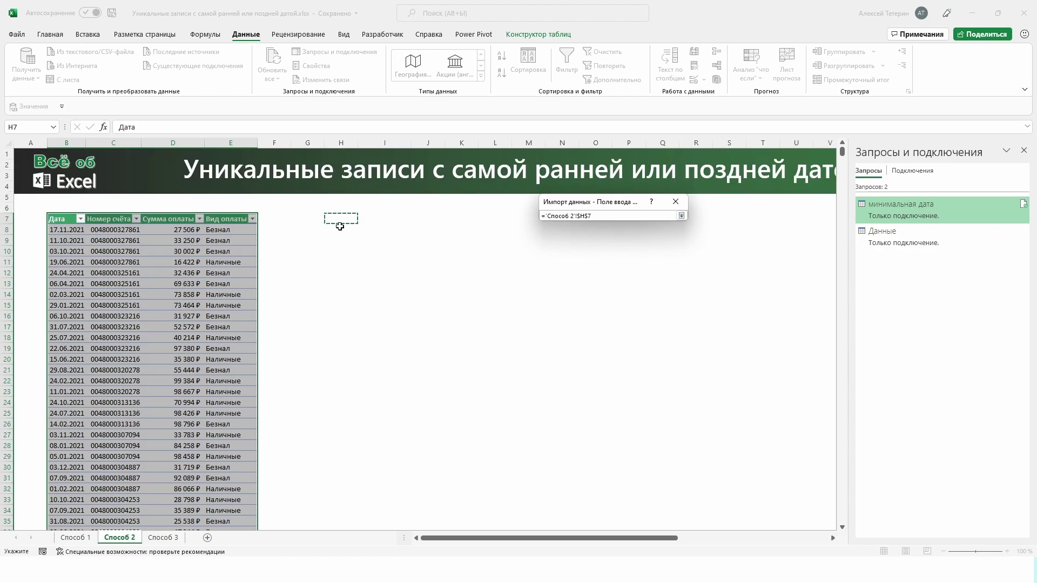
key(Return)
click(620, 330)
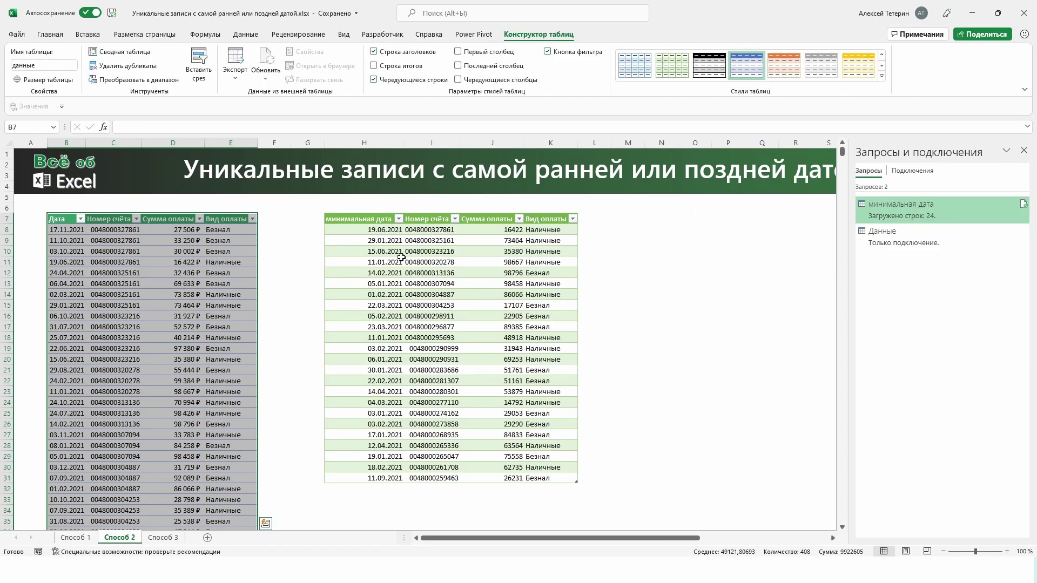
click(401, 256)
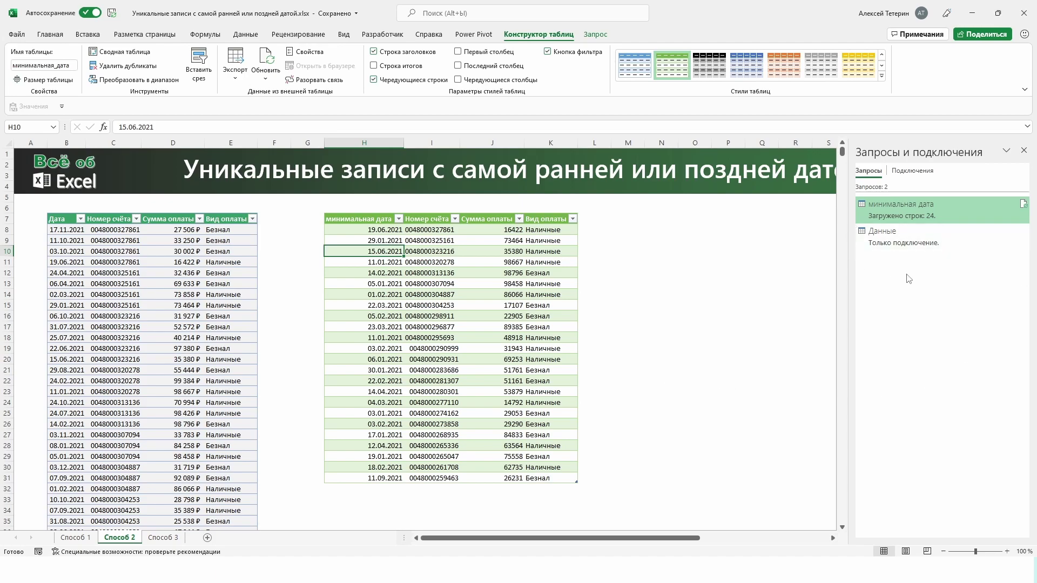
double_click(882, 213)
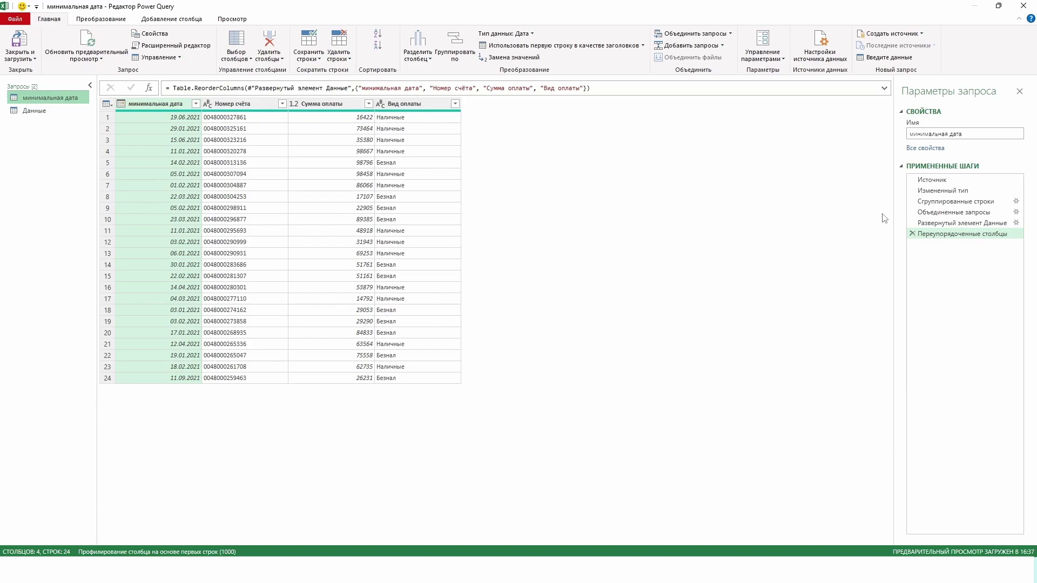
Step: Duplicate минимальная дата and name the copy максимальная дата
right_click(64, 99)
click(101, 156)
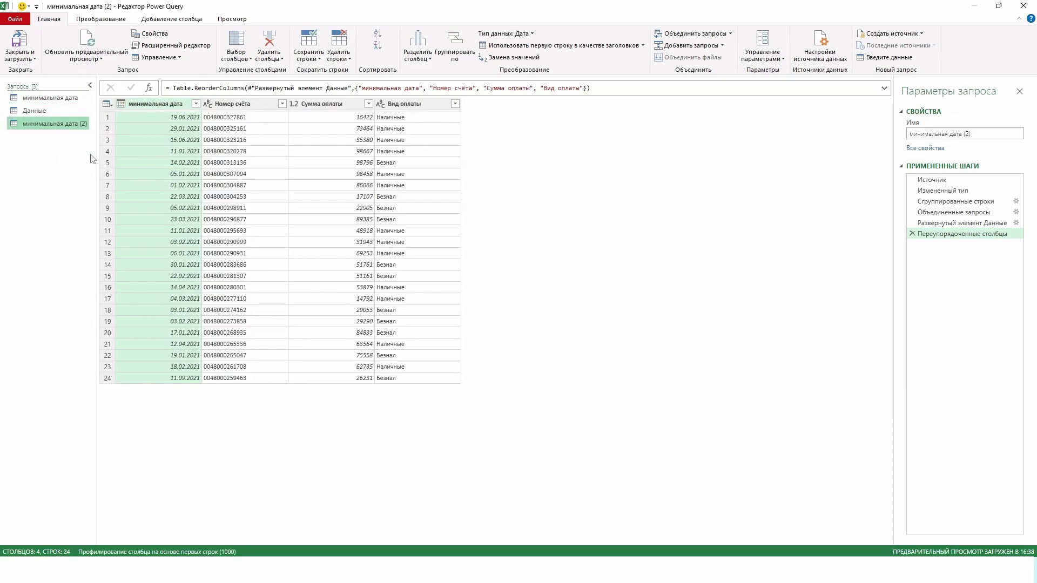
click(1003, 133)
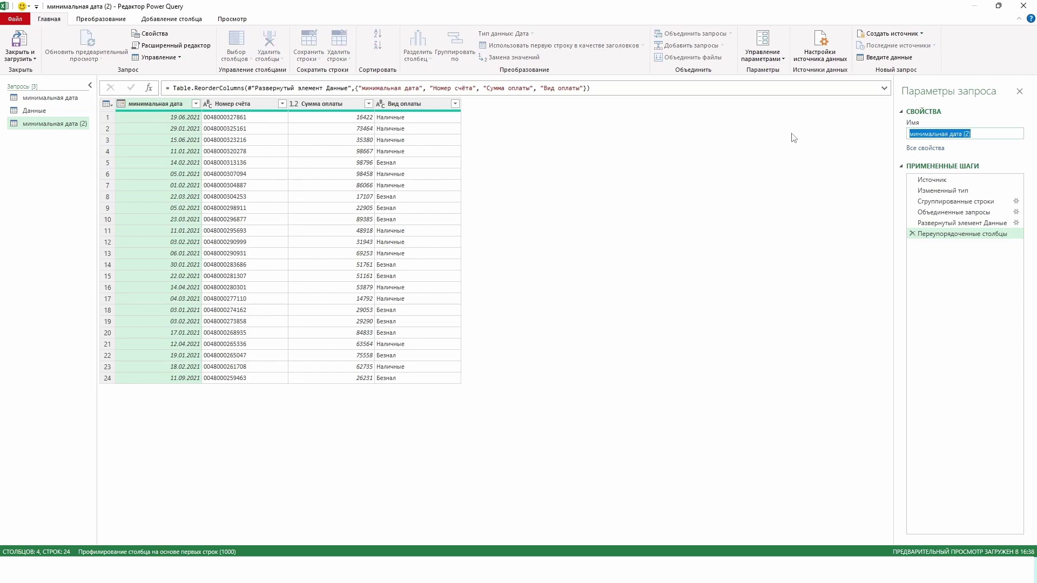
text(максимальная дата)
key(Return)
Step: Change the максимальная дата Grouped Rows operation from Min to Max
click(945, 202)
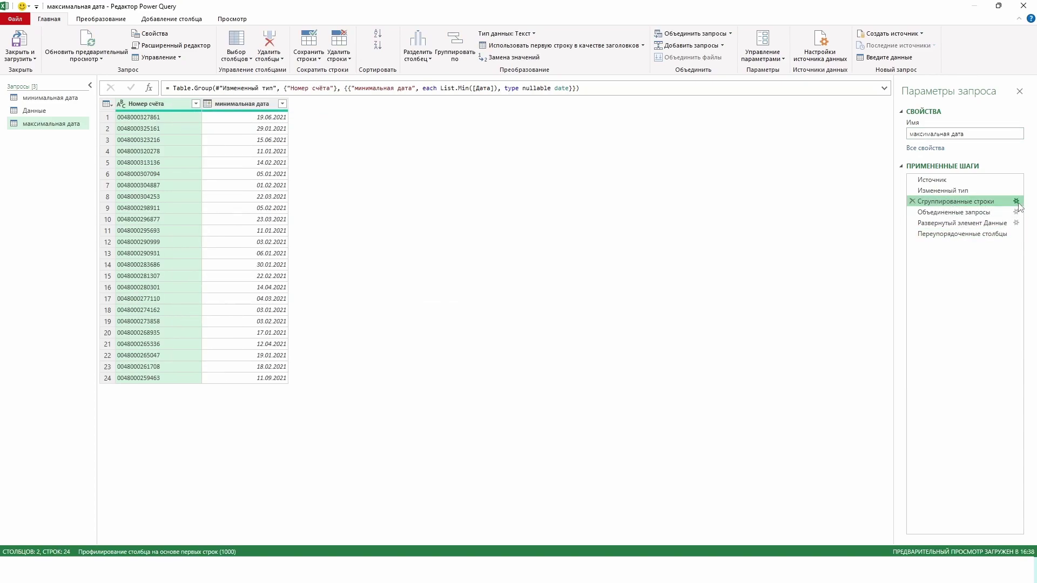
click(1016, 202)
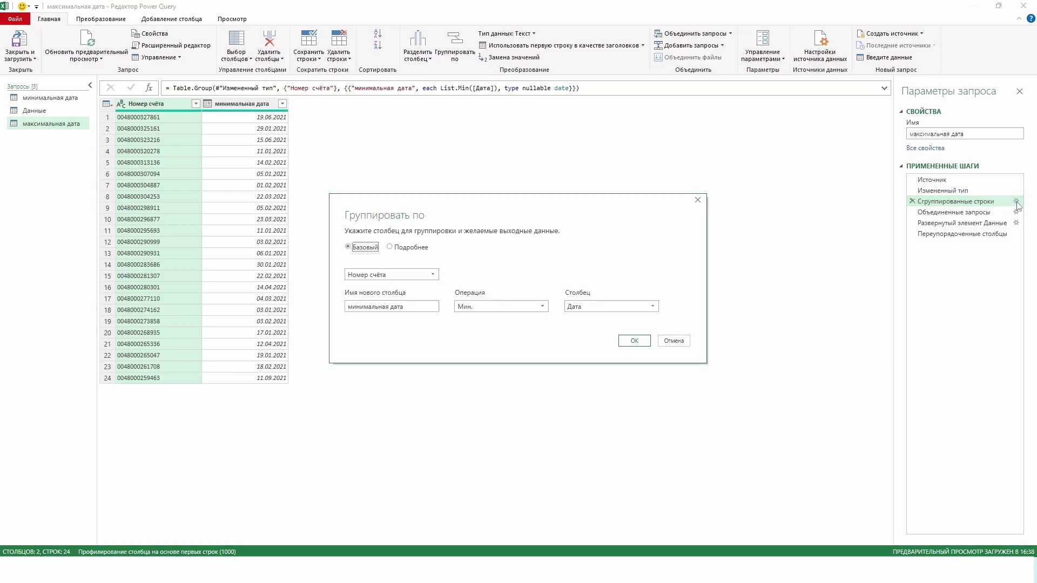
click(544, 307)
click(529, 361)
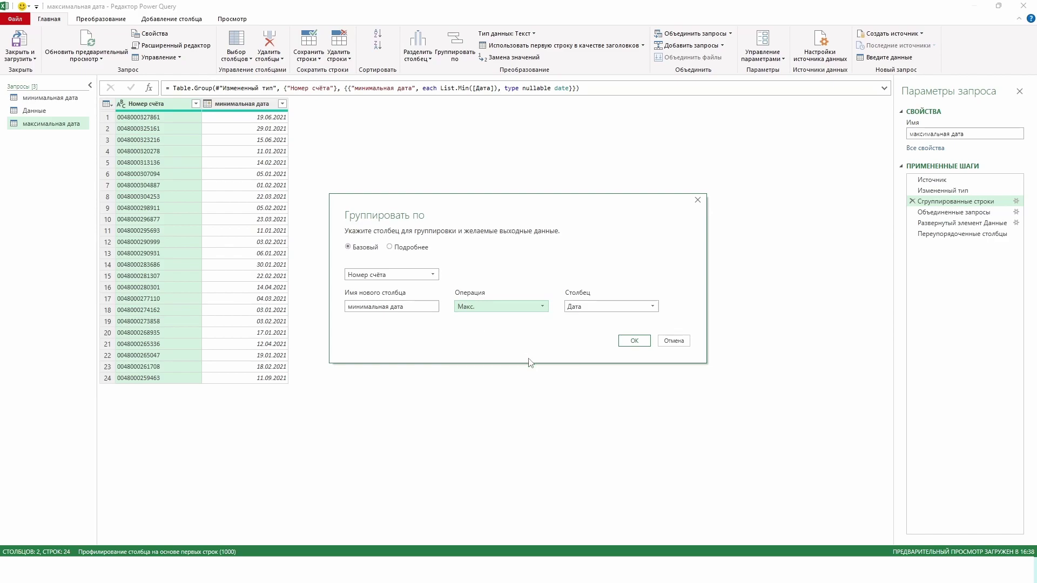
click(639, 341)
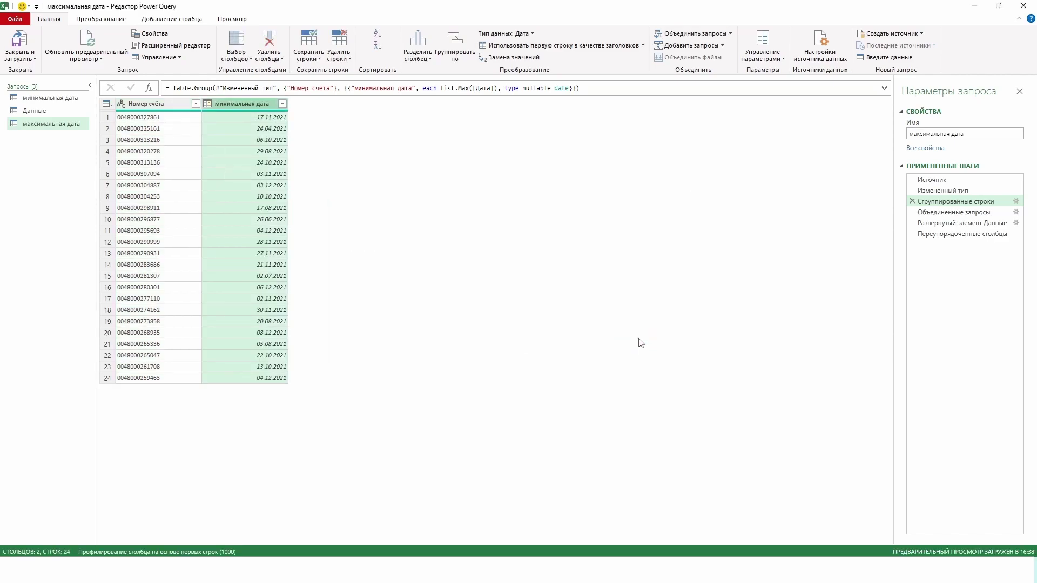
click(949, 236)
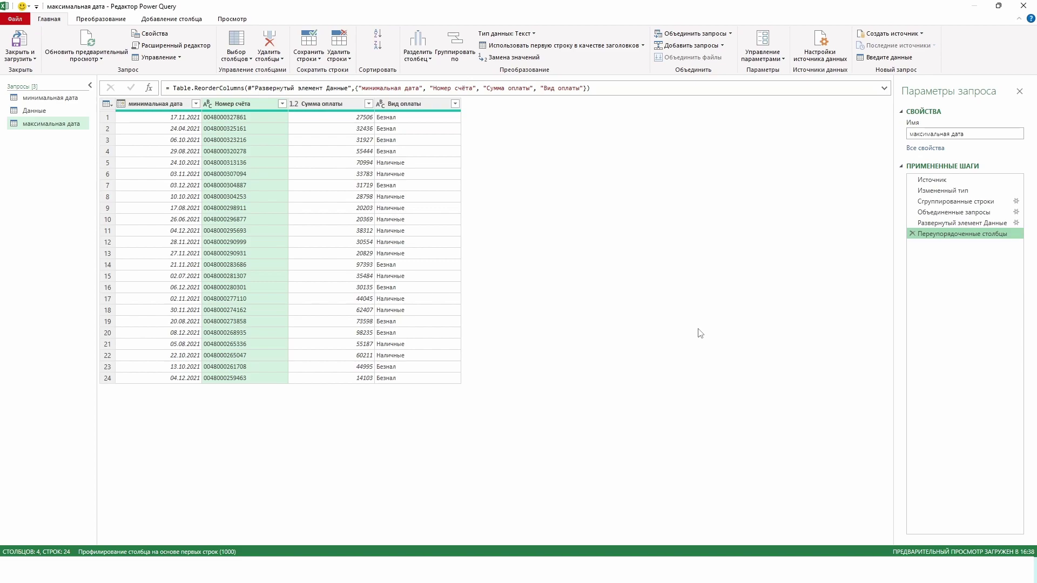
Step: Close the editor, loading максимальная дата as a connection only
click(18, 55)
click(28, 83)
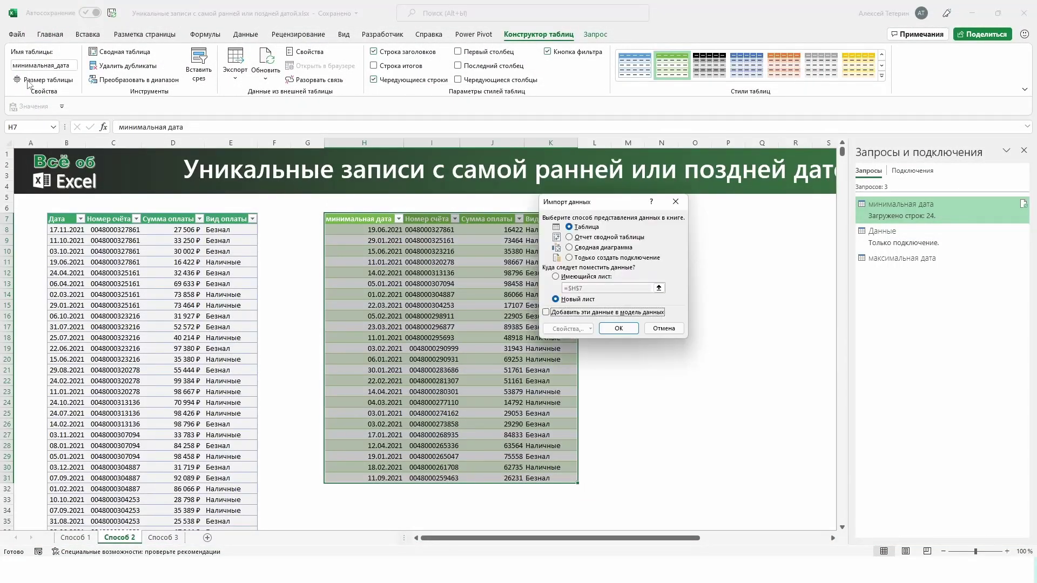
click(599, 258)
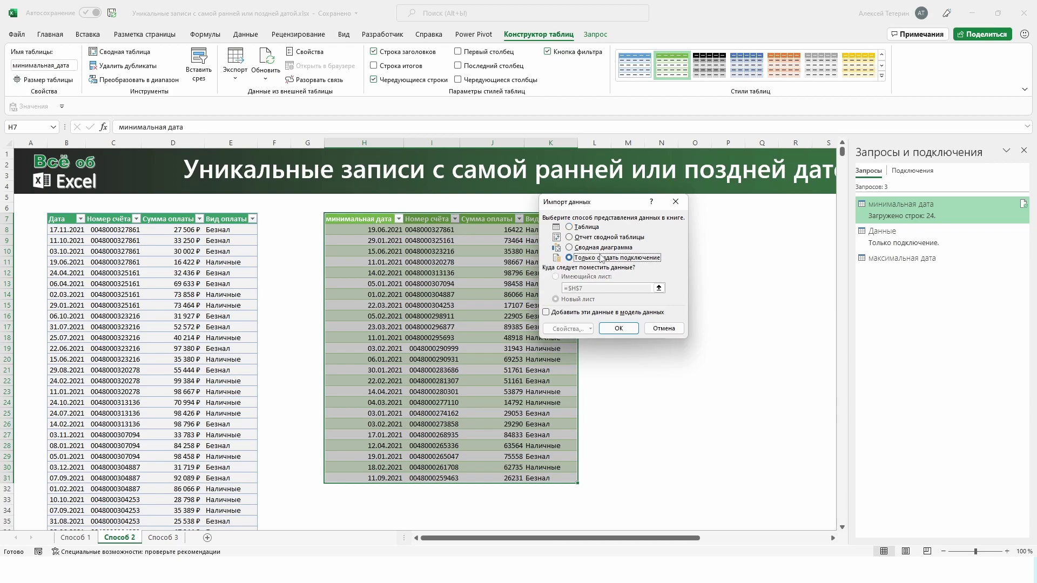
click(627, 328)
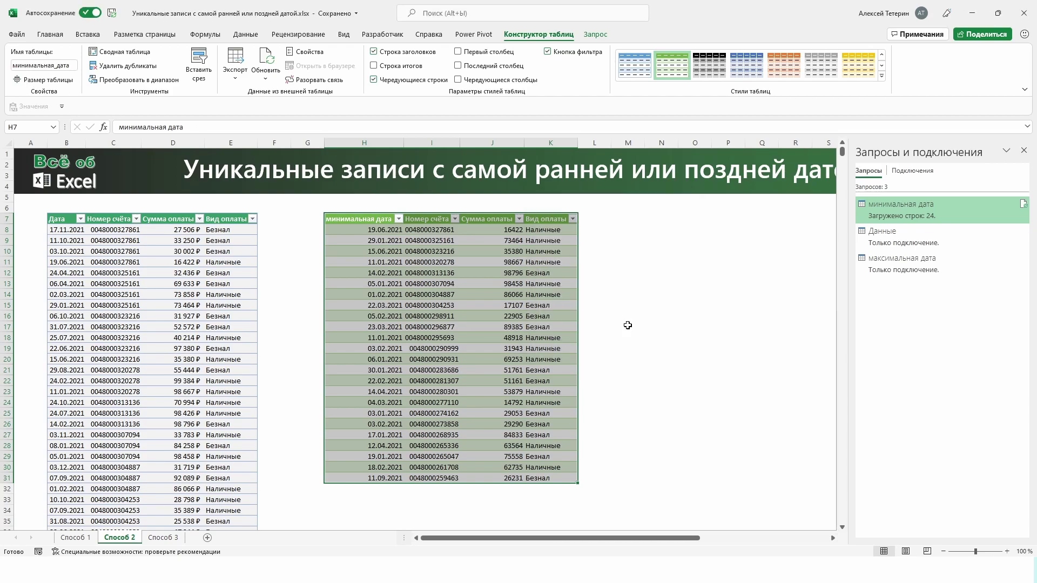
Step: Load максимальная дата as a table at M7 beside the earliest-date table
click(632, 218)
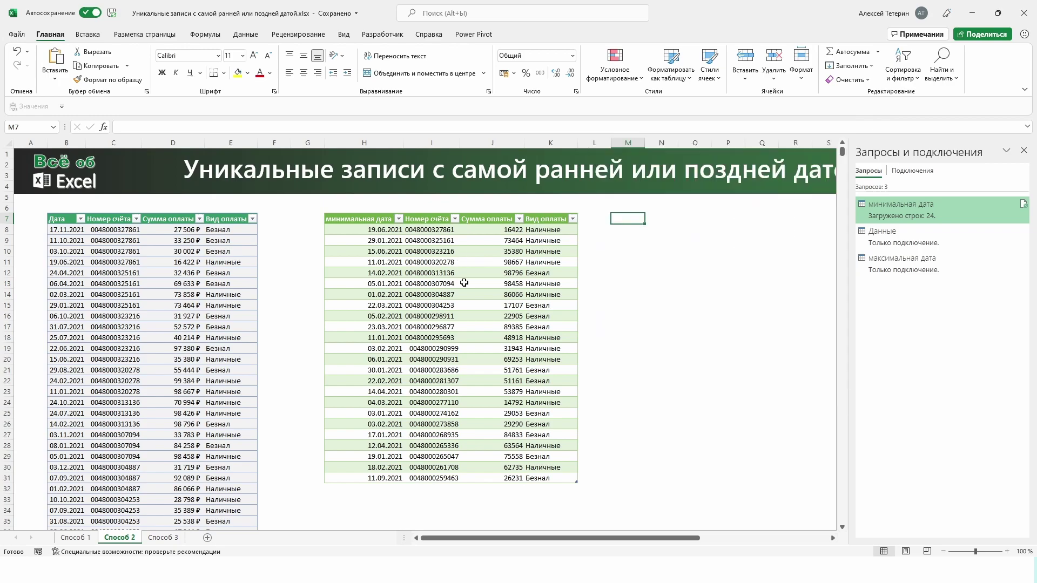
click(890, 261)
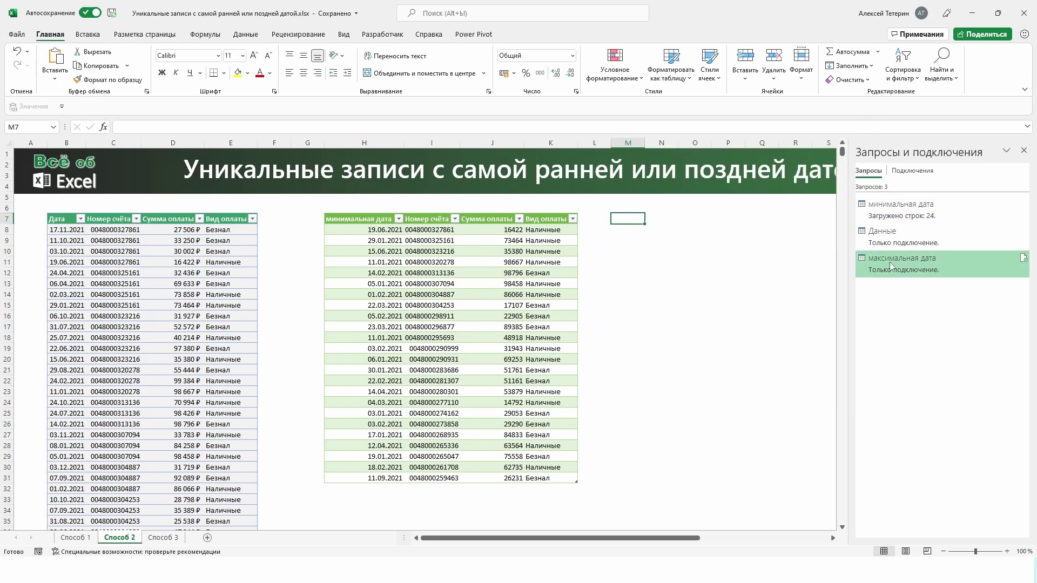
right_click(890, 261)
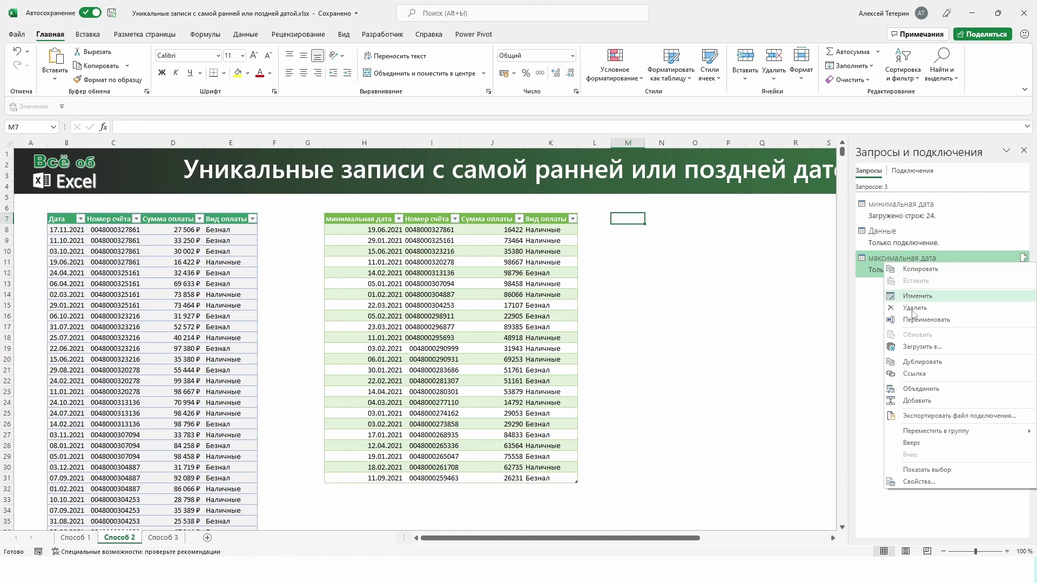
click(926, 347)
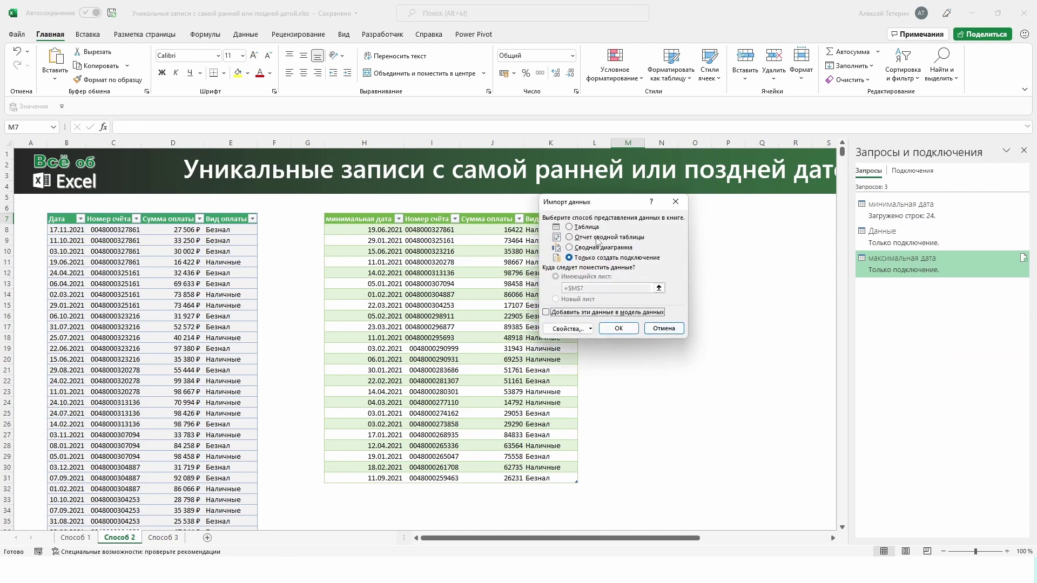
click(596, 228)
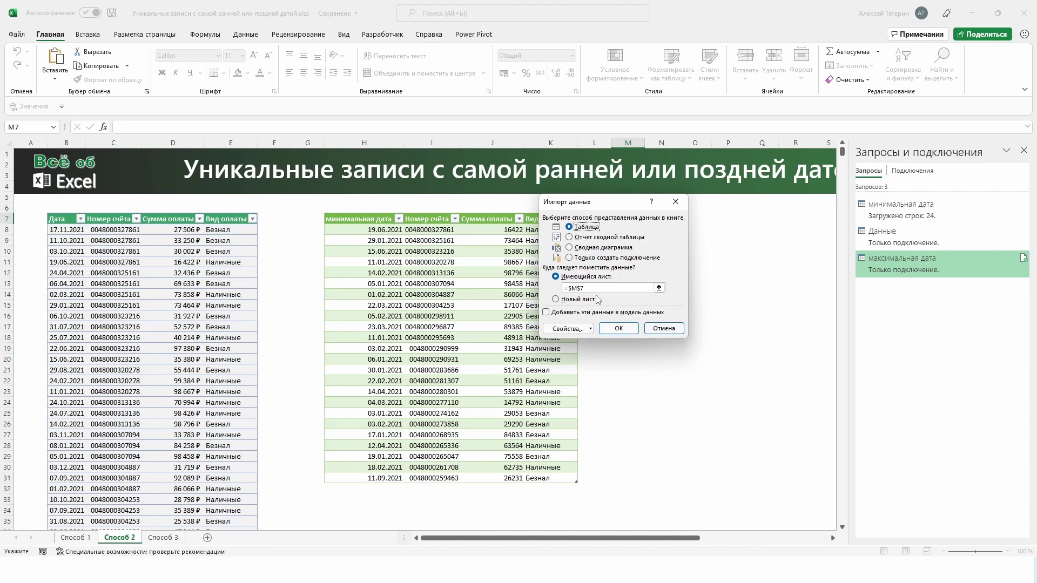
click(618, 328)
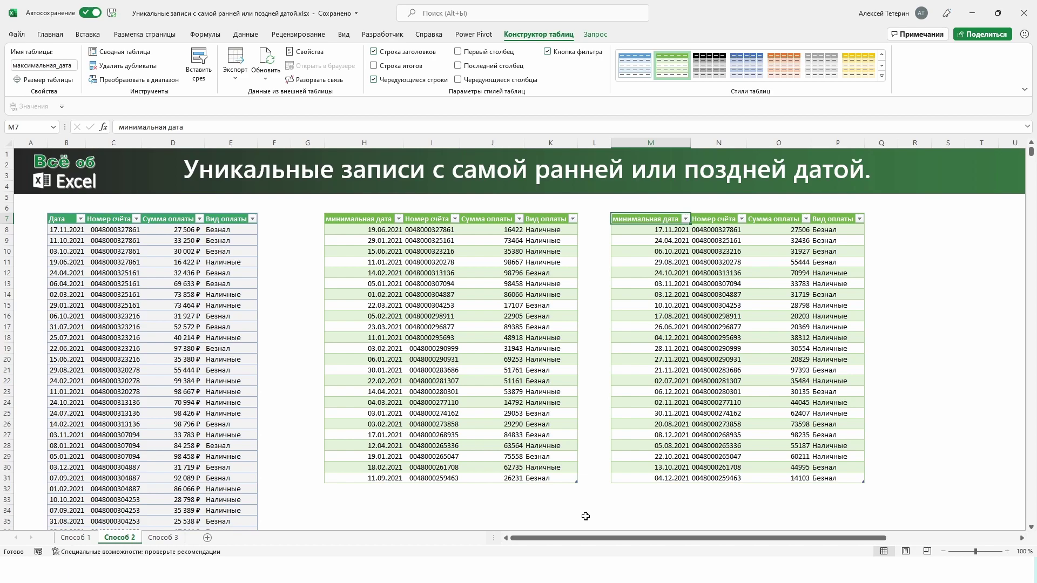
click(376, 304)
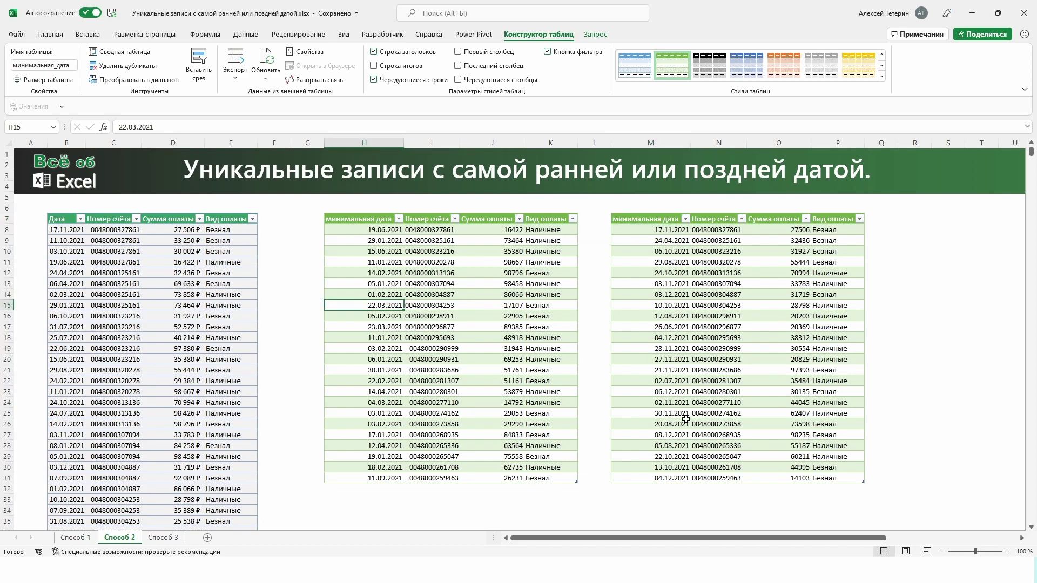
Step: In the максимальная дата query, rename the first column header to максимальная дата, then close and load
click(659, 263)
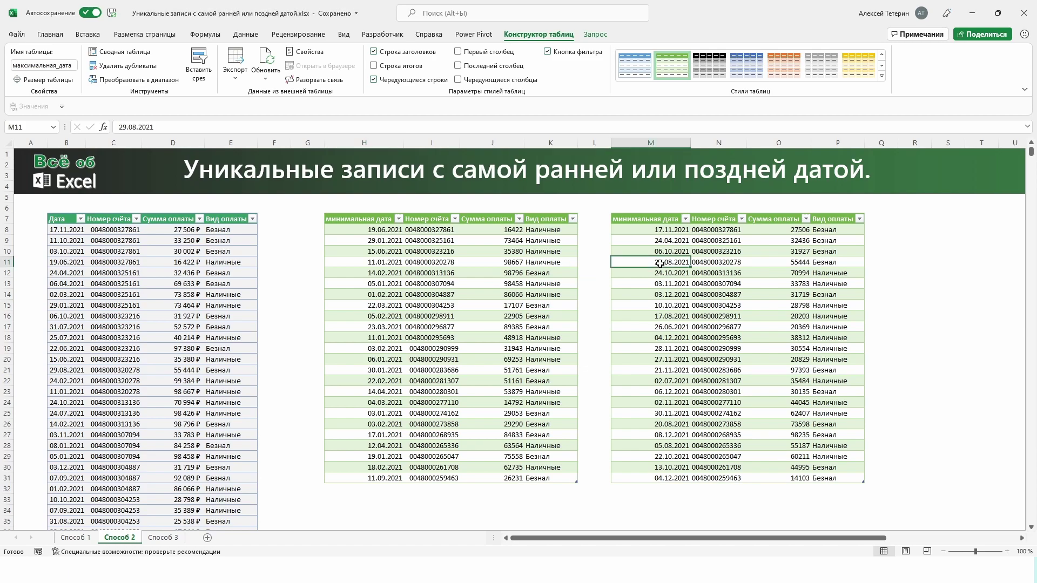
click(245, 35)
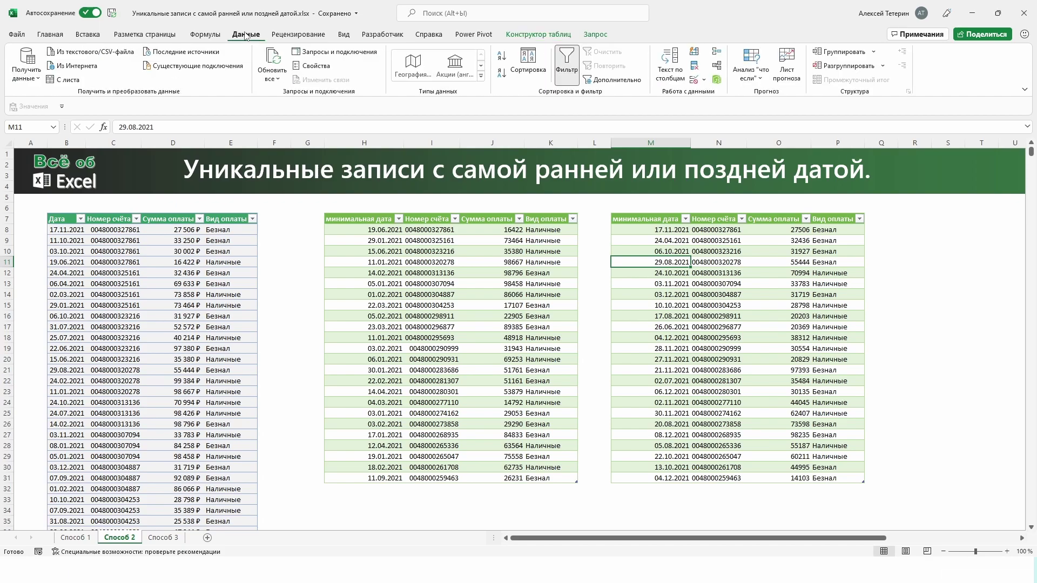
click(346, 52)
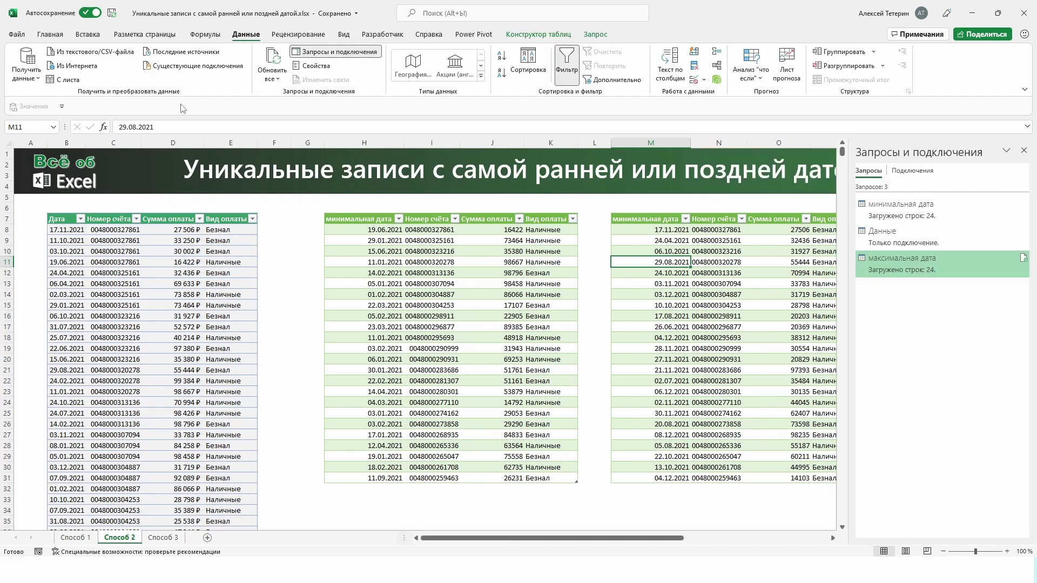
double_click(942, 271)
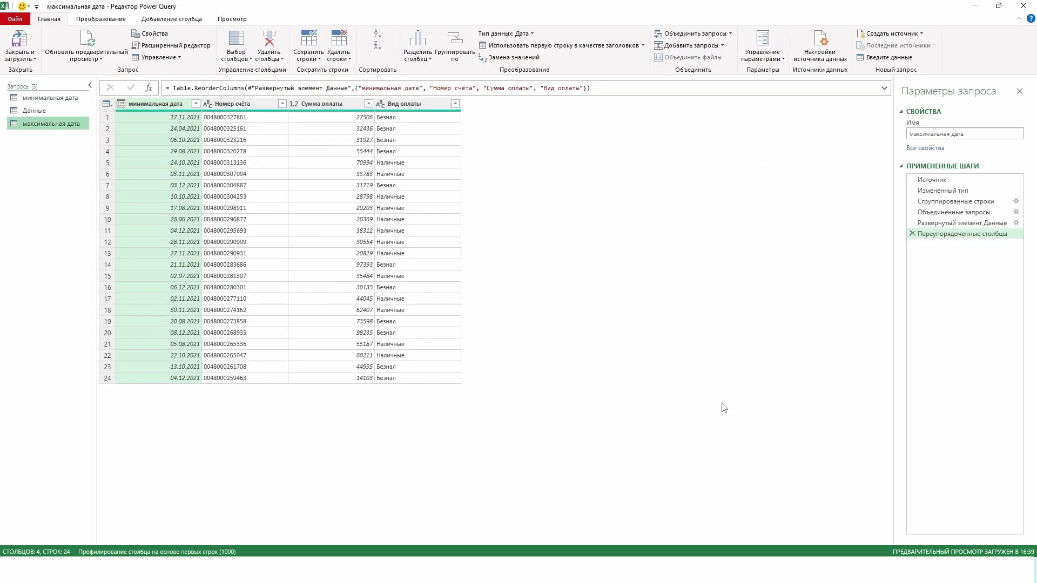
double_click(160, 104)
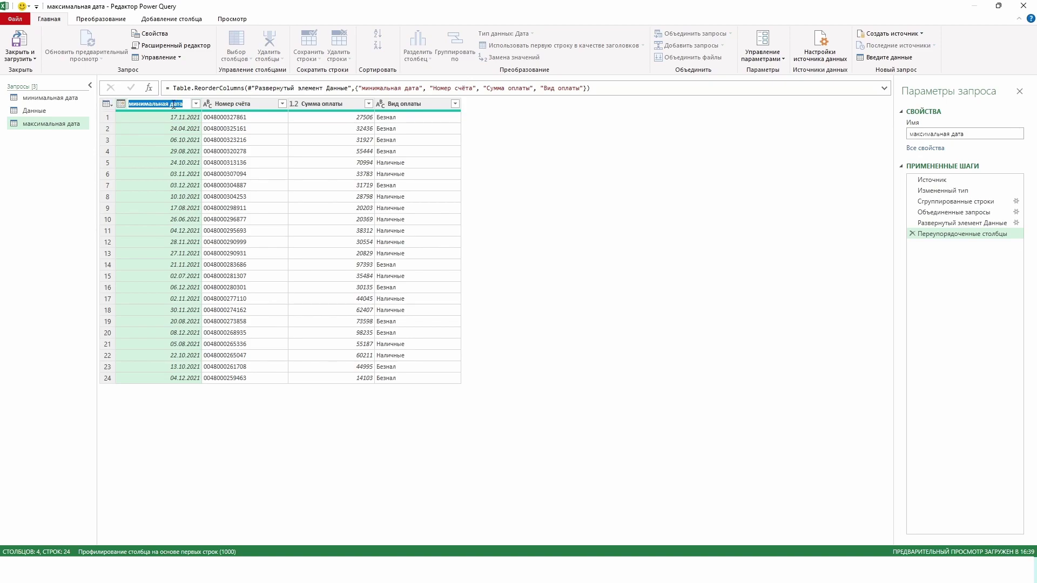
text(максимальная дата)
key(Return)
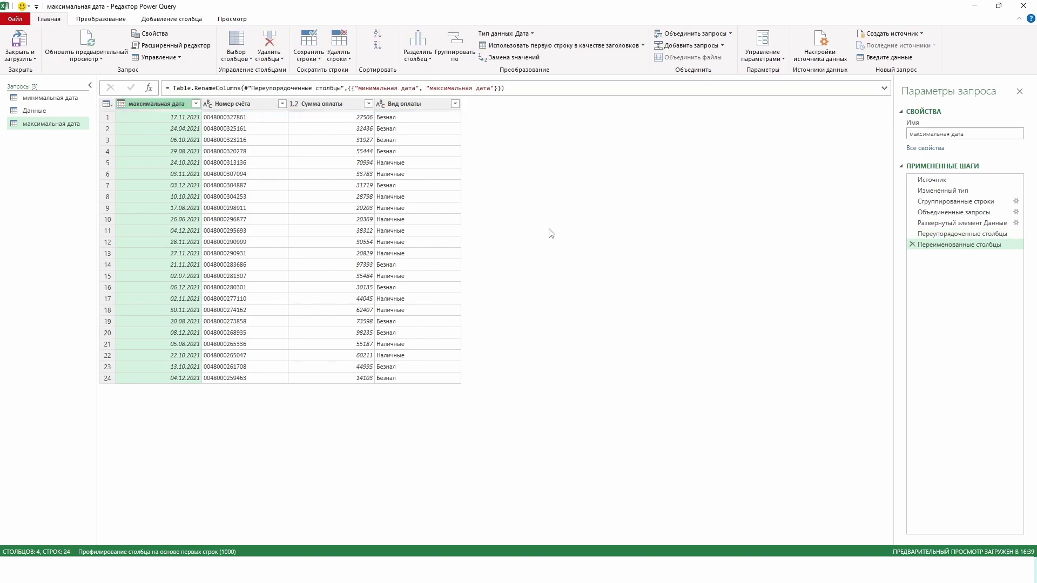
click(21, 43)
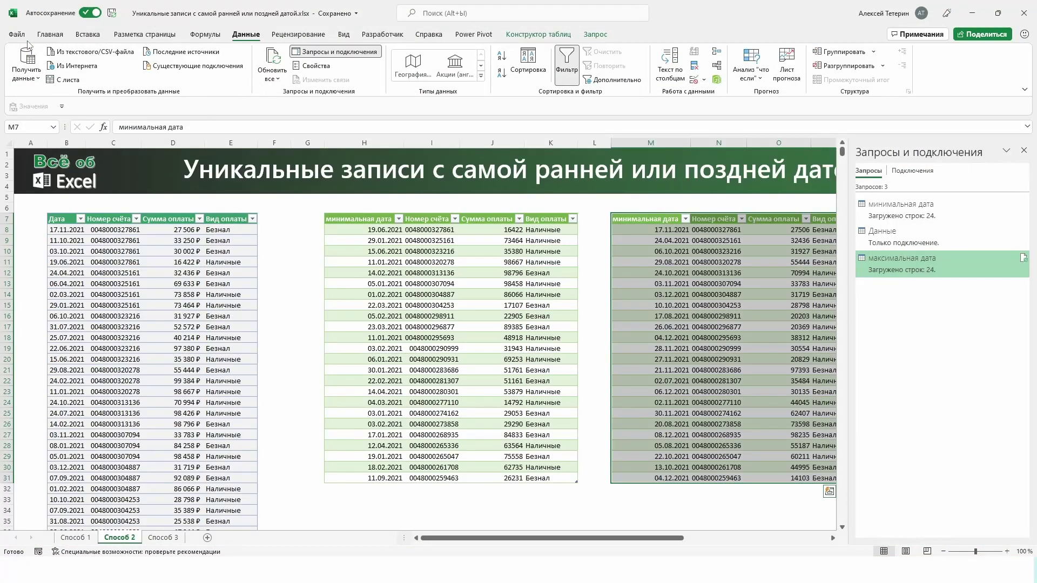
Step: Refresh the M7 table so its first header shows максимальная дата
right_click(743, 306)
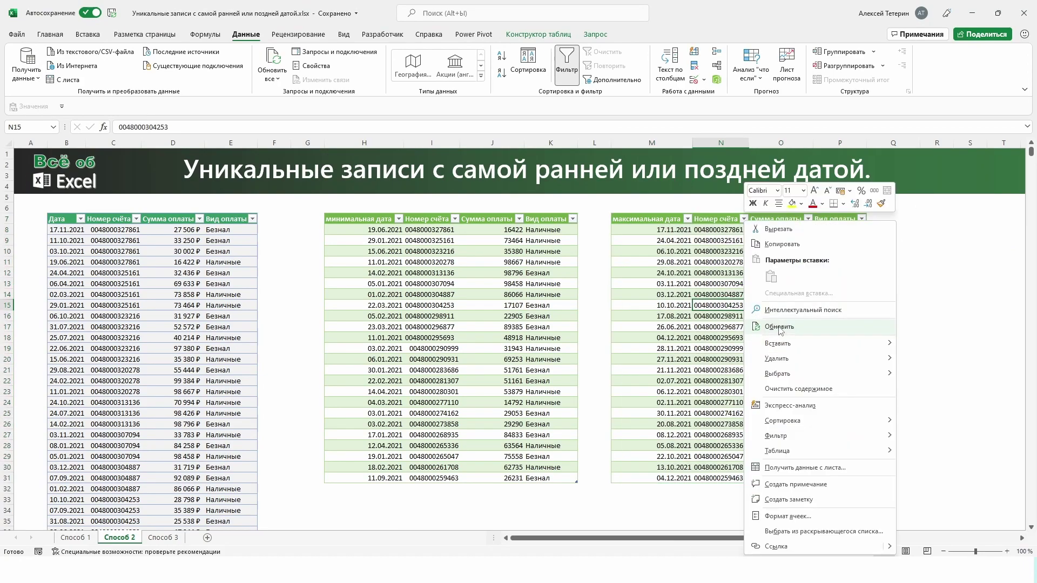
click(780, 327)
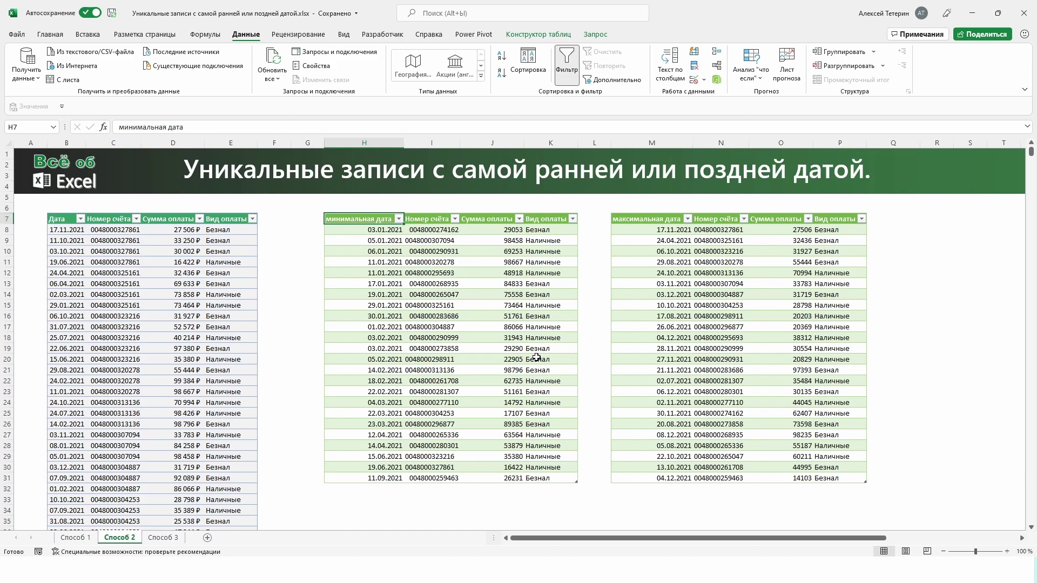
Step: Sort the минимальная дата table newest first
click(530, 358)
click(379, 219)
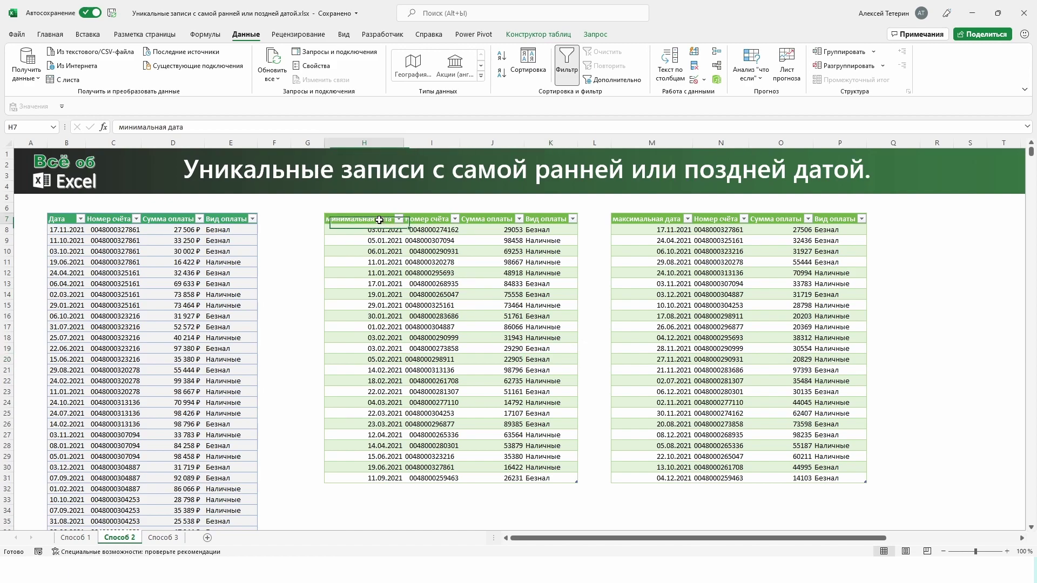
click(502, 72)
Step: Sort the максимальная дата table oldest first and copy the first account number
click(703, 312)
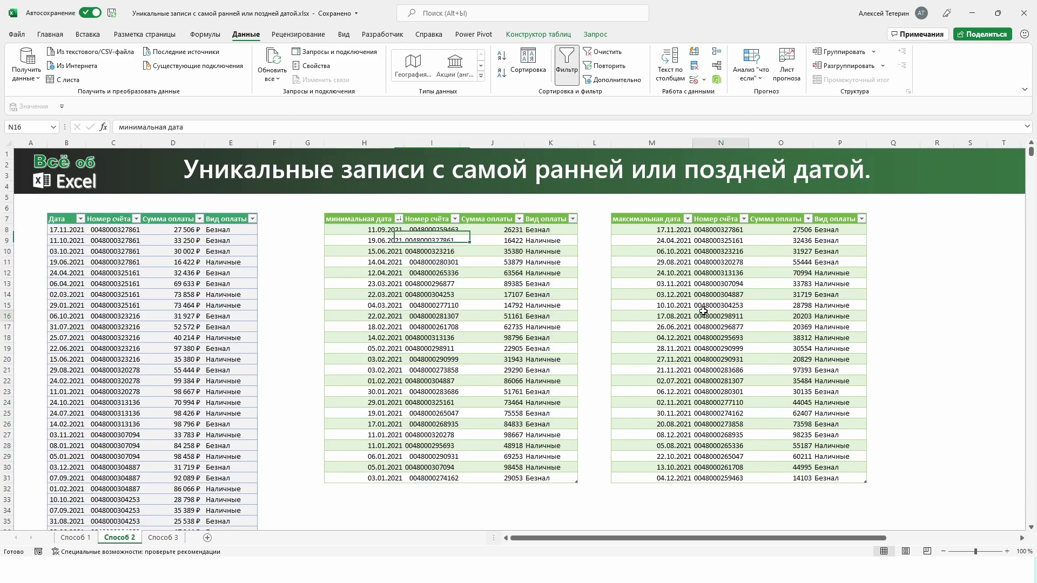
click(650, 218)
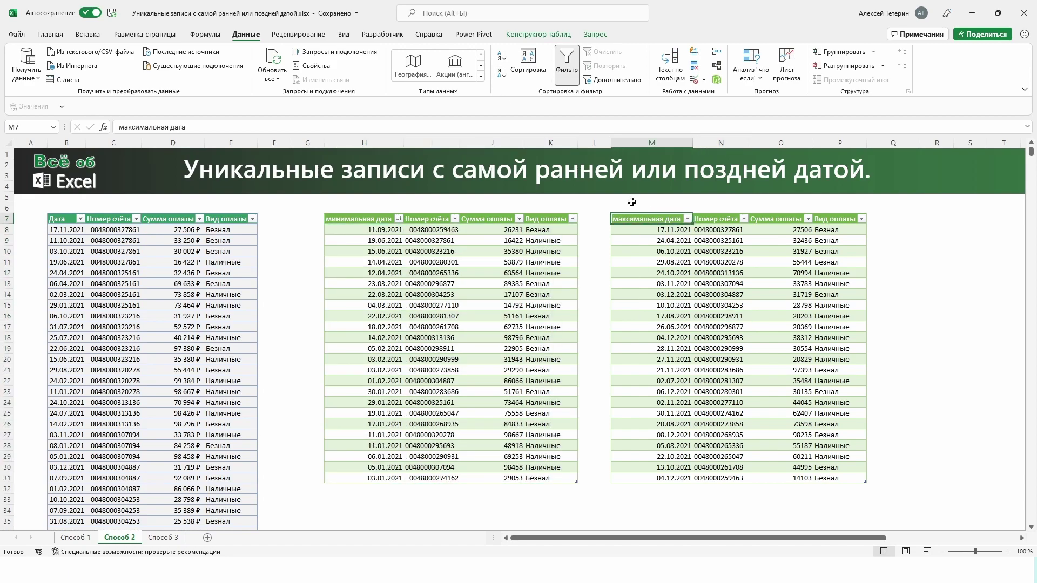
click(502, 58)
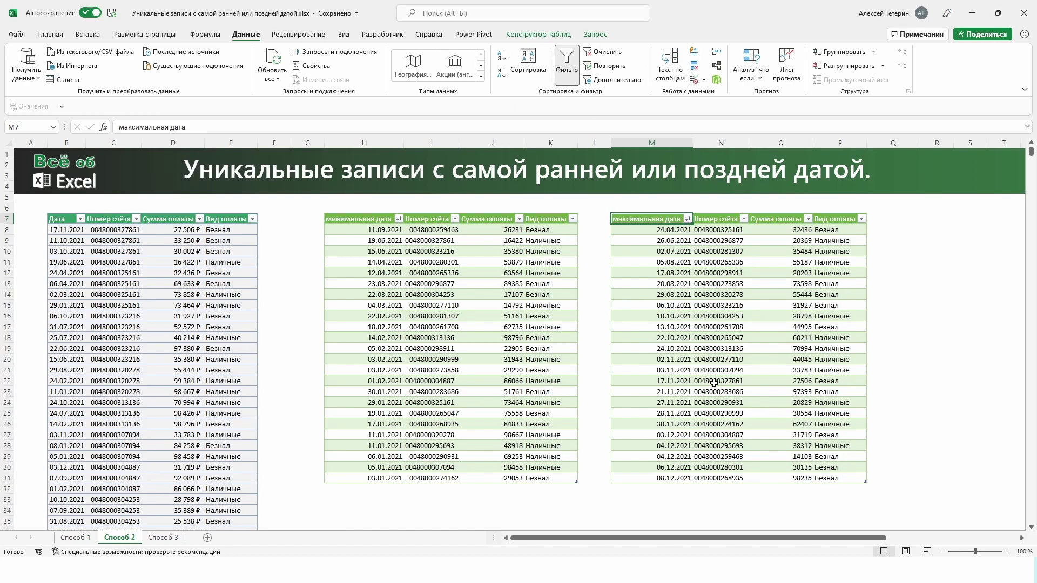
click(426, 231)
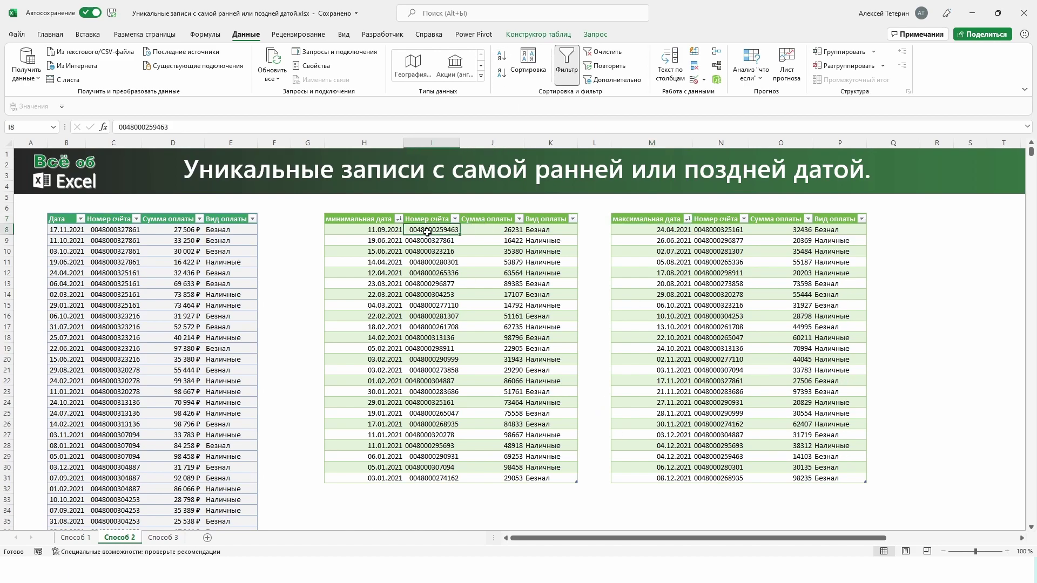
key(ctrl+c)
Step: Add a source-table row with the copied account, dated 10.09.2021, filling its amount and payment type
key(Left)
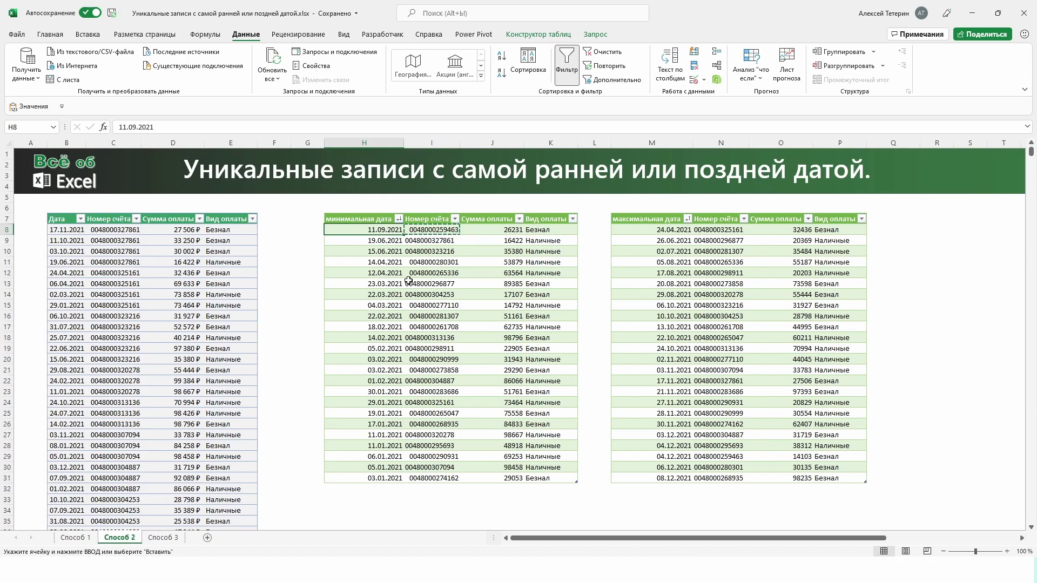
scroll(435, 366, down, 8)
scroll(435, 366, down, 4)
scroll(435, 365, down, 6)
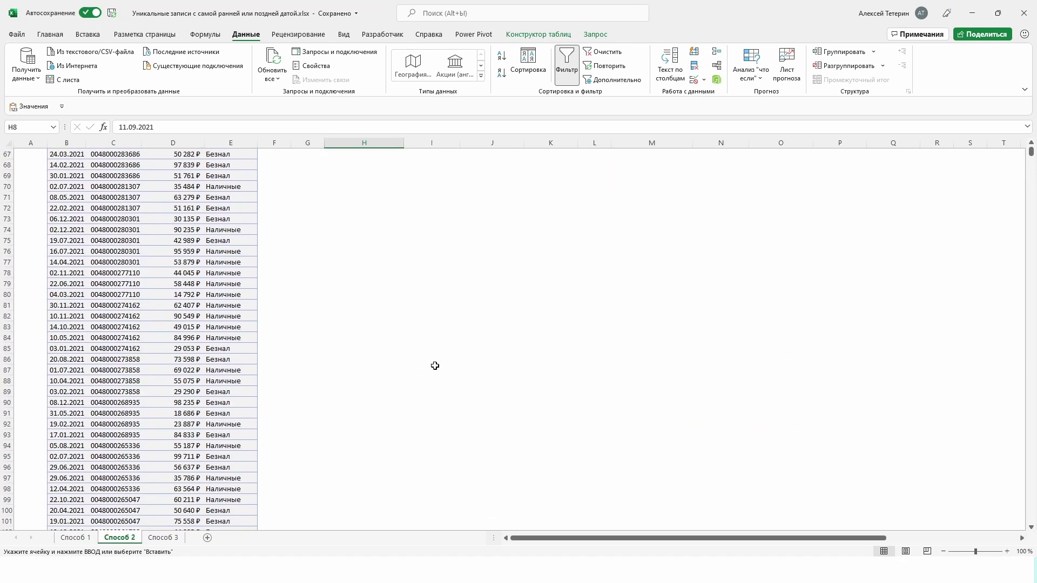
scroll(435, 366, down, 9)
scroll(435, 365, down, 5)
click(124, 283)
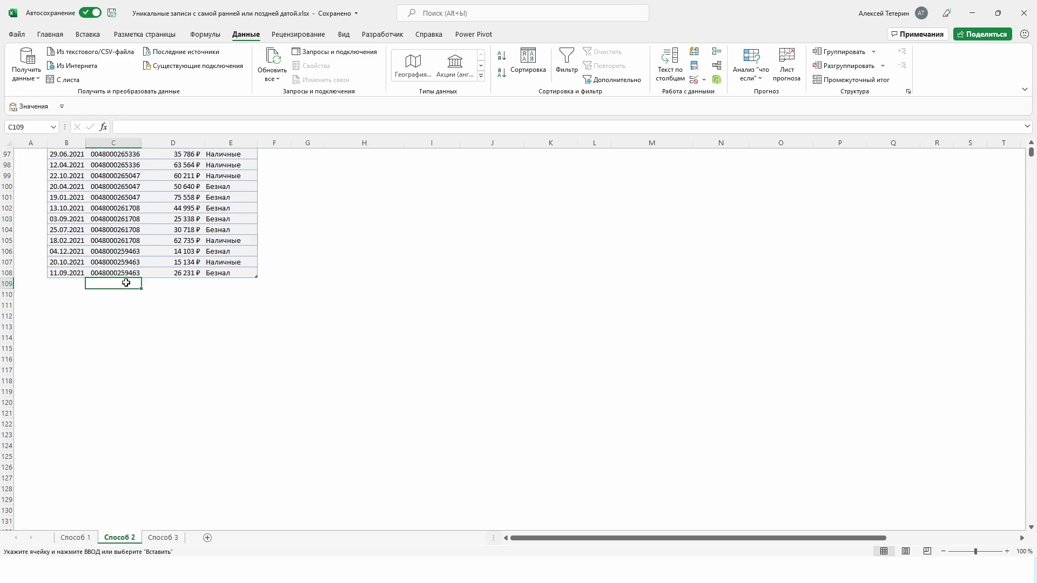
key(ctrl+v)
click(65, 279)
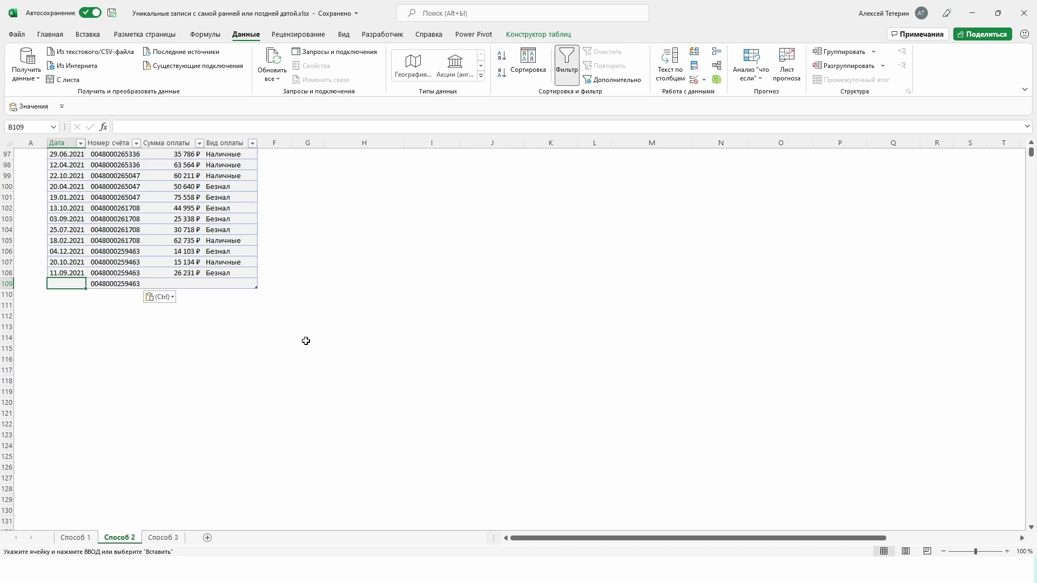
text(10/09/)
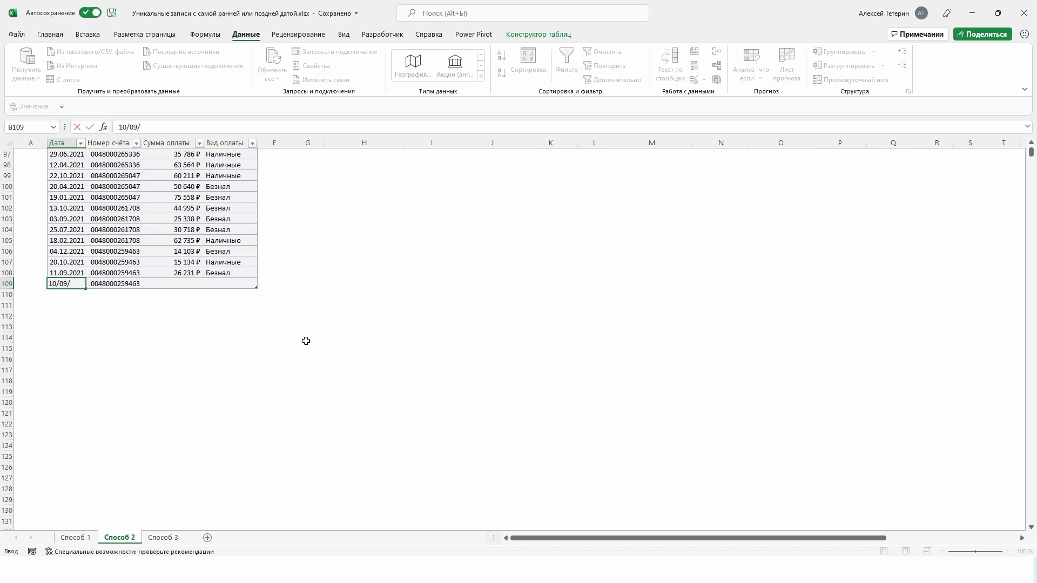
text(2021)
key(Return)
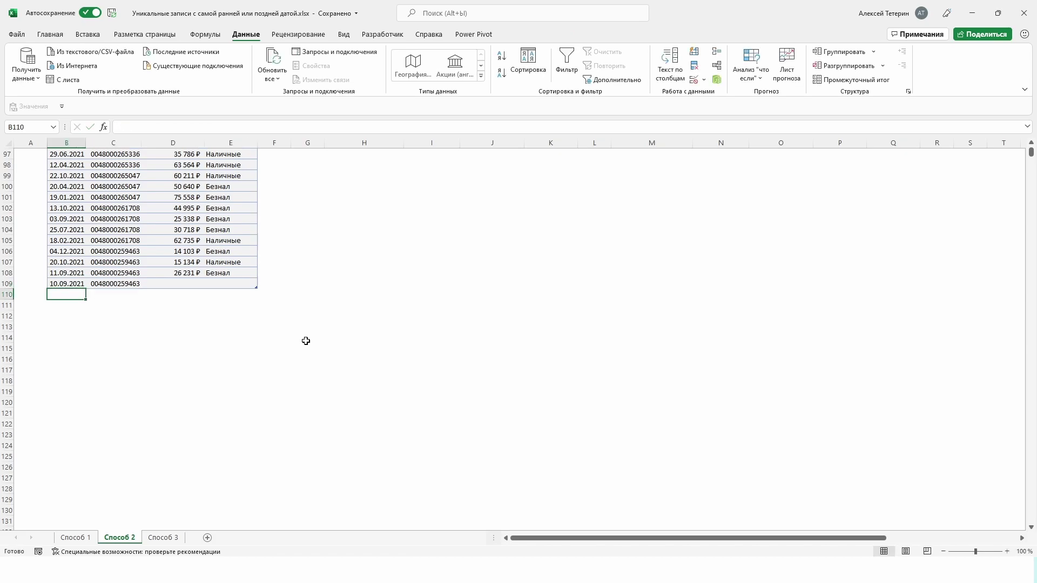
mouse_move(174, 273)
mouse_down()
mouse_move(245, 273)
mouse_move(258, 287)
mouse_up()
click(397, 339)
Step: Copy the account number from the first row of the latest-date table
scroll(497, 386, up, 5)
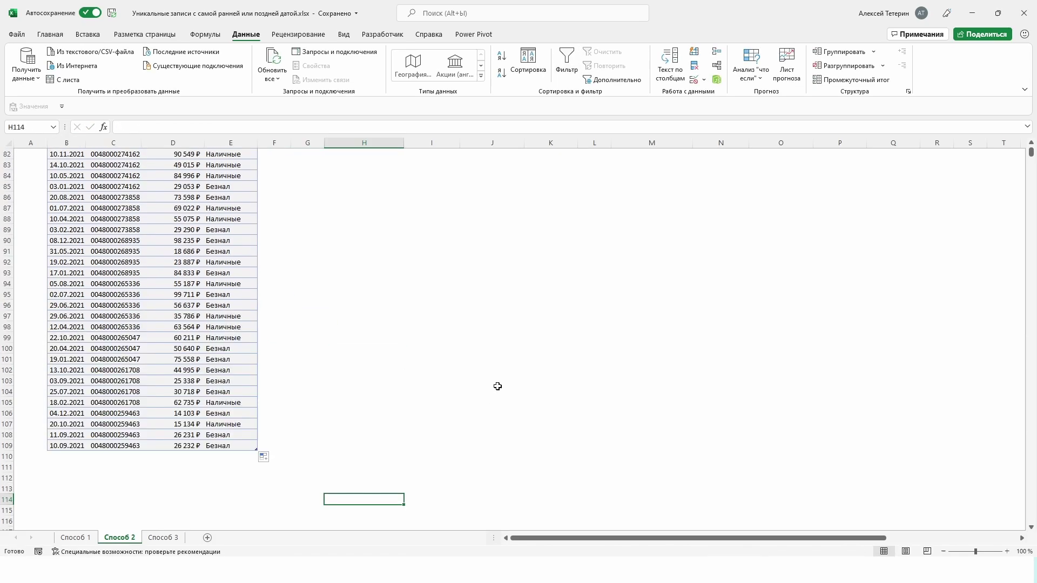
scroll(497, 386, up, 9)
scroll(497, 386, up, 8)
drag(1032, 162, 1032, 147)
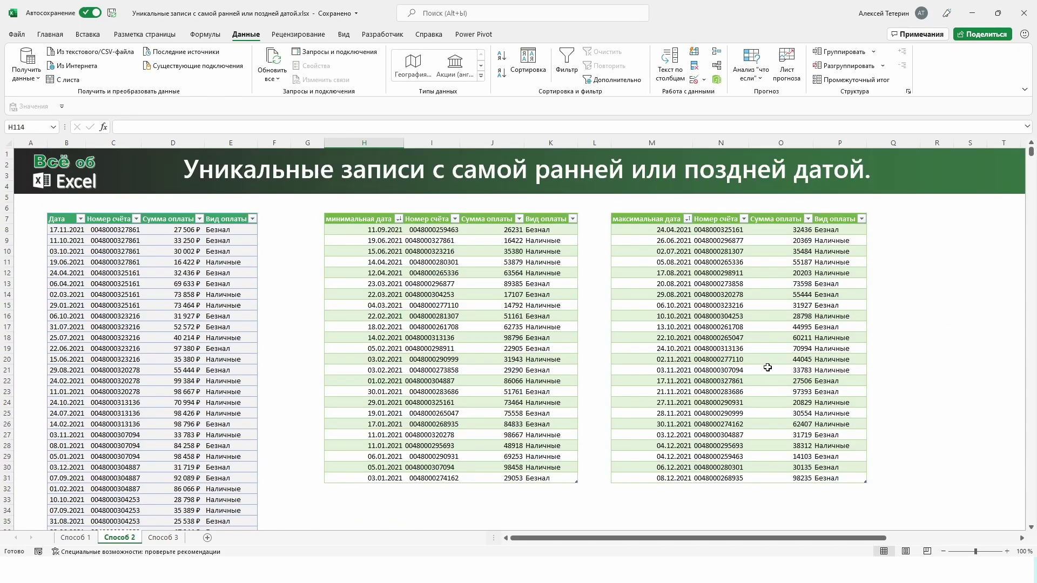
click(740, 232)
key(ctrl+c)
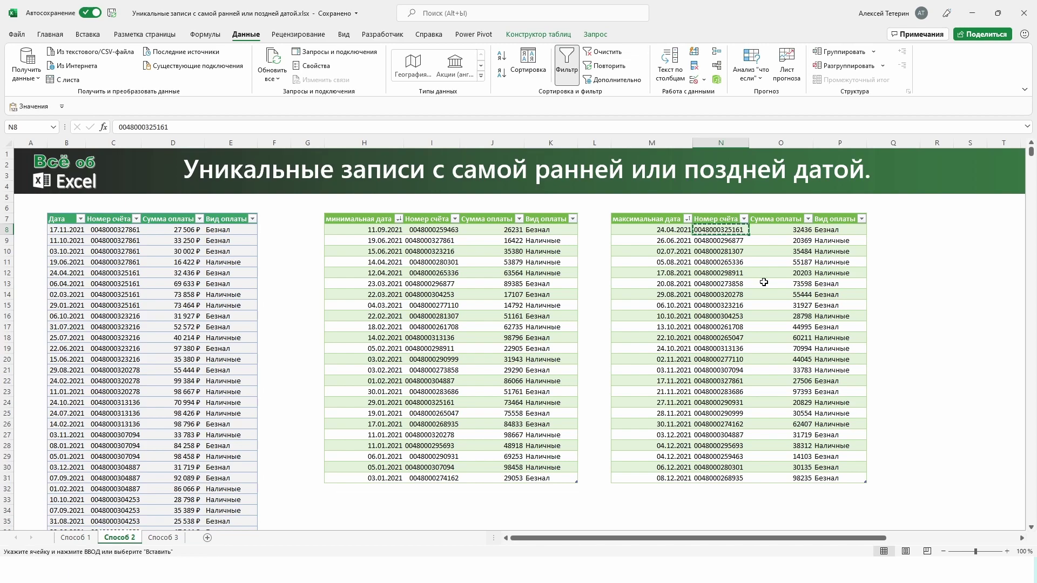
click(667, 230)
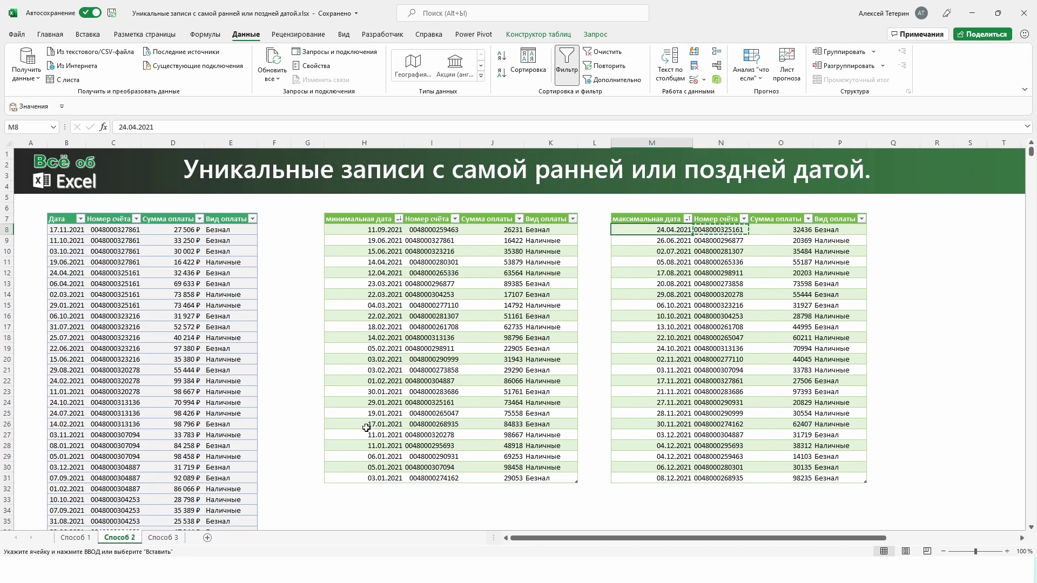
Step: Add a row 110 for that account dated 25.04.2021, with 26 233 ₽ and Безнал
scroll(352, 435, down, 5)
scroll(351, 436, down, 8)
scroll(351, 437, down, 7)
scroll(351, 436, down, 8)
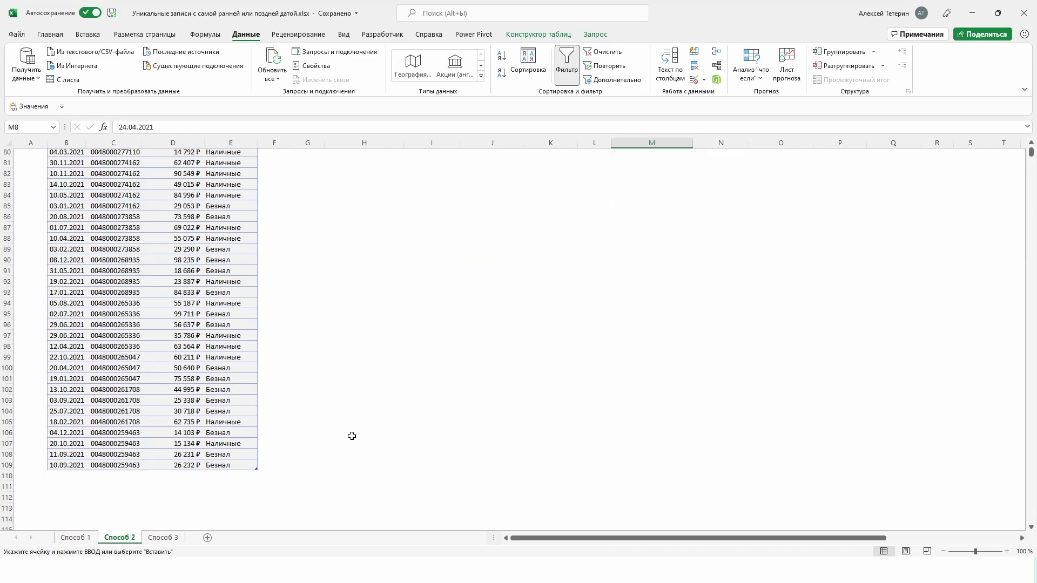
scroll(352, 435, down, 4)
click(123, 294)
key(ctrl+v)
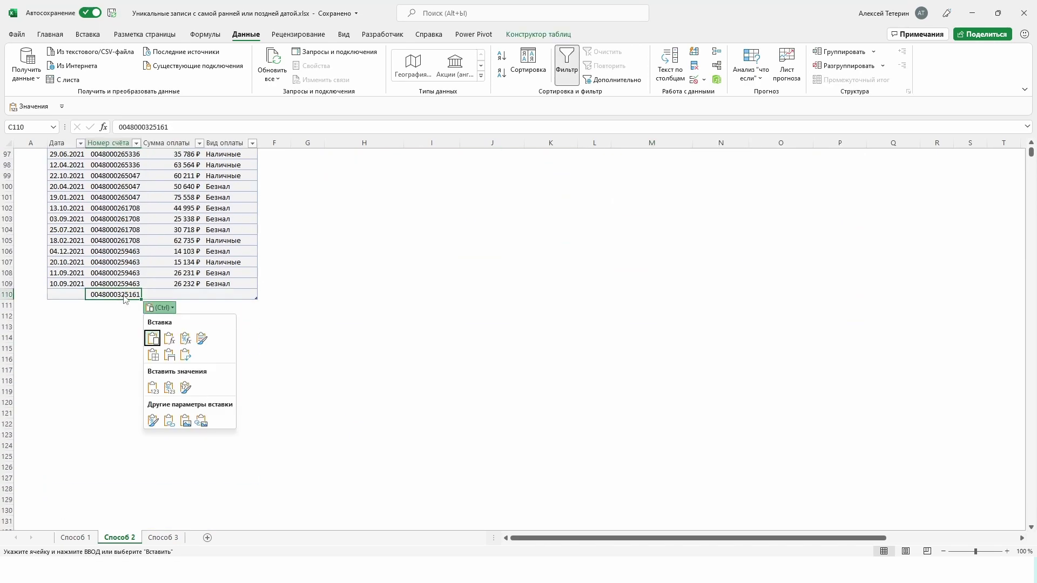
click(61, 295)
text(25)
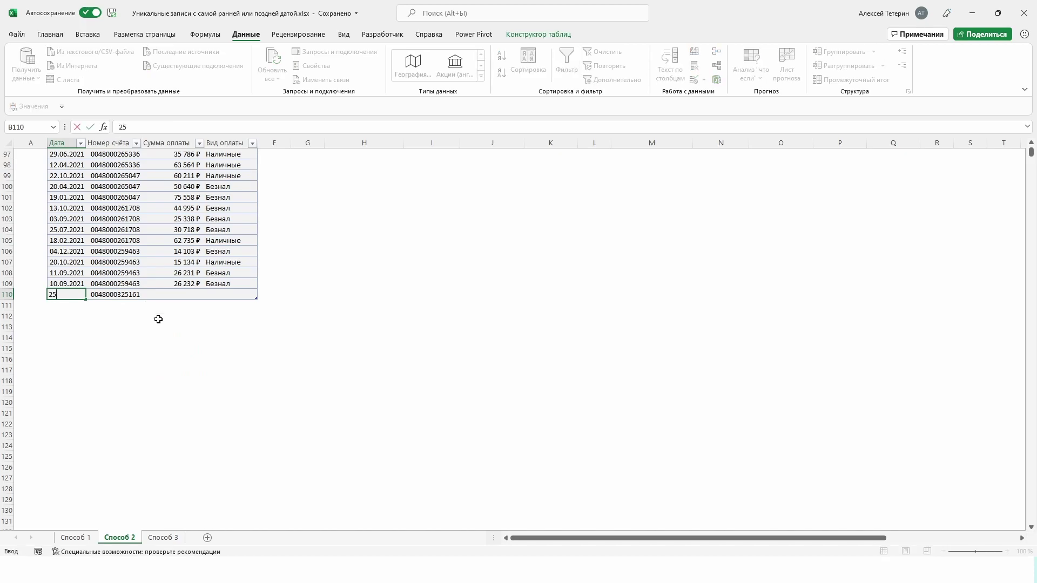
text(/04/21)
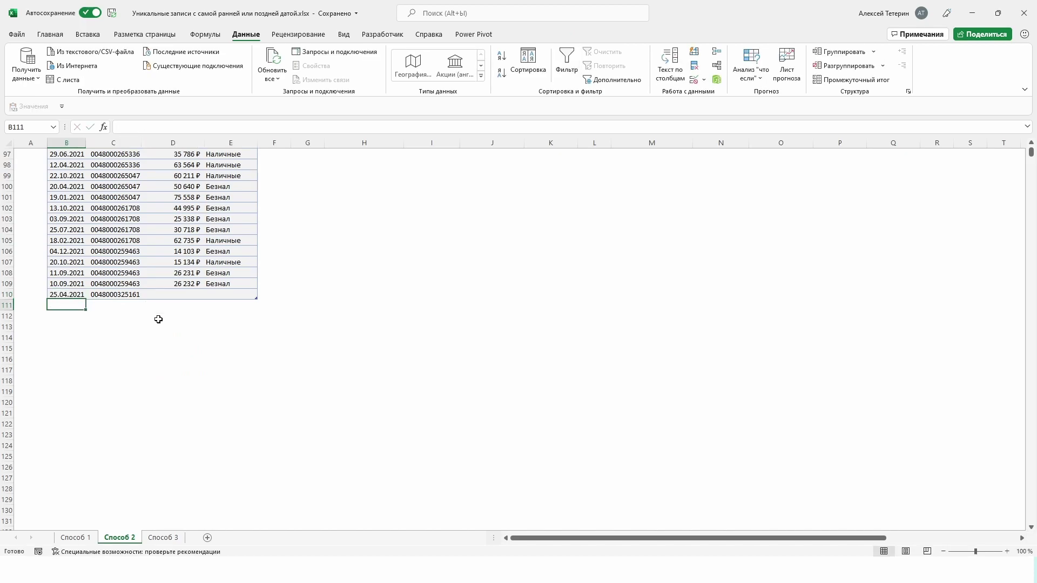
key(Return)
mouse_move(172, 284)
mouse_down()
mouse_move(242, 283)
mouse_move(257, 299)
mouse_up()
click(364, 295)
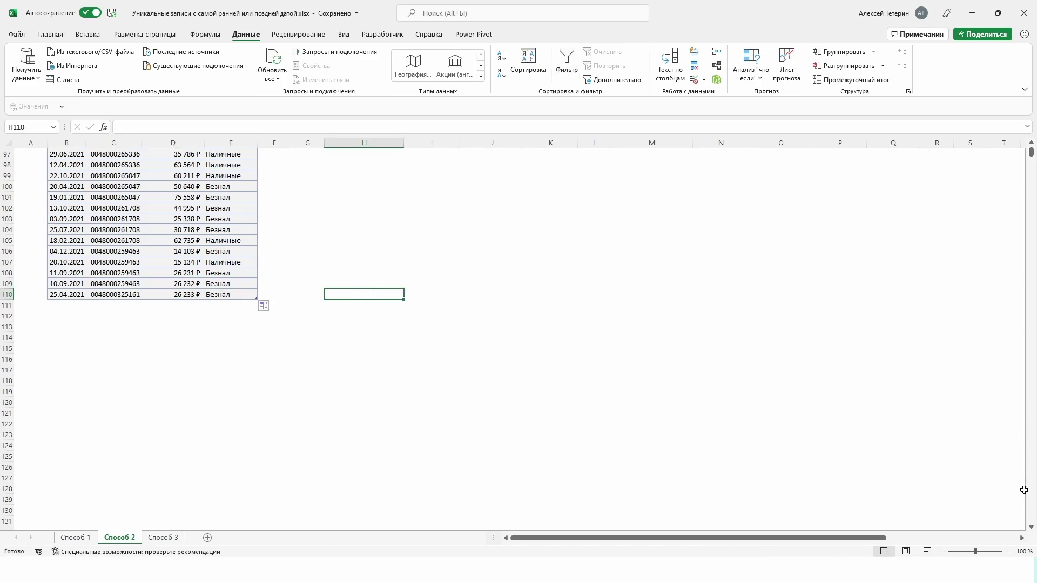
scroll(634, 335, up, 20)
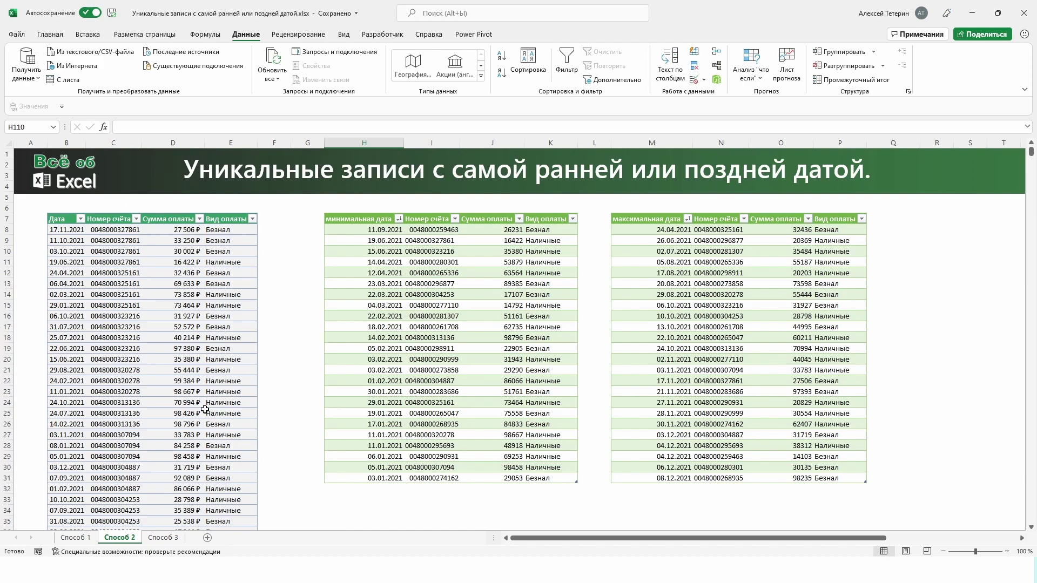
Step: Refresh all queries so both result tables pick up the new rows
click(465, 305)
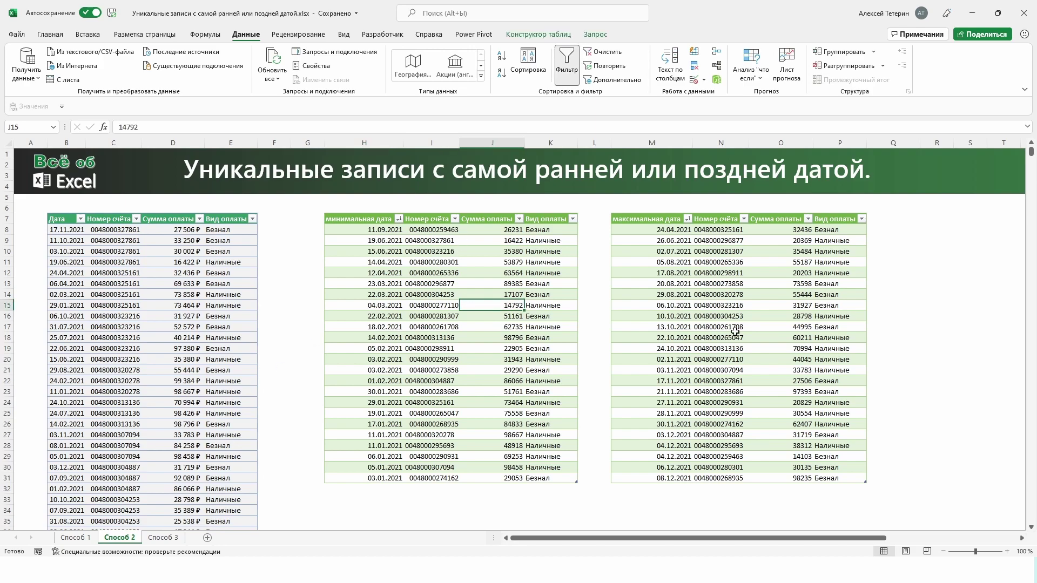
click(733, 328)
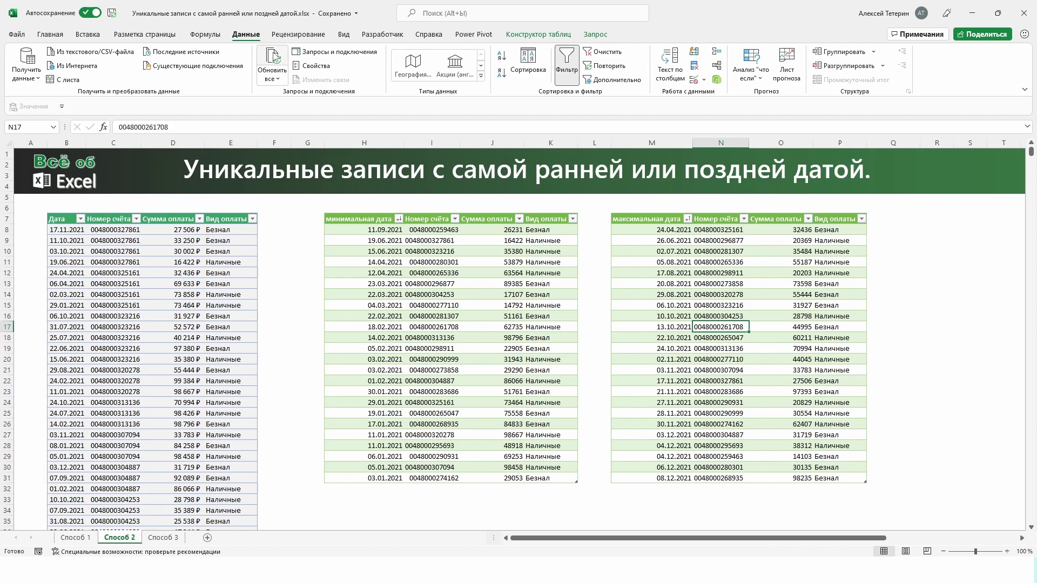
click(273, 56)
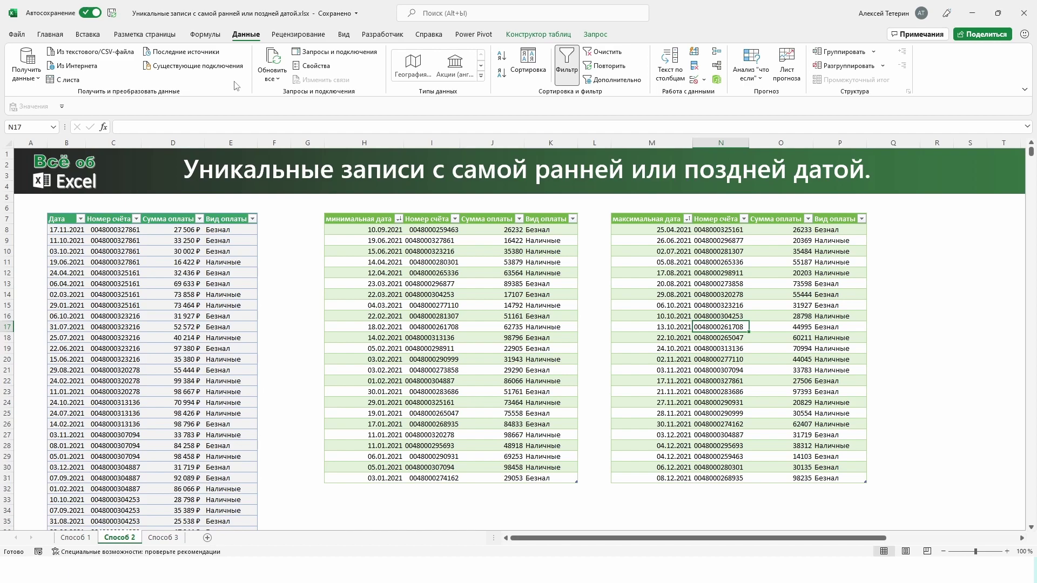
Step: Verify the first dates now read 10.09.2021 and 25.04.2021, then go to the Способ 3 sheet
click(432, 230)
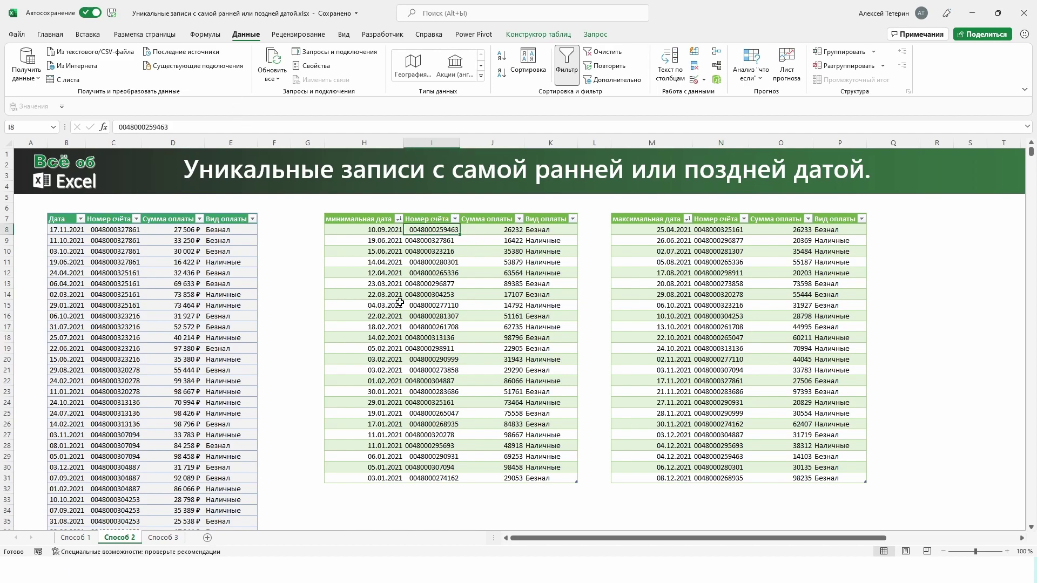
click(377, 231)
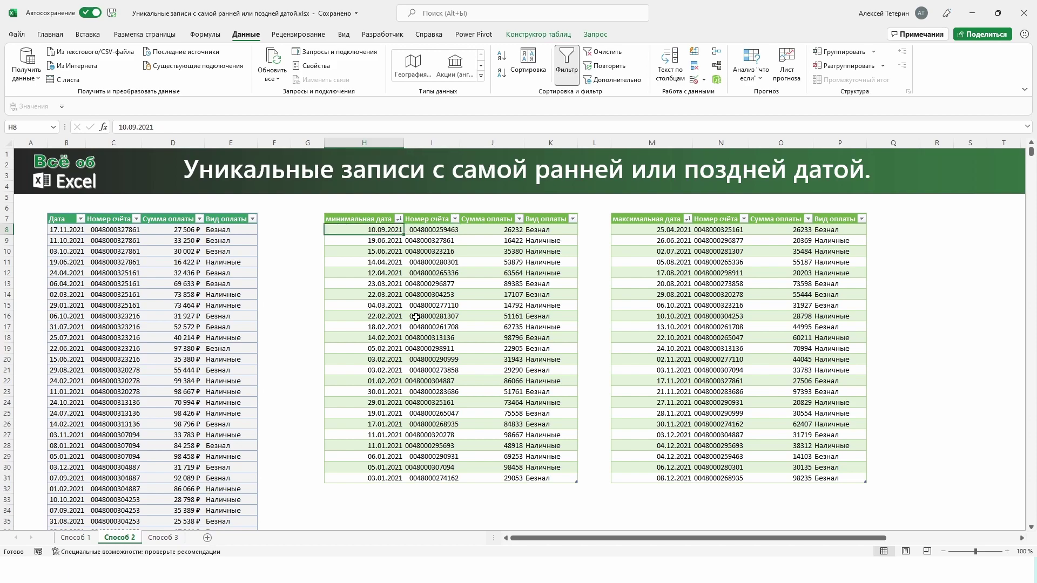
click(706, 228)
click(662, 229)
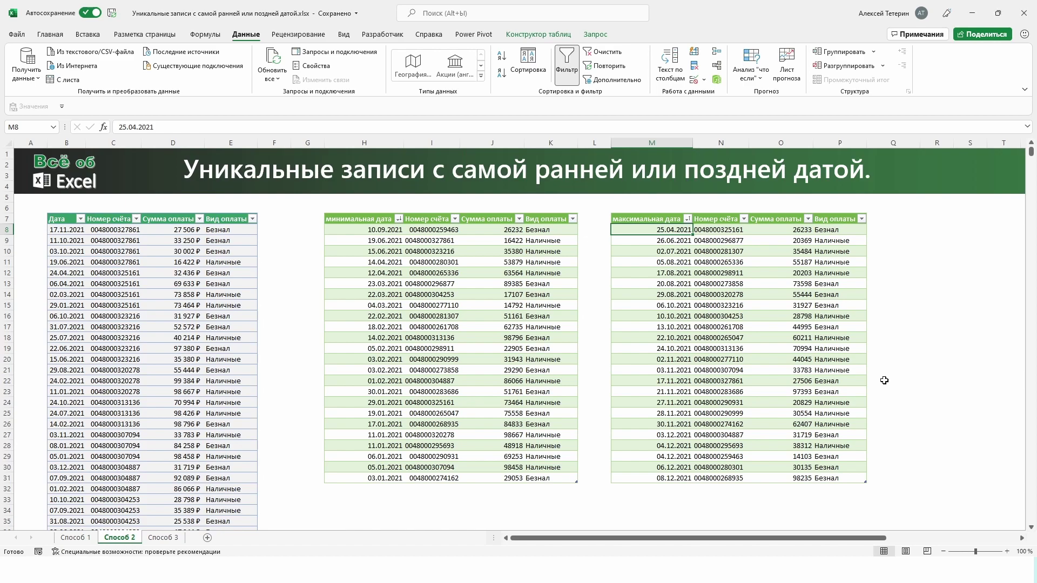
click(174, 538)
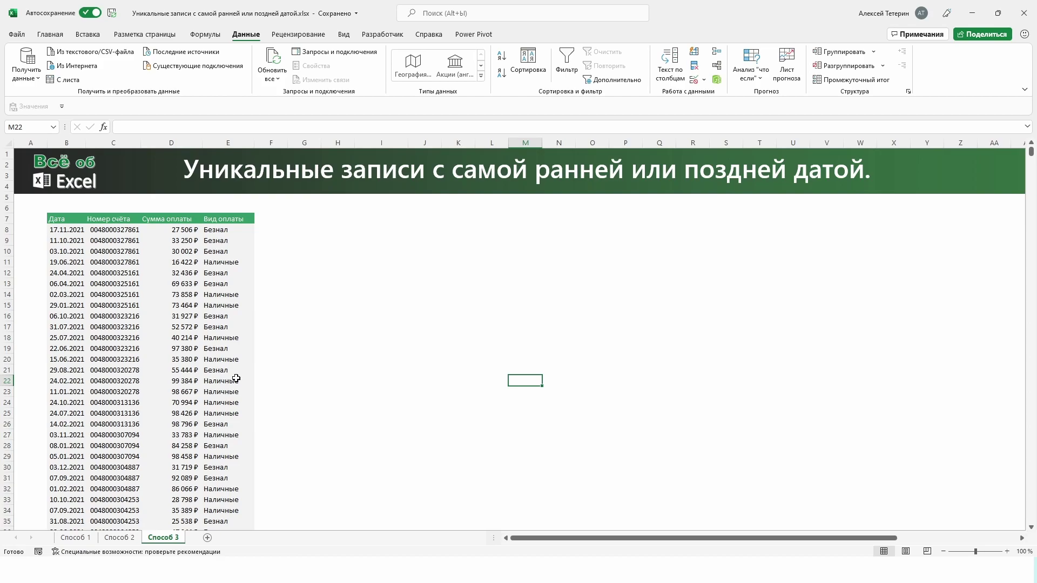
click(233, 390)
scroll(232, 390, down, 4)
scroll(232, 392, down, 3)
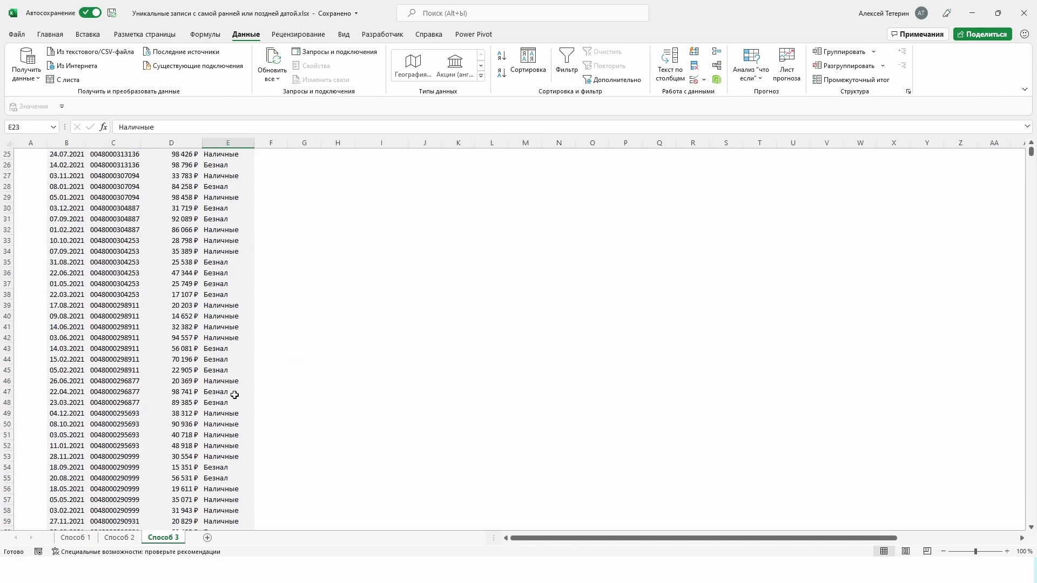
scroll(232, 392, up, 3)
scroll(235, 394, up, 4)
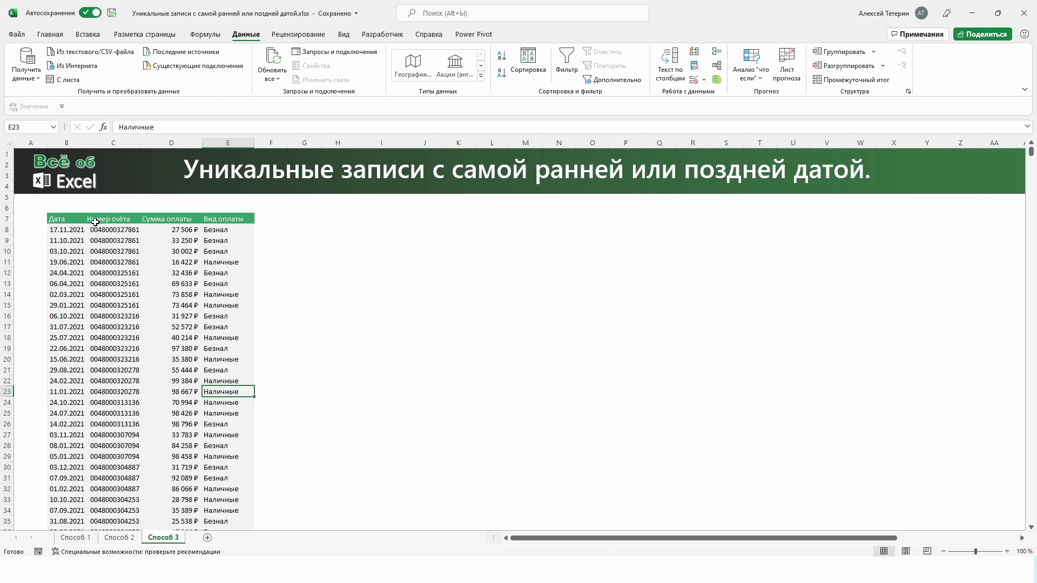
click(123, 229)
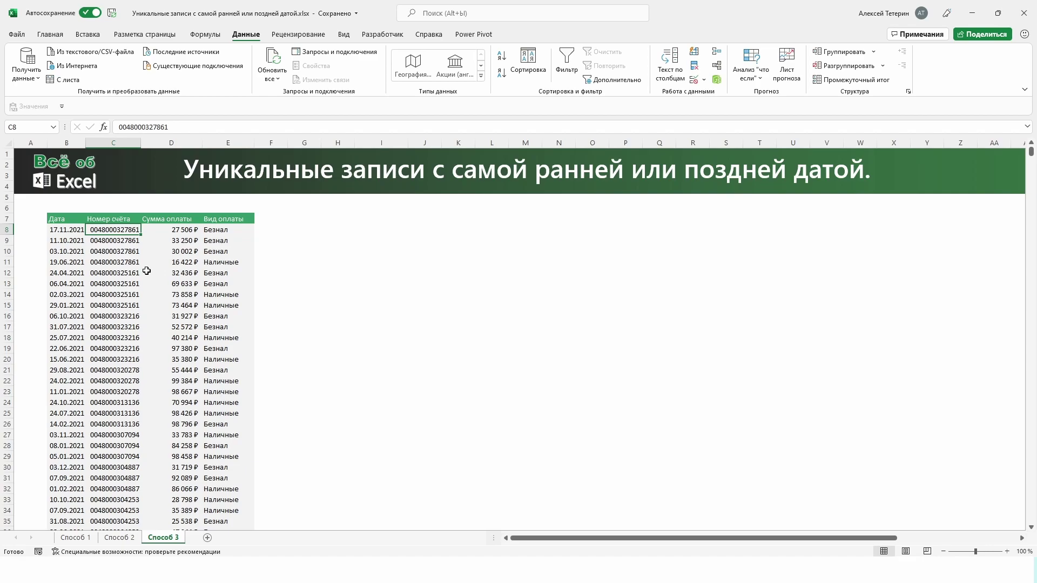
click(133, 249)
click(129, 239)
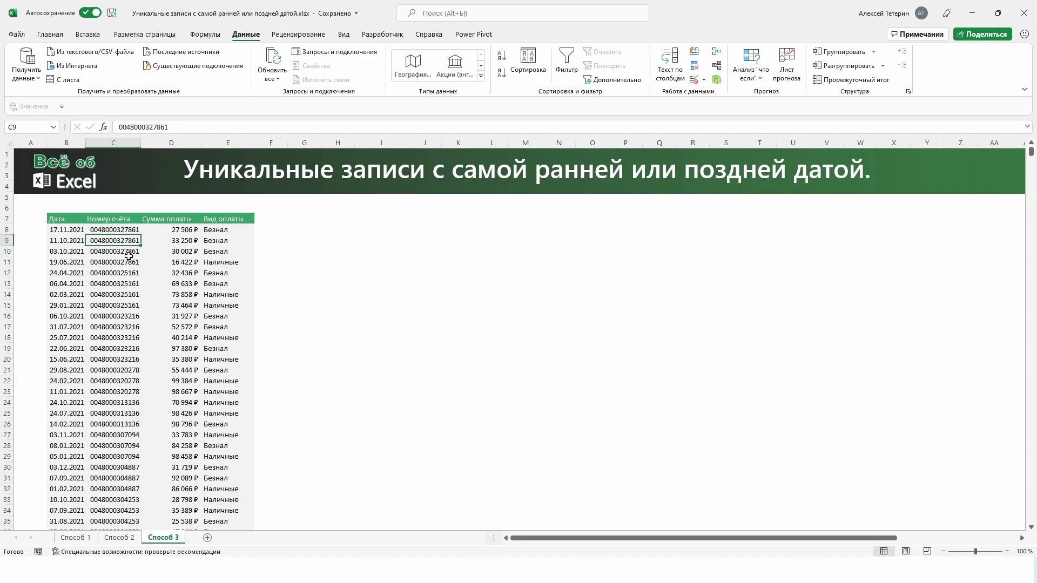
click(129, 253)
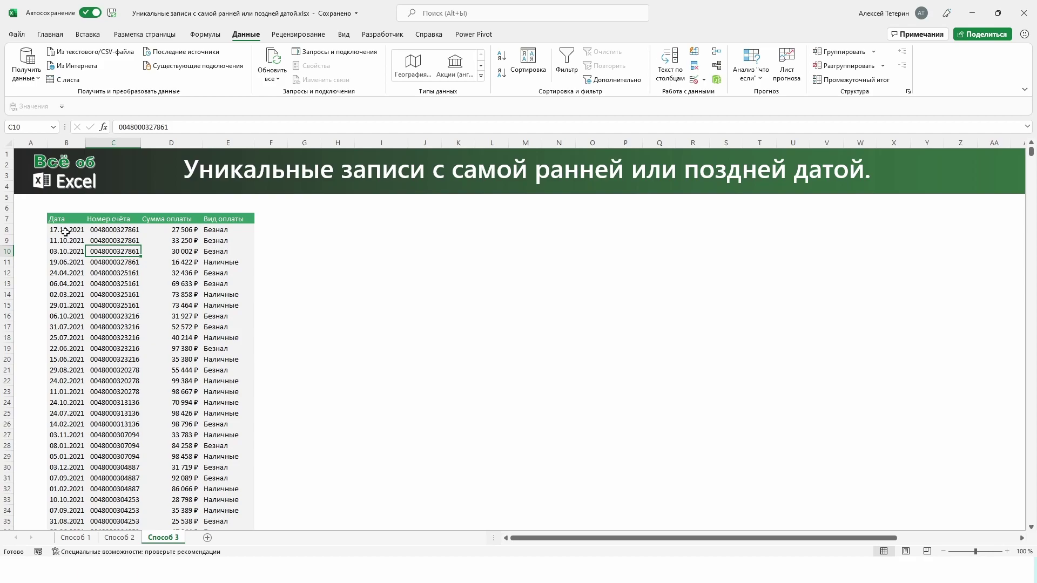
click(66, 232)
click(65, 251)
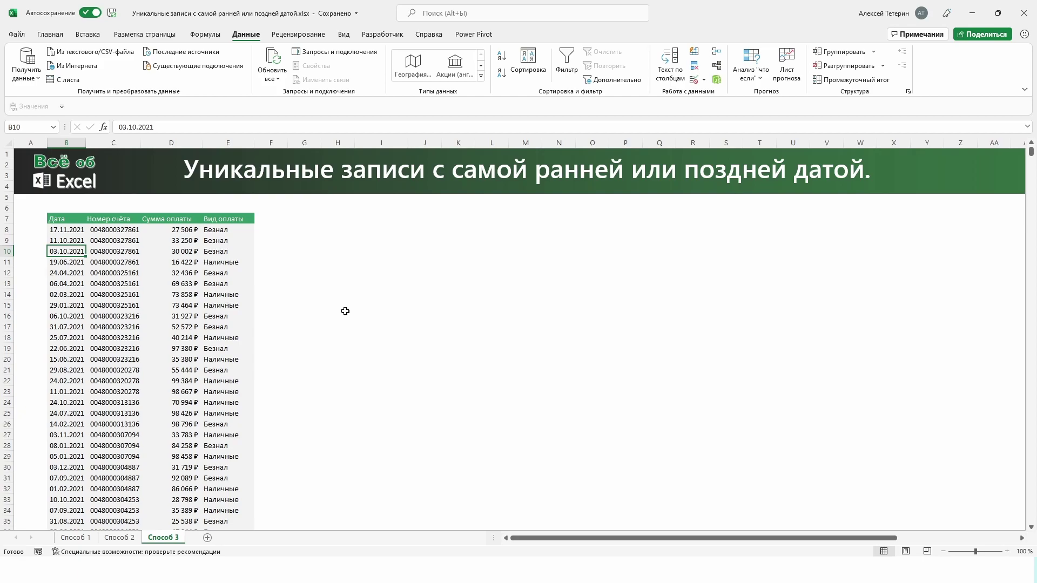
click(300, 227)
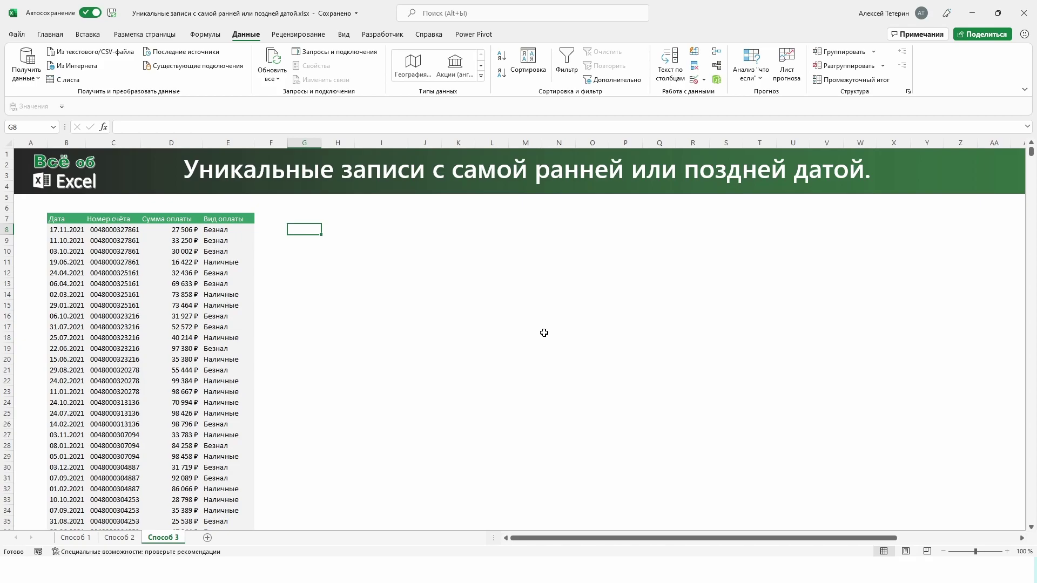
Step: In G8, start a МАКСЕСЛИ formula with the absolute date range $B$8:$B$108
text(=)
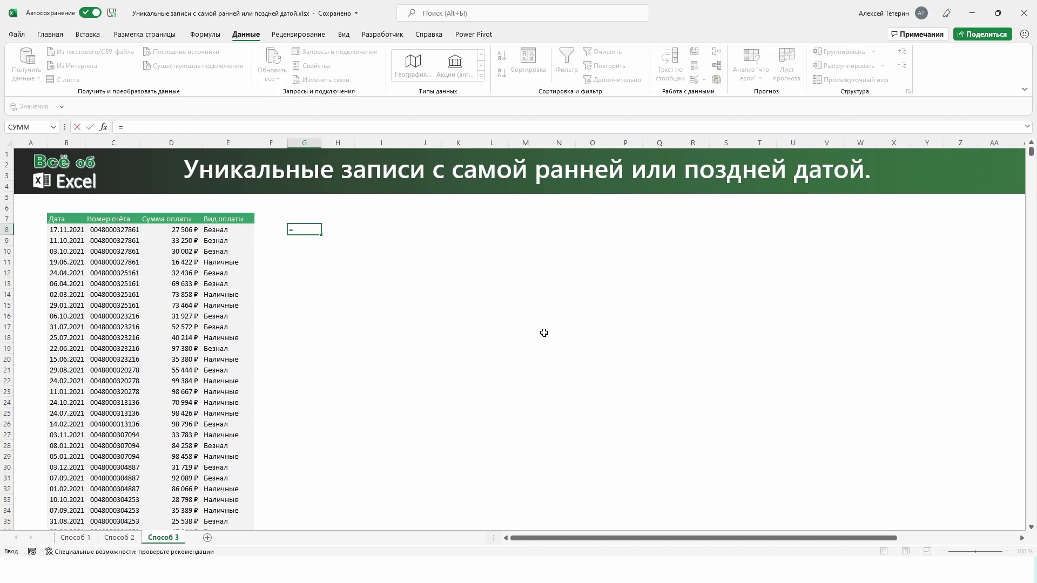
text(мак)
key(Down)
key(Down)
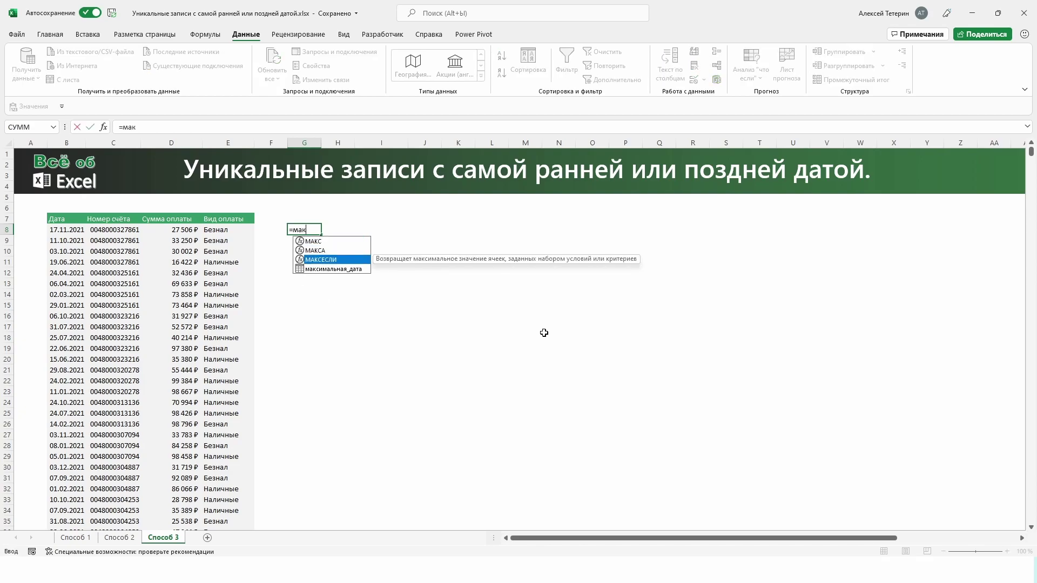
key(Tab)
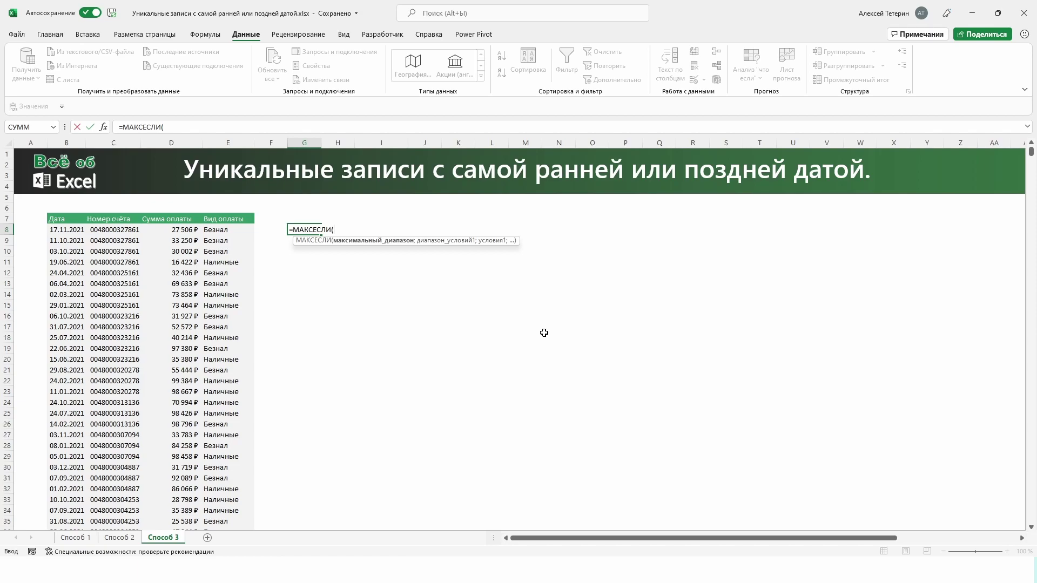
click(56, 231)
key(ctrl+shift+Down)
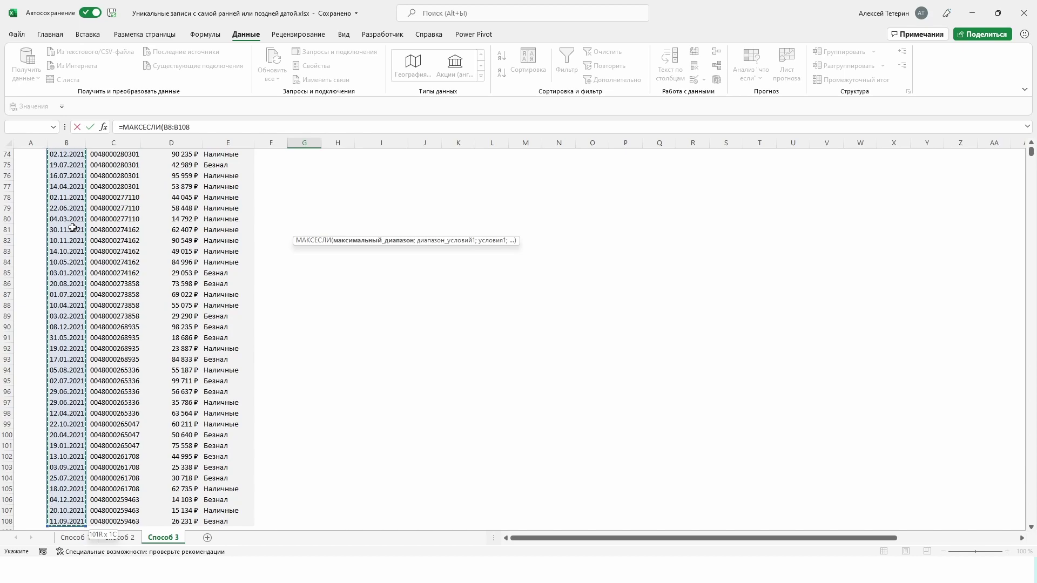
key(F4)
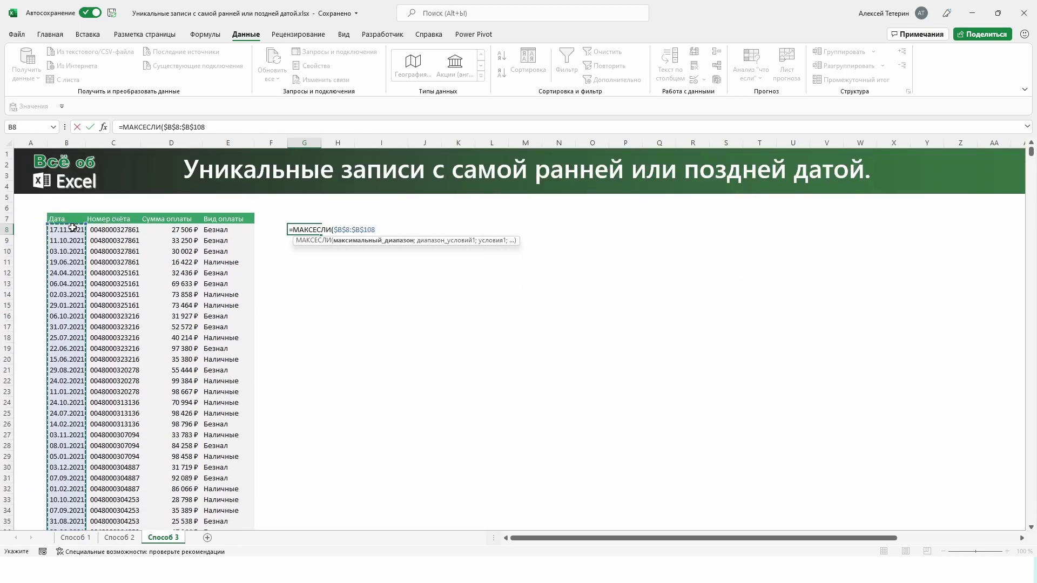
text(;)
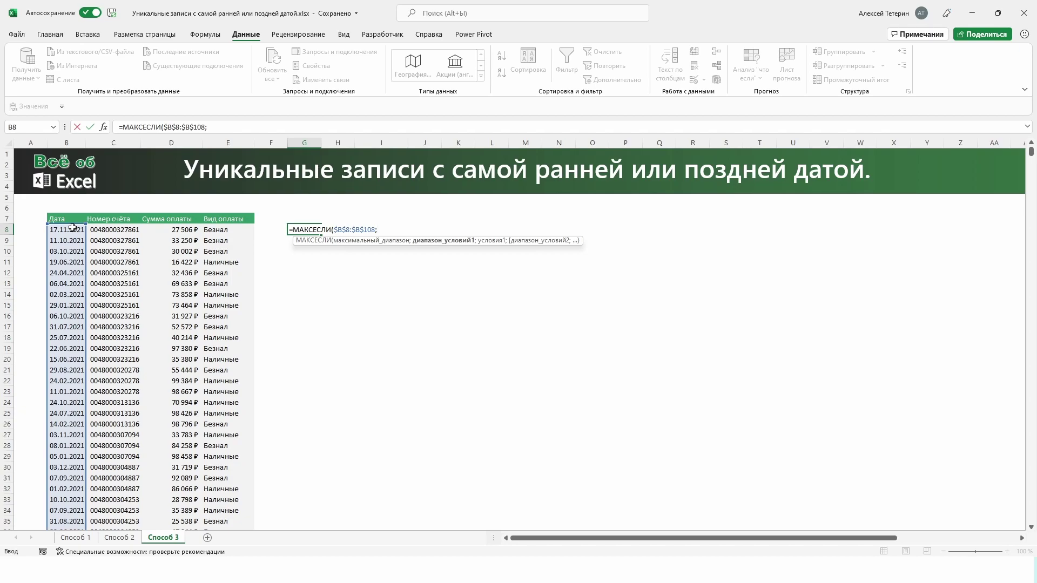
Step: Add the absolute account range $C$8:$C$108 and condition C8, and confirm the formula
click(108, 229)
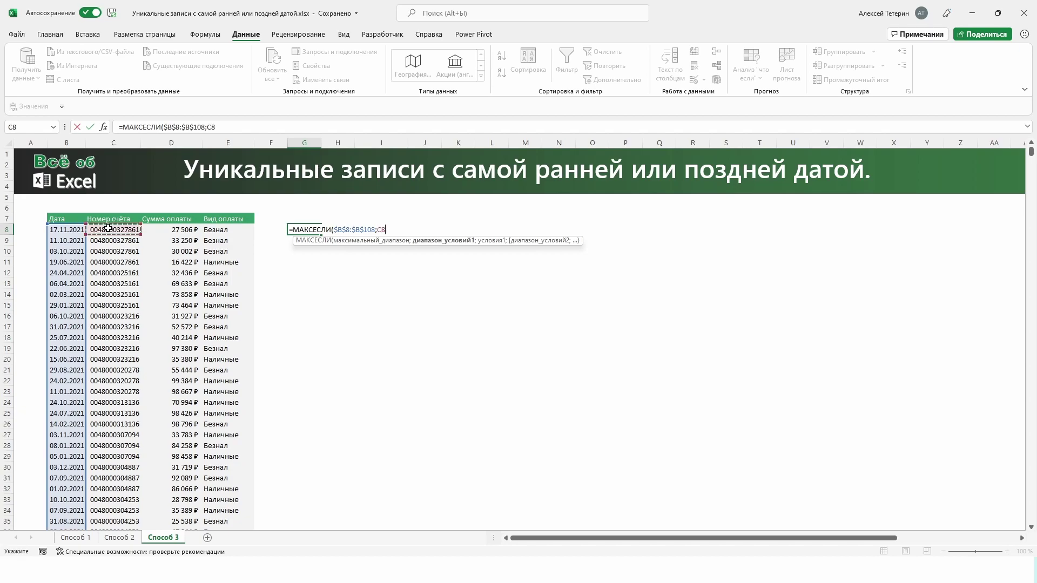
key(ctrl+shift+Down)
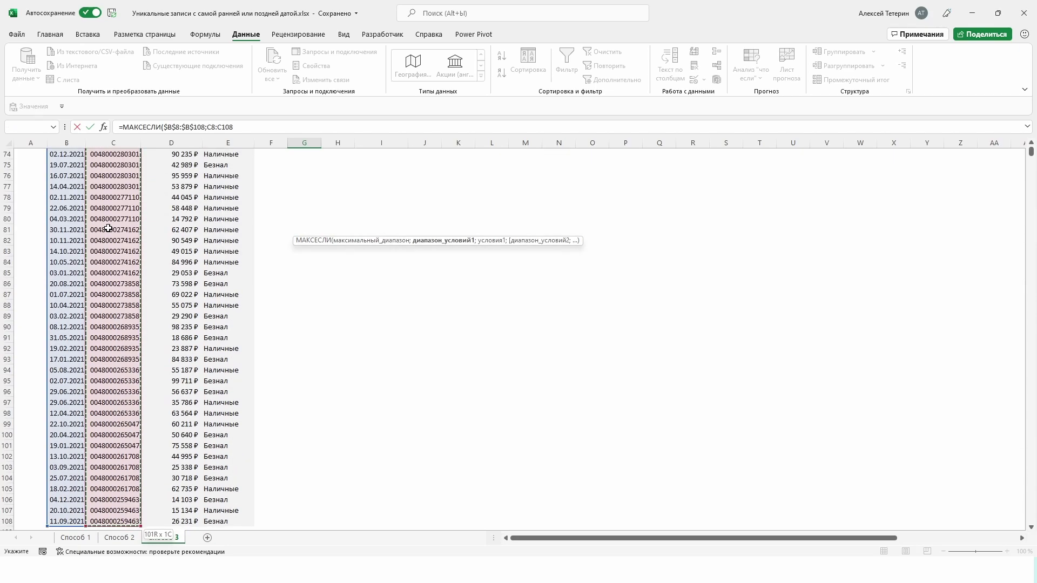
key(F4)
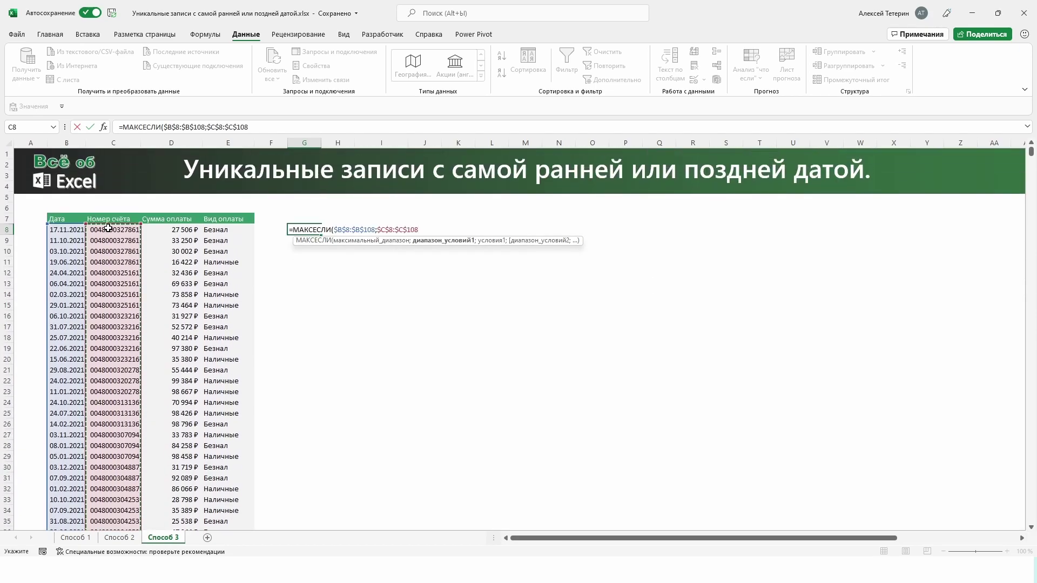
text(;)
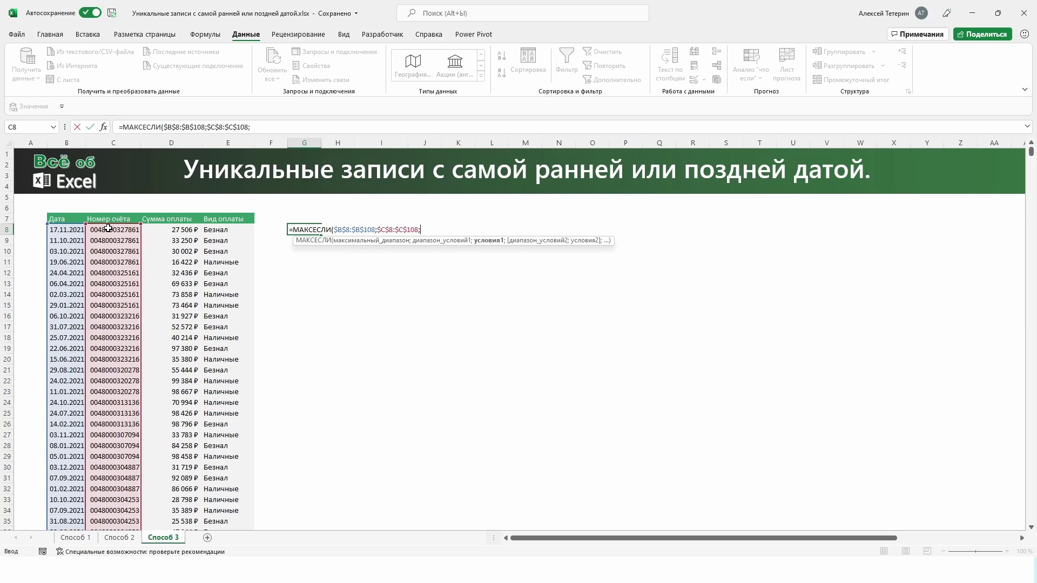
click(111, 229)
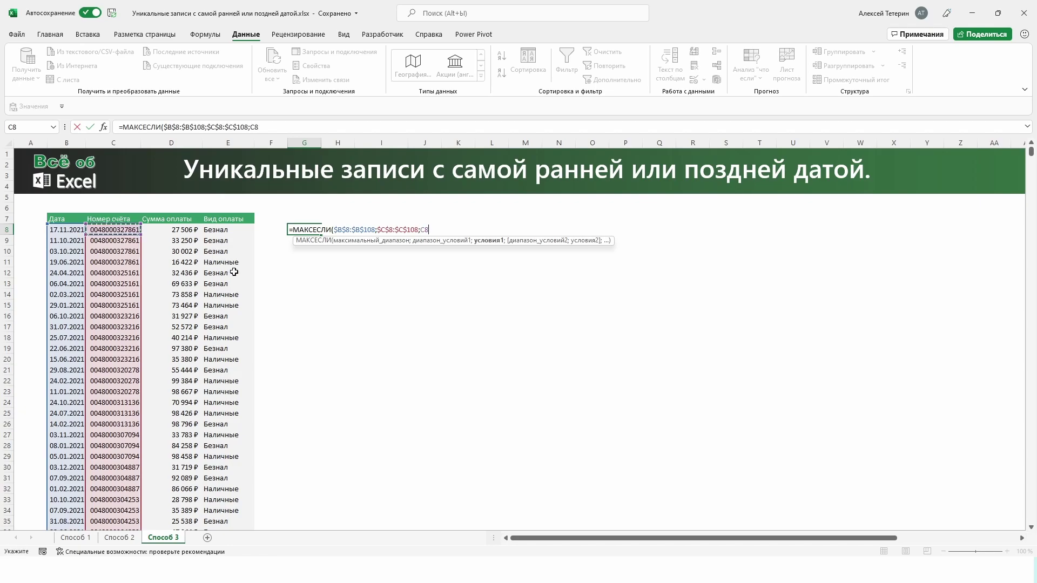
text())
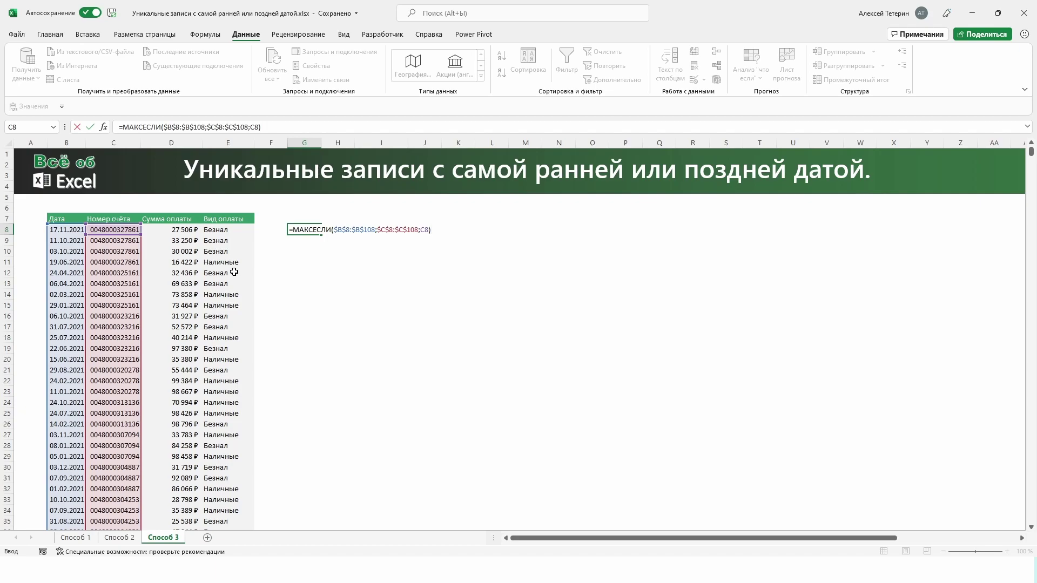
key(Return)
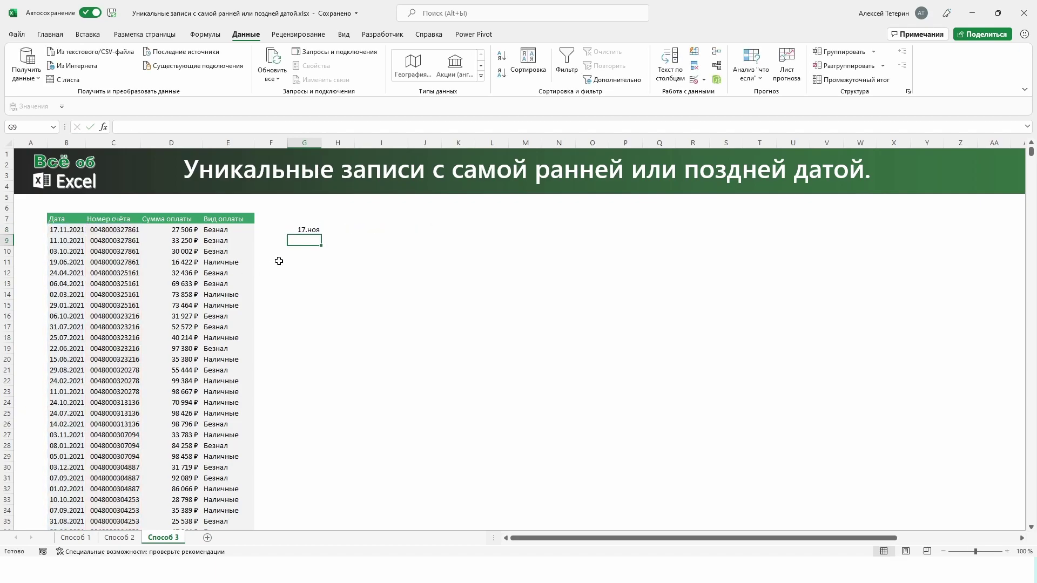
Step: Fill the latest-date formula from G8 down to G108
click(299, 231)
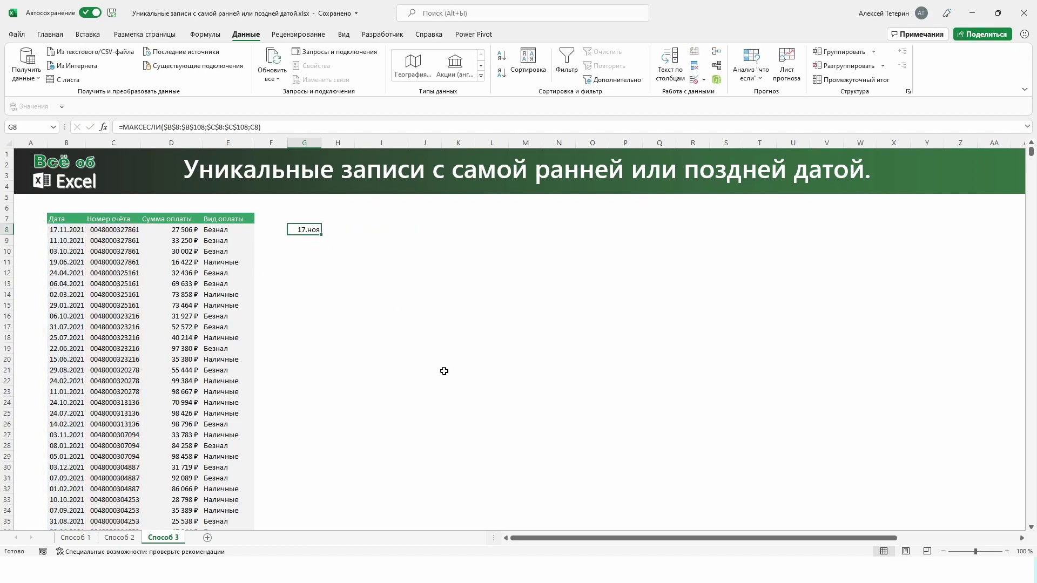
key(Left)
key(Left)
key(Left)
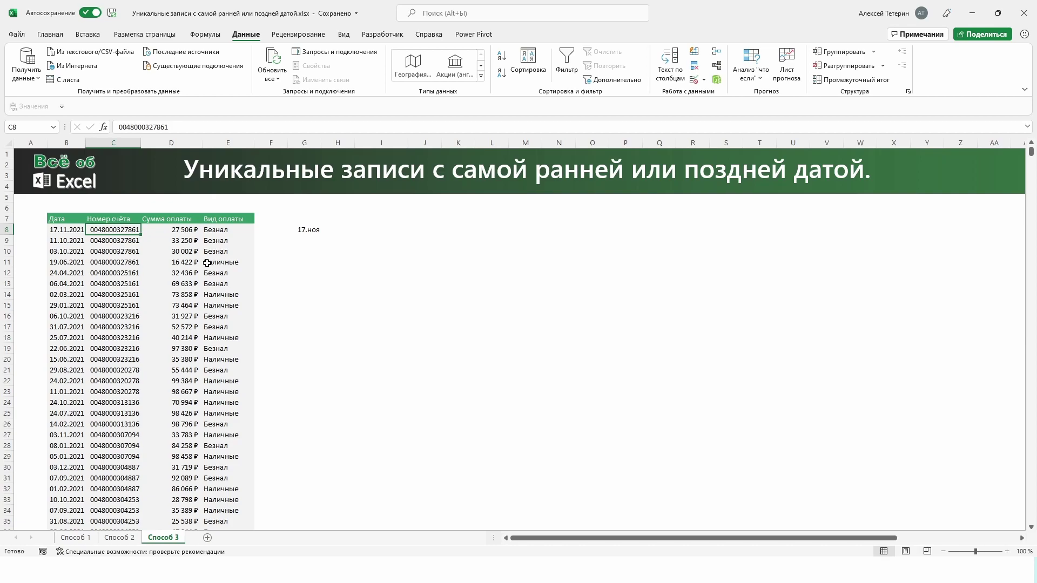
click(59, 232)
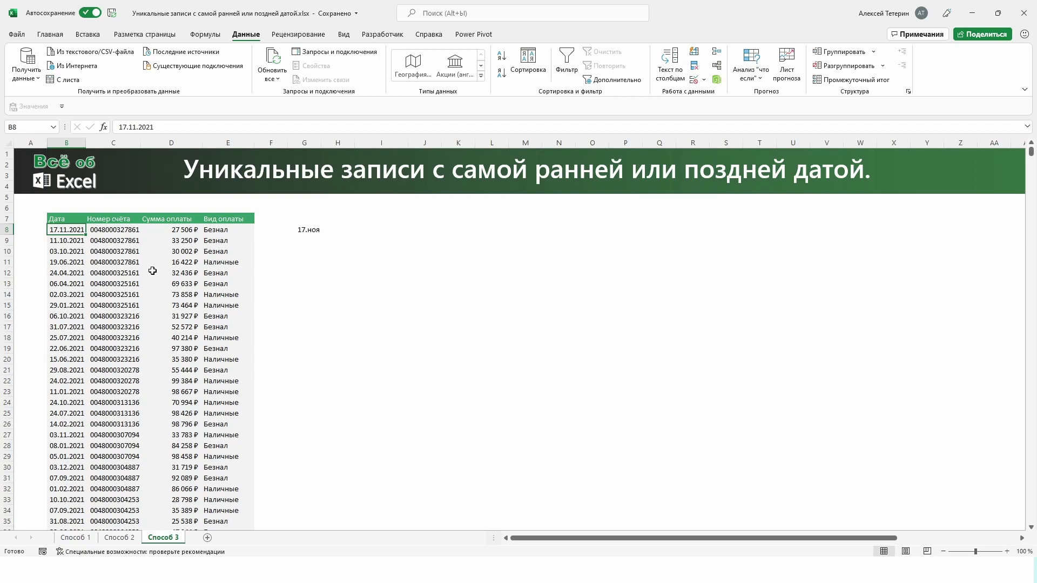
click(304, 230)
mouse_move(321, 235)
mouse_down()
mouse_move(319, 524)
mouse_move(336, 107)
mouse_move(323, 291)
mouse_up()
drag(1031, 155, 1033, 146)
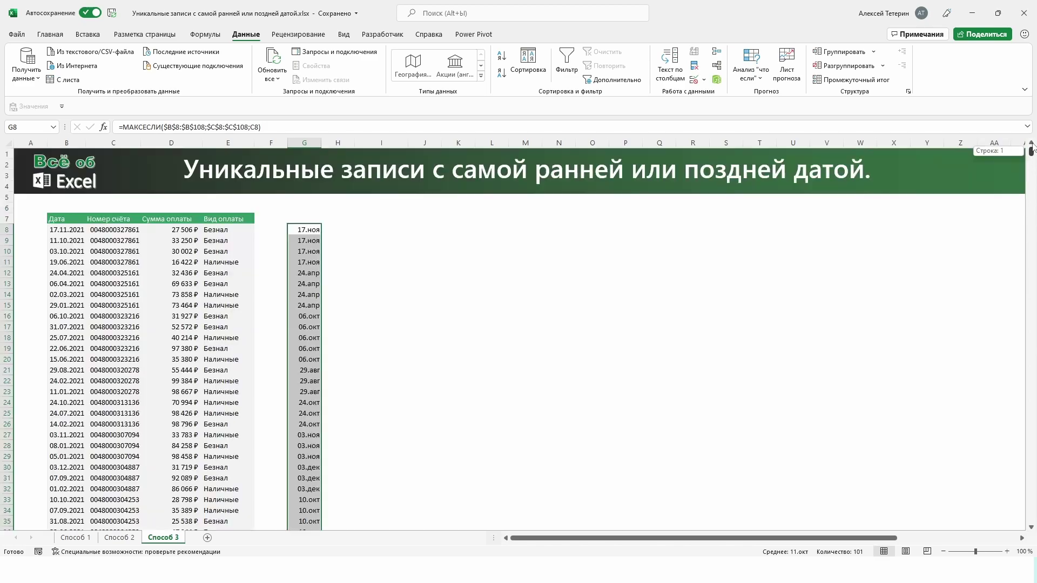
click(559, 338)
Step: Compare account numbers in column C against the copied latest dates in column G
click(318, 230)
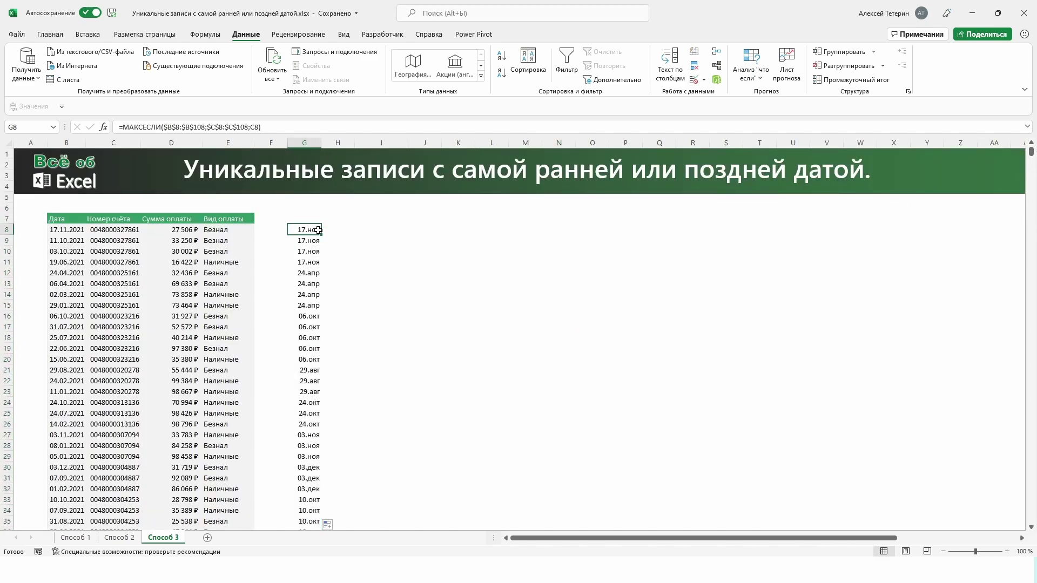
click(113, 230)
click(114, 240)
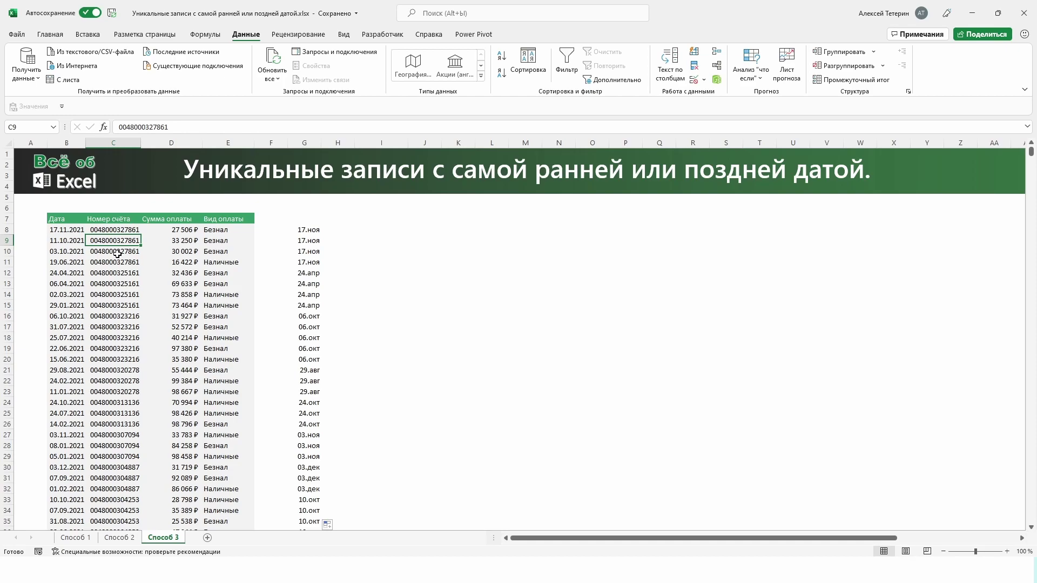
click(117, 252)
click(117, 263)
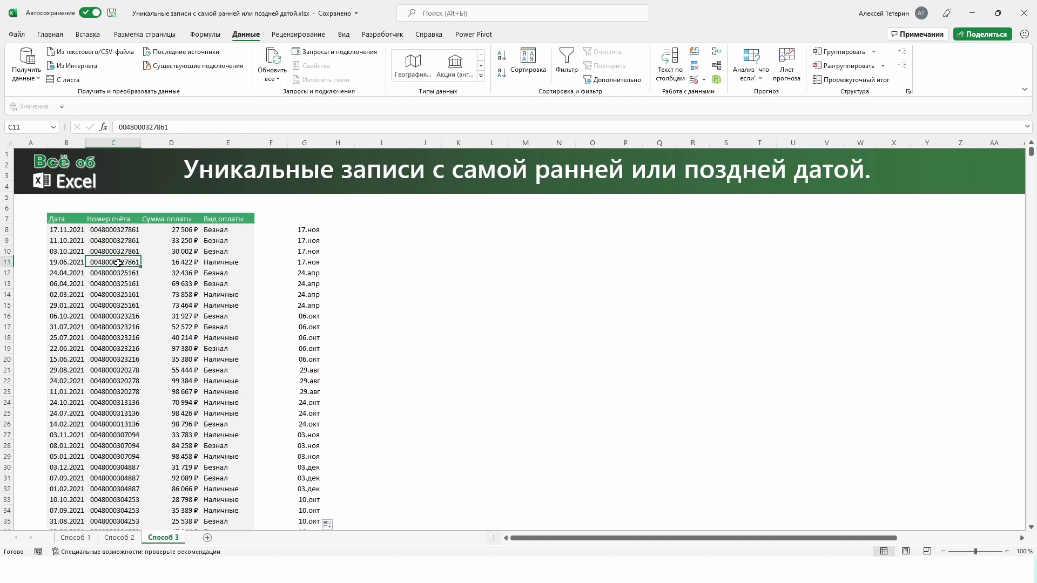
click(310, 266)
click(311, 252)
click(311, 240)
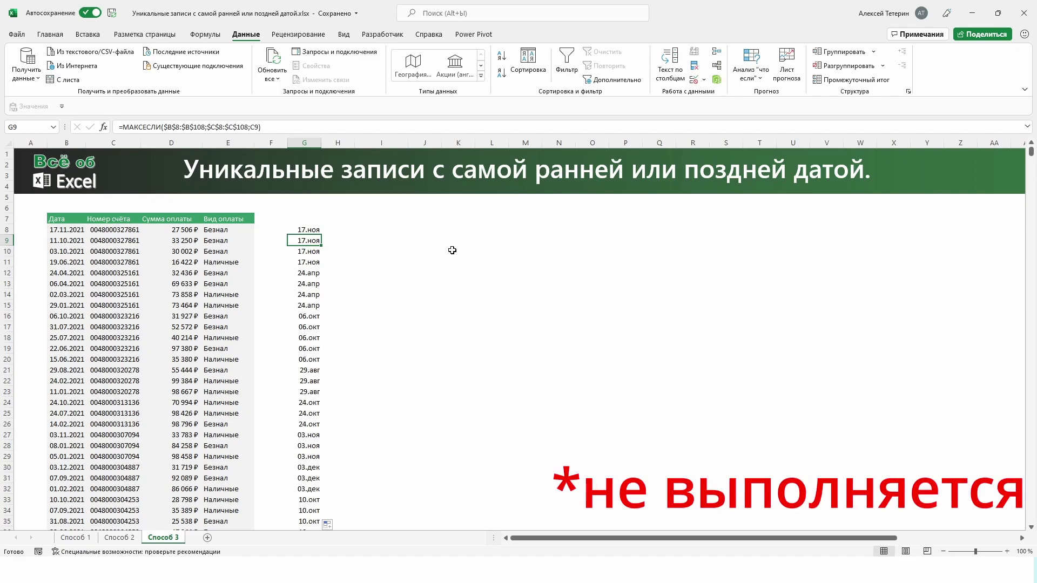
key(Up)
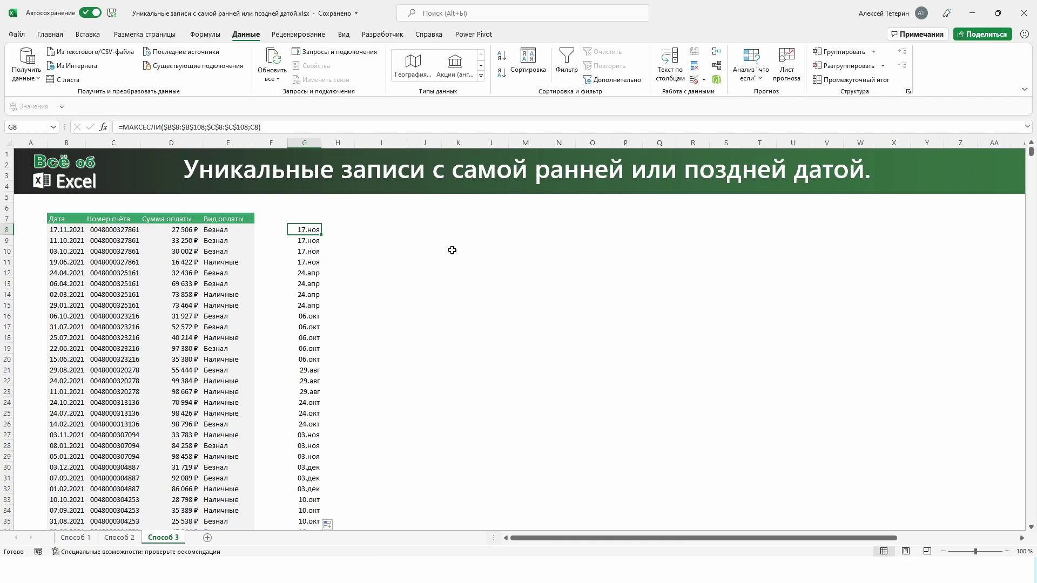
Step: Change G8 to =ЕСЛИ(МАКСЕСЛИ($B$8:$B$108;$C$8:$C$108;C8)=B8;ИСТИНА;ЛОЖЬ)
click(121, 127)
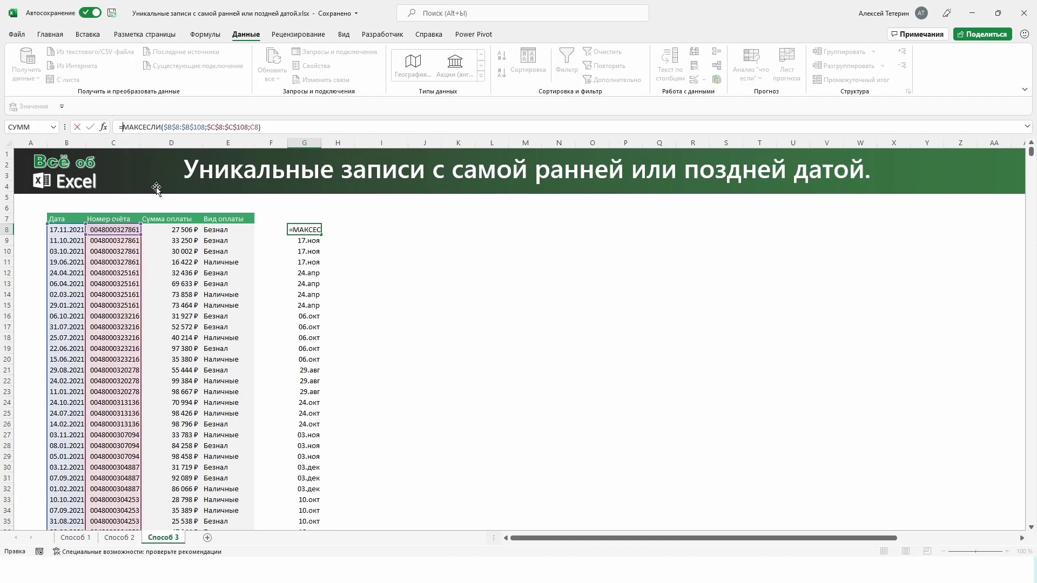
text(е)
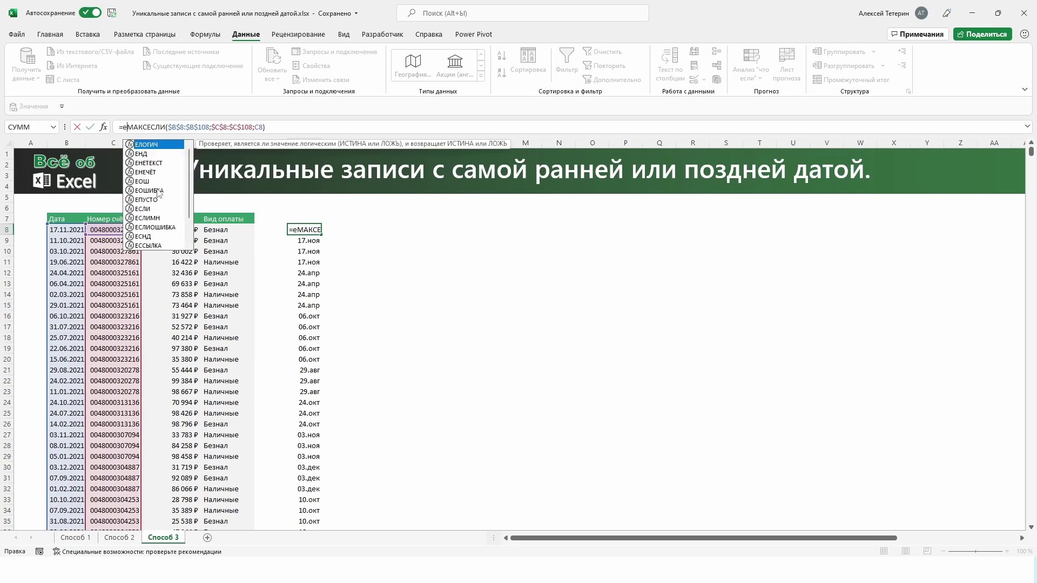
text(с)
key(Tab)
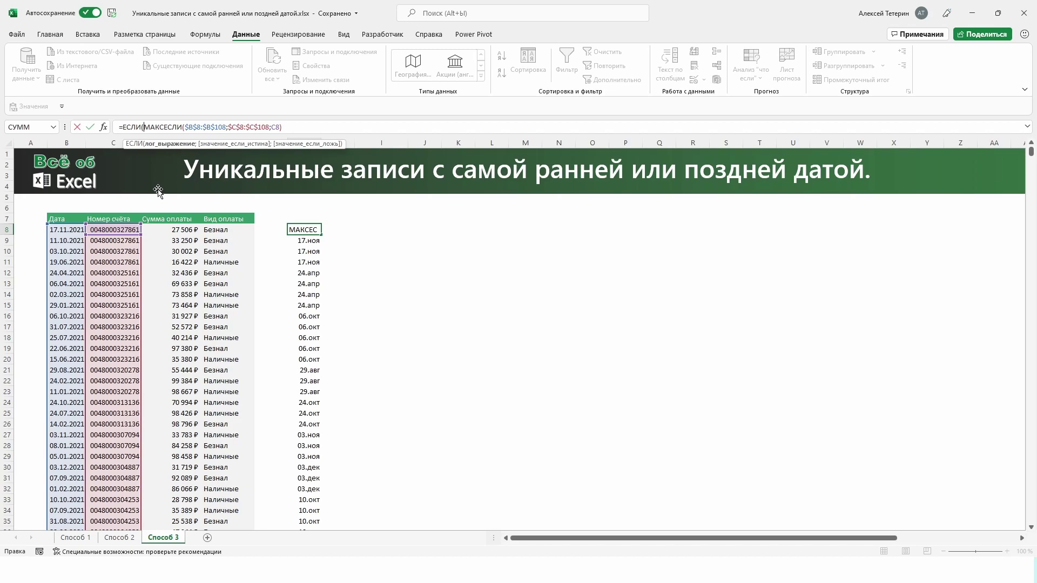
drag(143, 127, 333, 129)
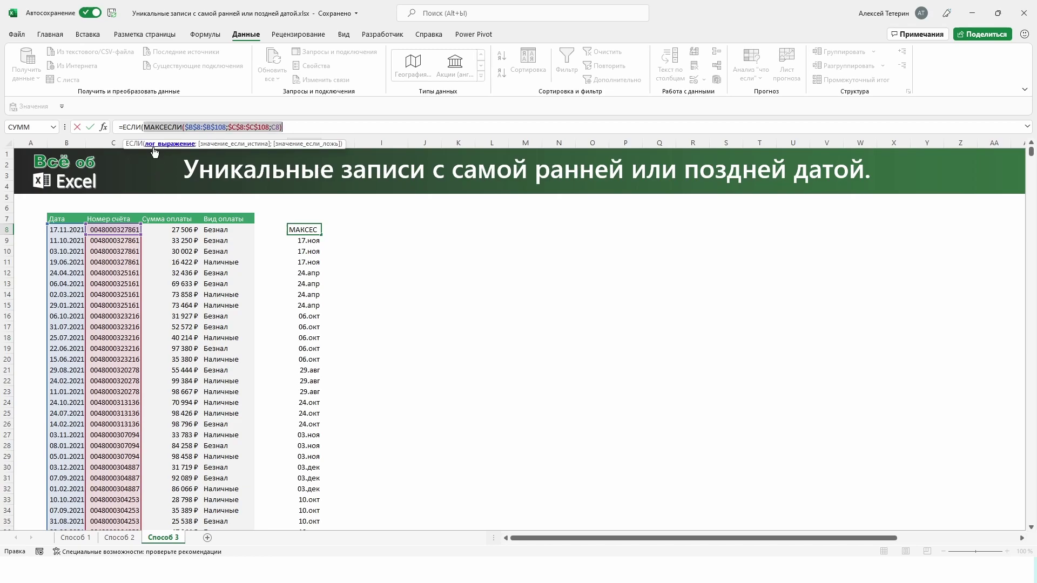
click(334, 129)
text(=)
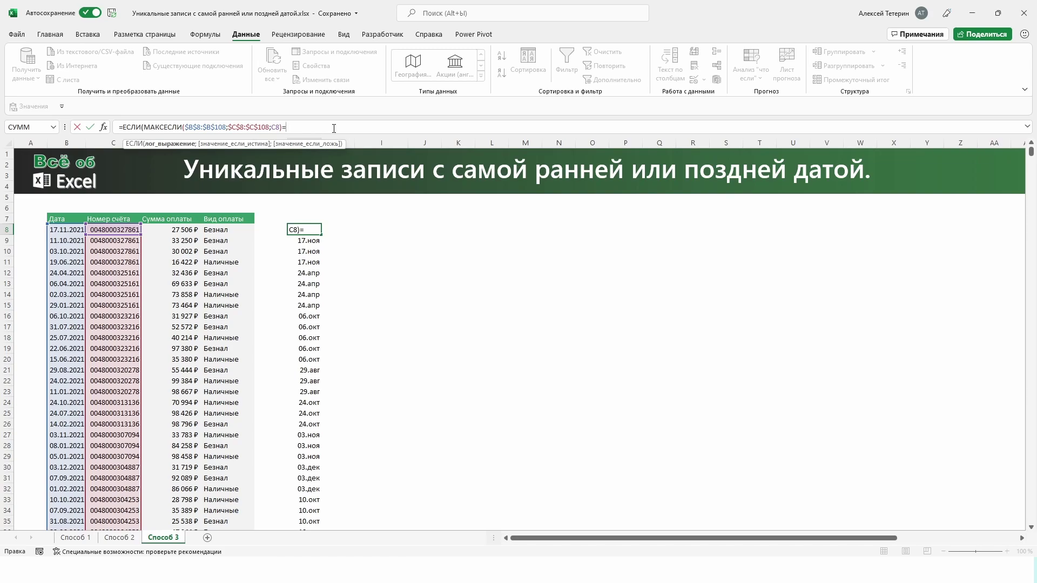
click(70, 230)
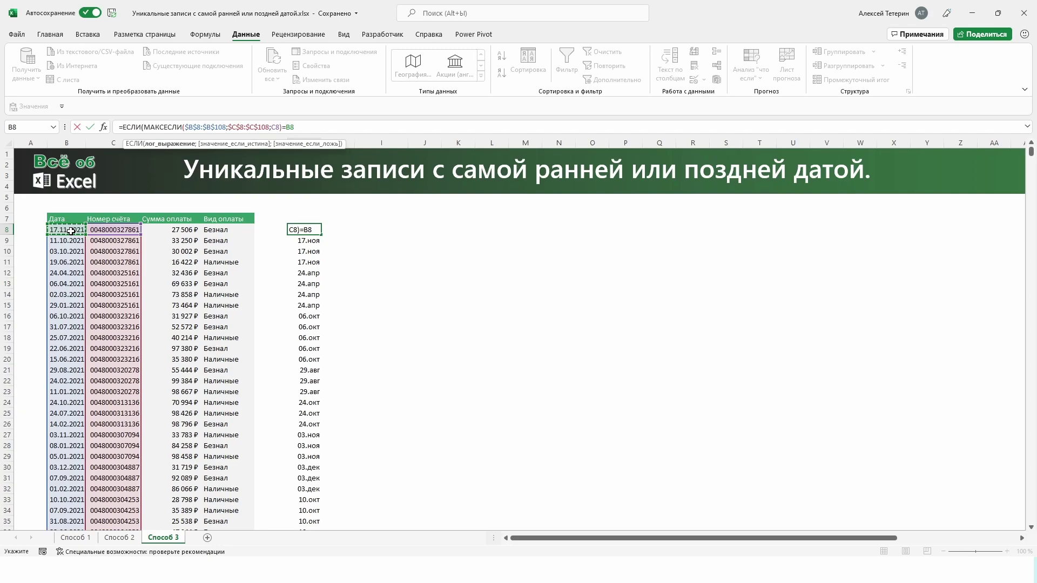
text(;)
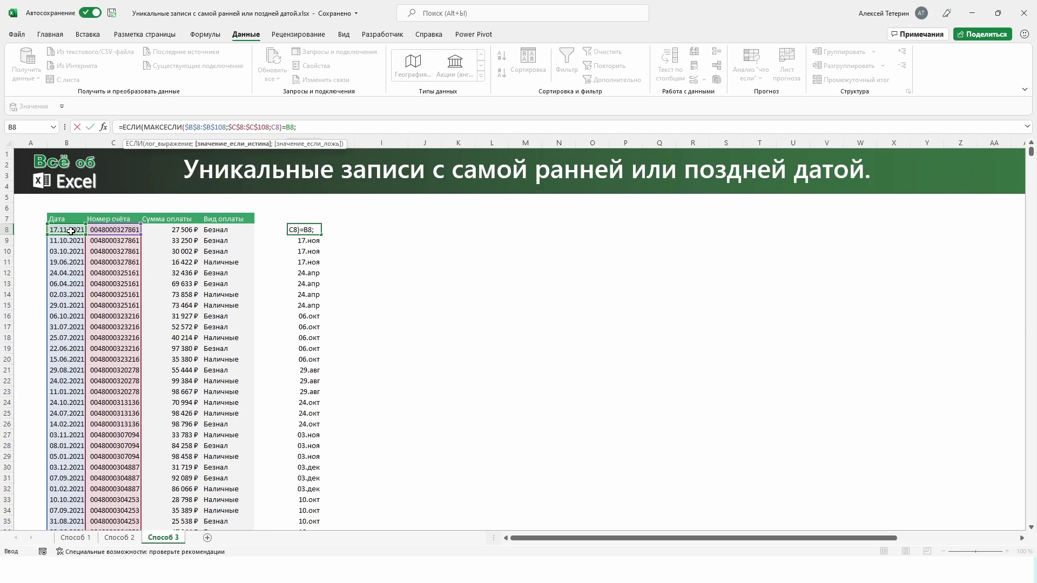
text(ИС)
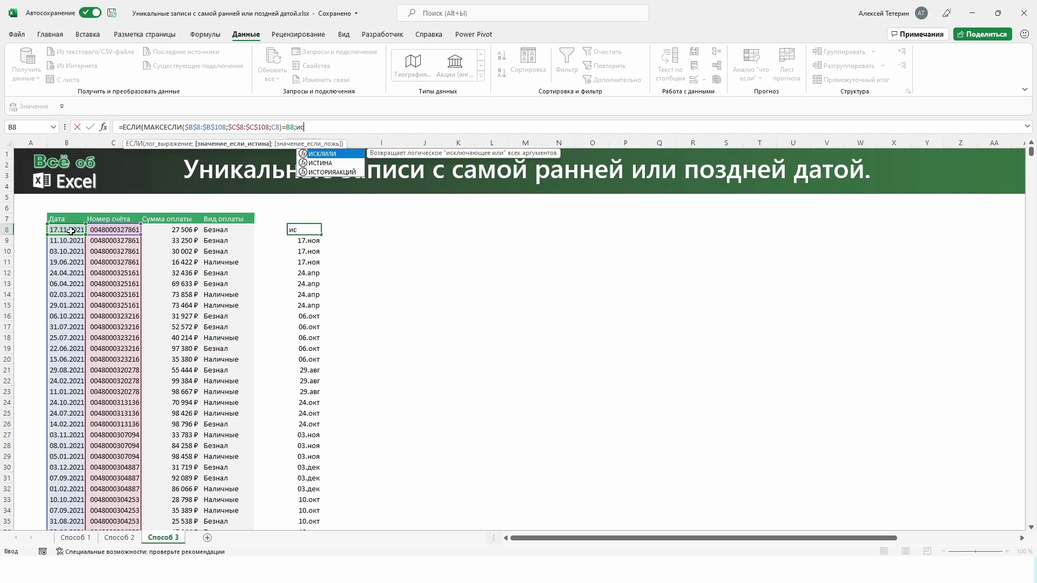
text(ТИНА;)
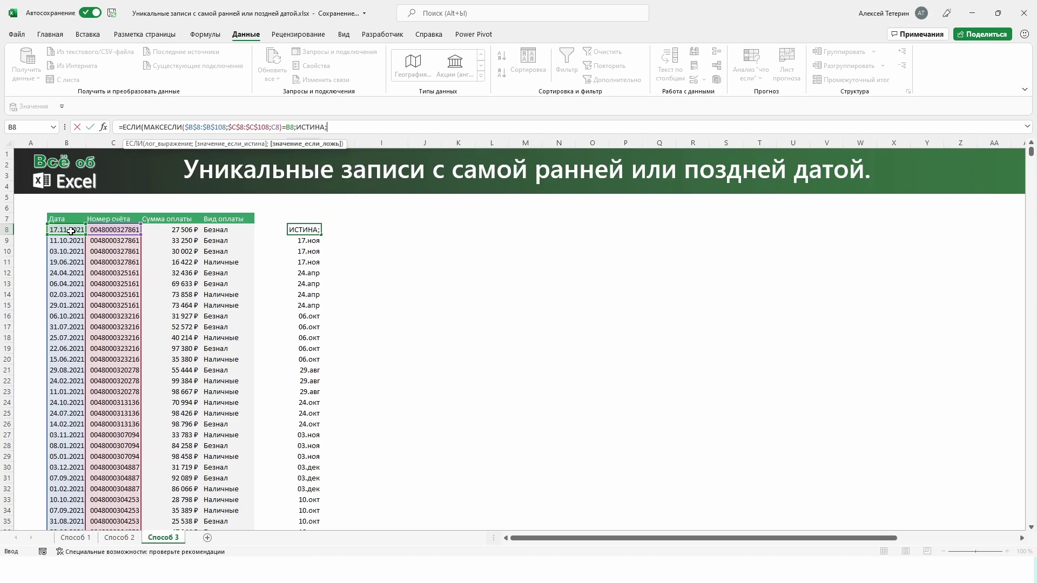
text(лож)
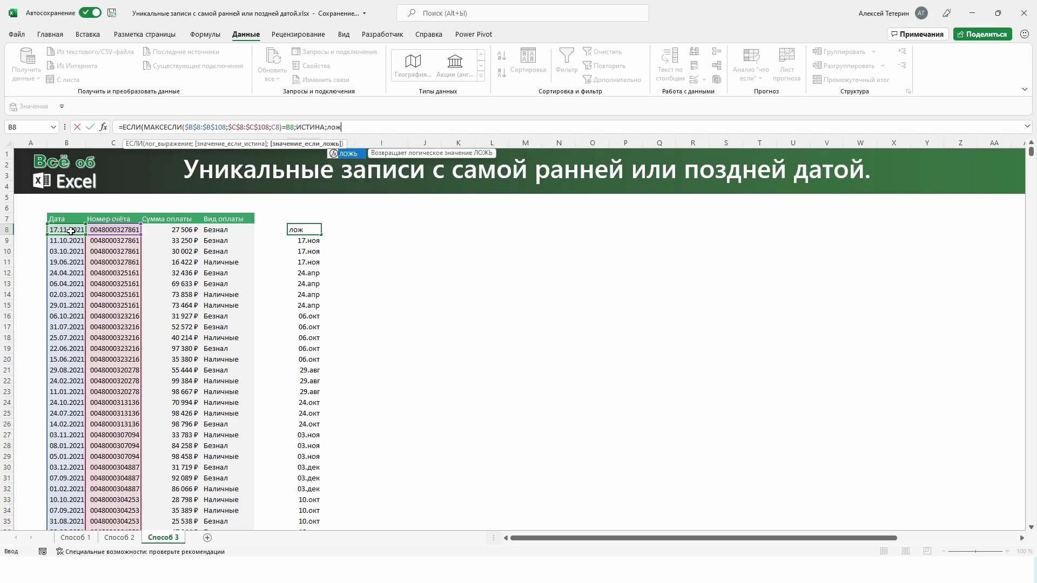
key(Tab)
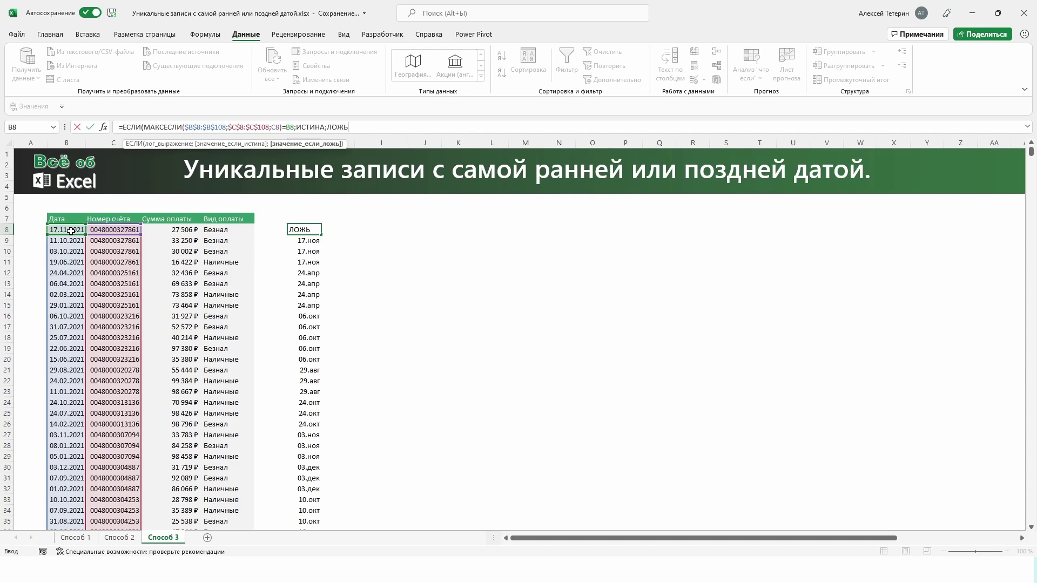
text())
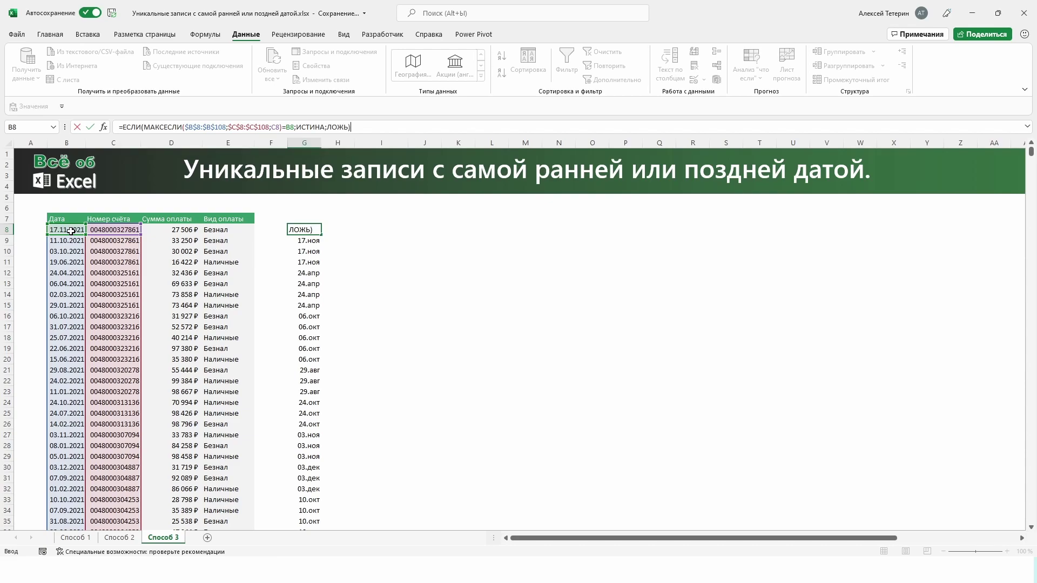
key(ctrl+Return)
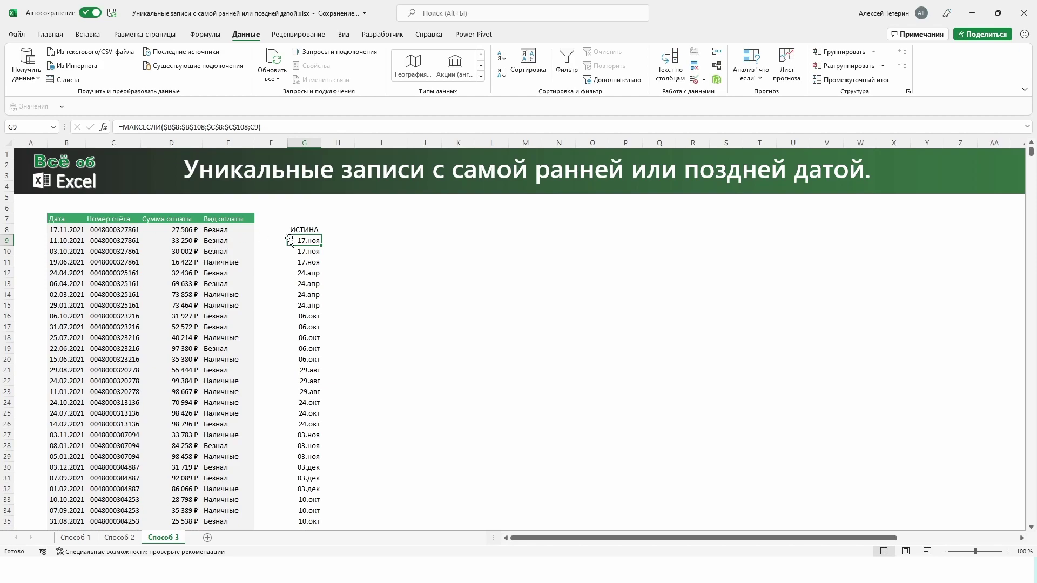
Step: Copy the ЕСЛИ formula down column G and check the flags in rows 14 and 8
double_click(322, 236)
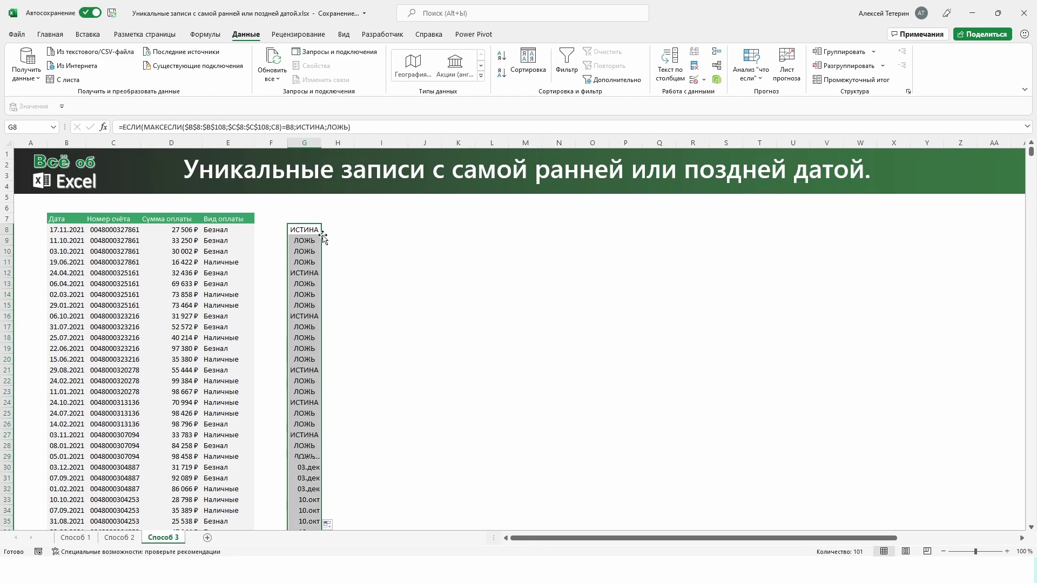
click(411, 338)
click(304, 294)
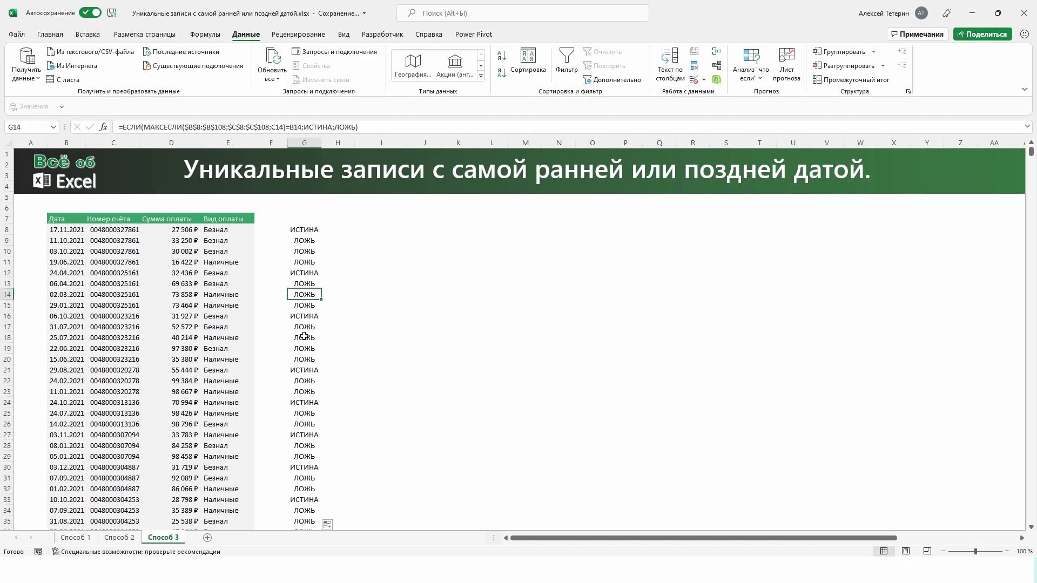
click(305, 230)
click(133, 234)
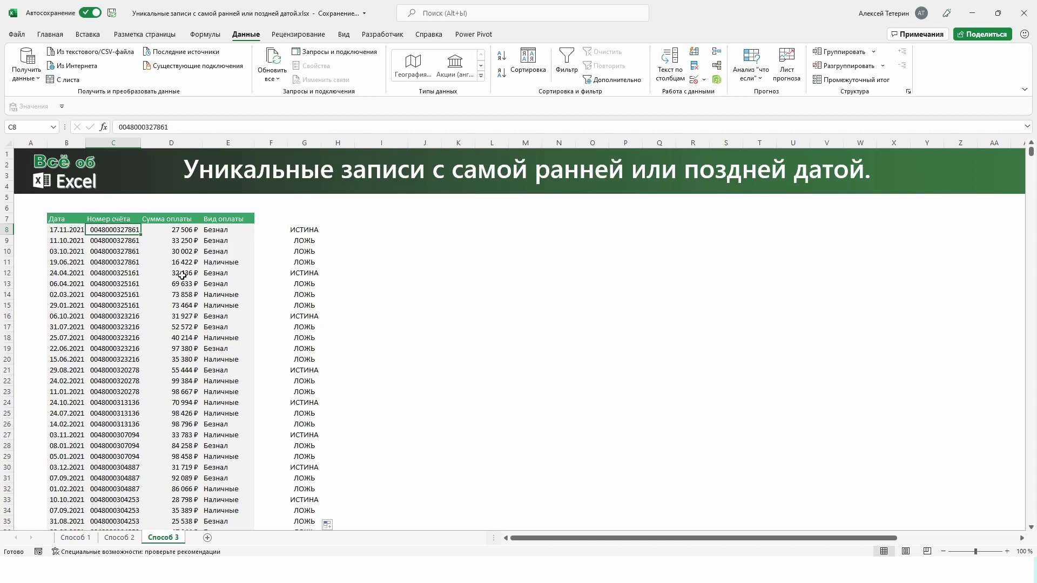
Step: Select from B8 across the table's four columns B to E
click(56, 229)
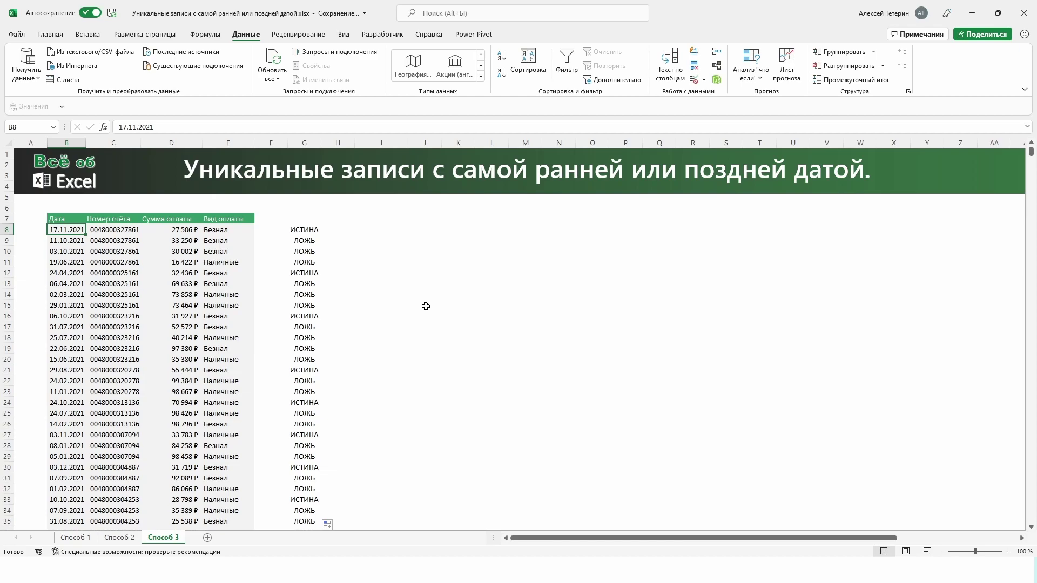
click(198, 305)
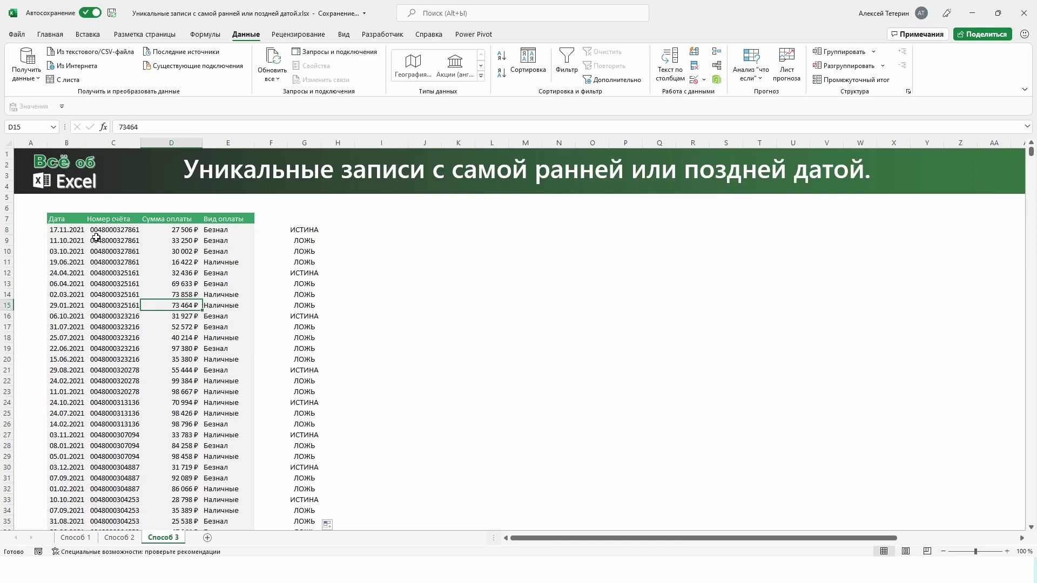
click(77, 230)
key(ctrl+shift+Right)
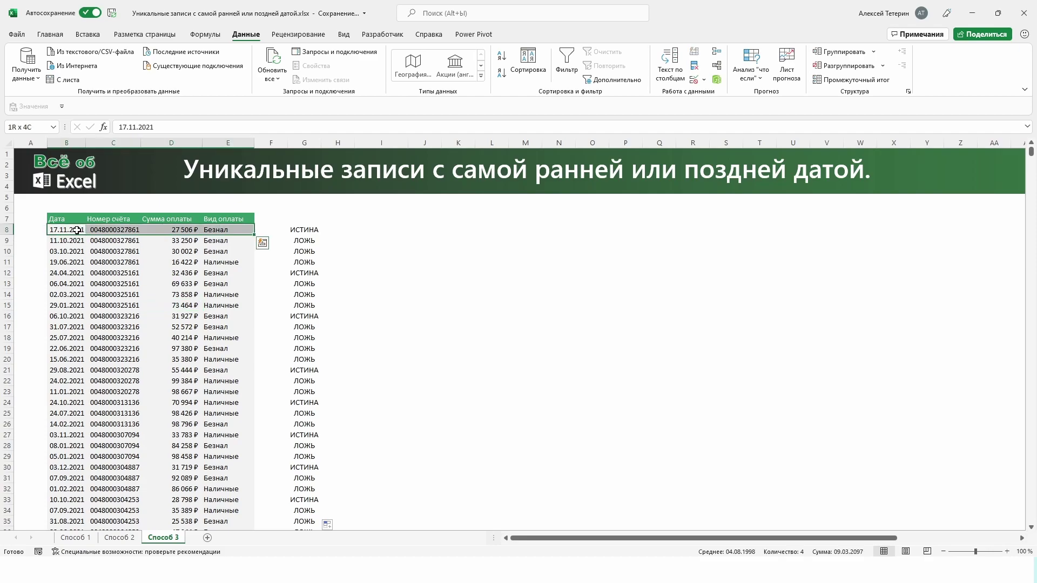
Step: Extend the selection to the last row and start a formula-based conditional formatting rule
key(ctrl+shift+Down)
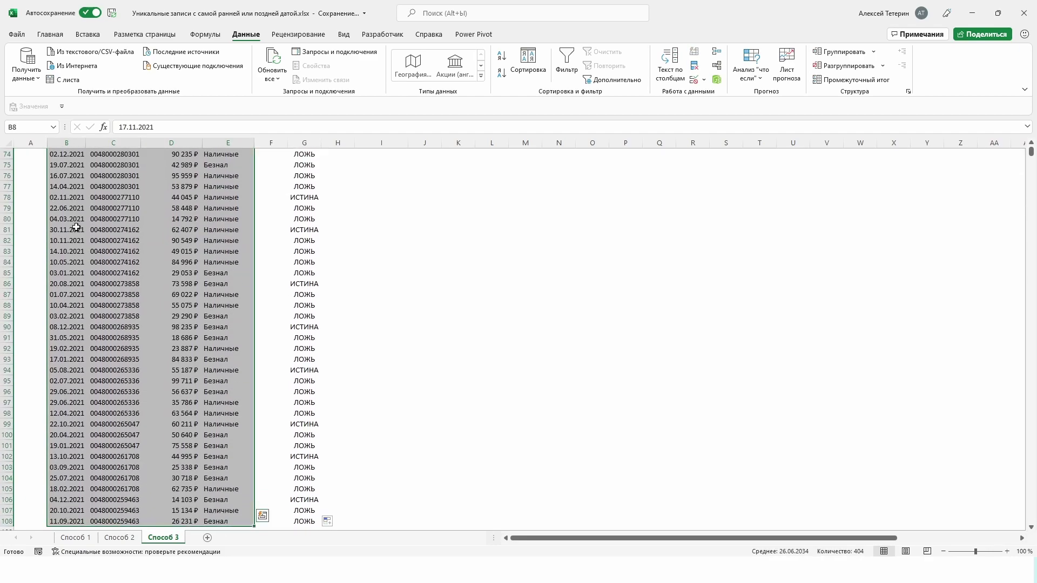
click(50, 34)
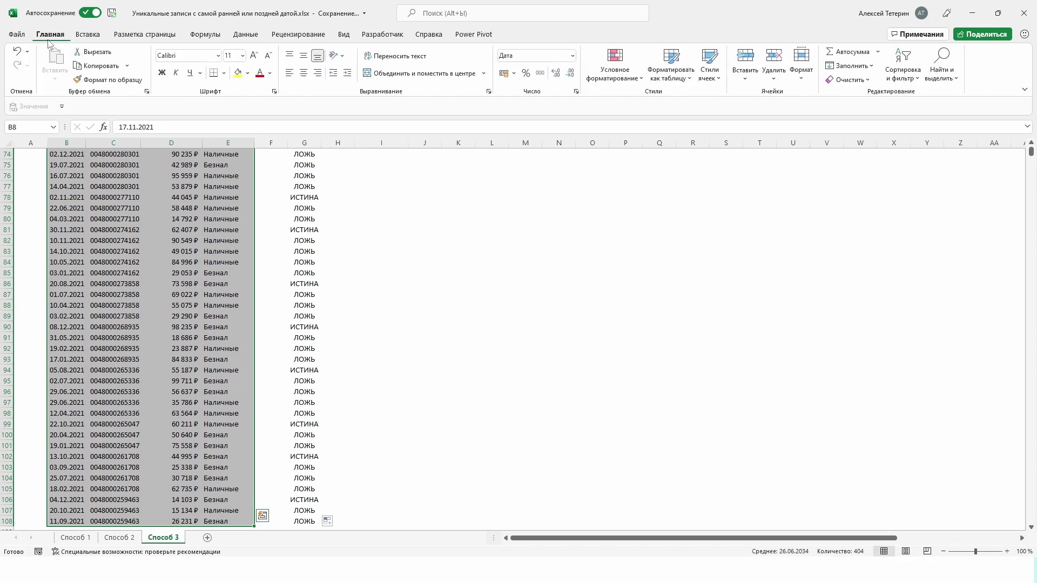
click(605, 75)
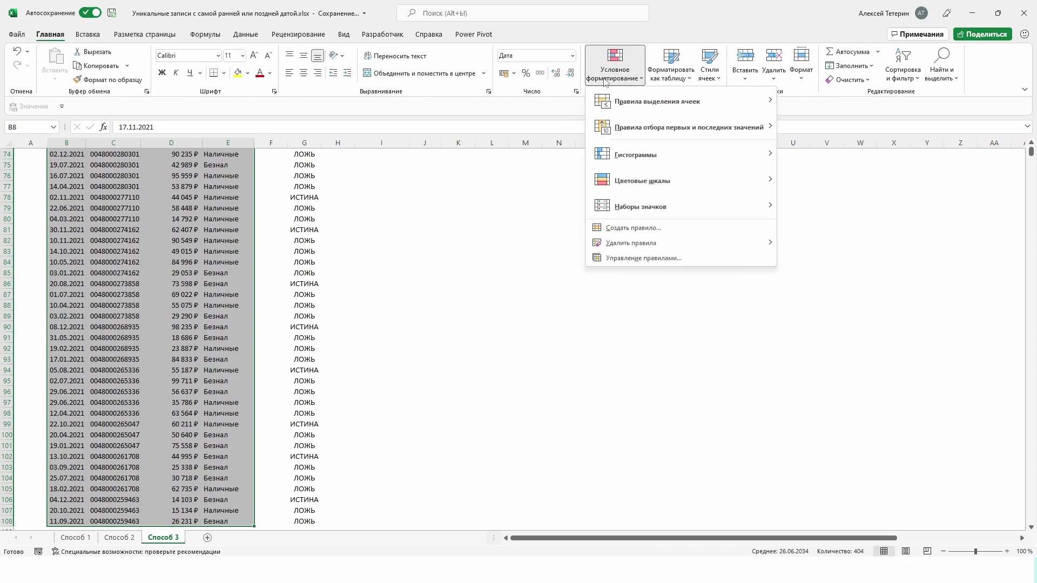
click(633, 227)
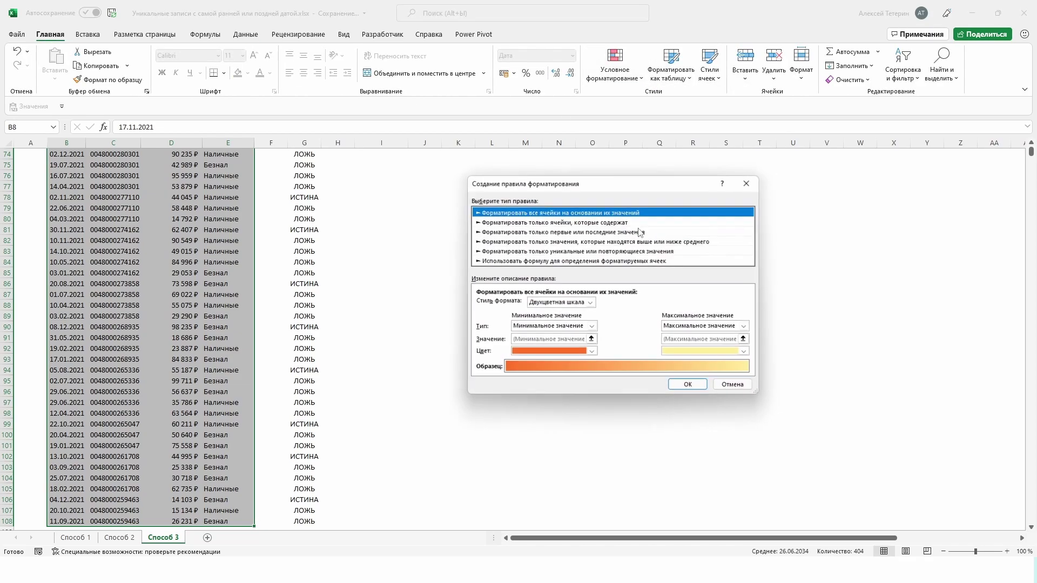
click(631, 261)
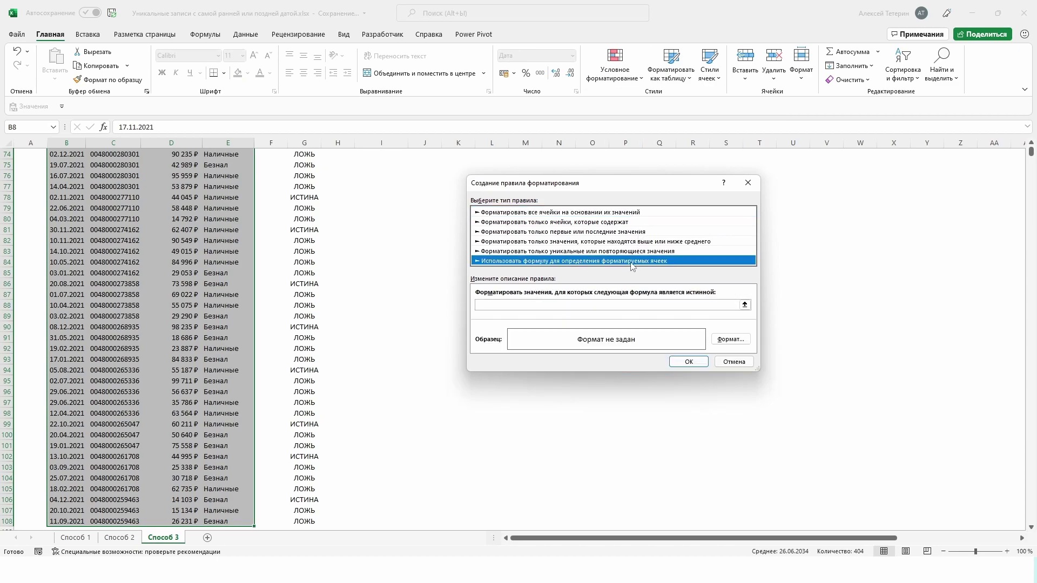
Step: Enter the rule formula =$G8=ИСТИНА, anchoring only column G
click(552, 303)
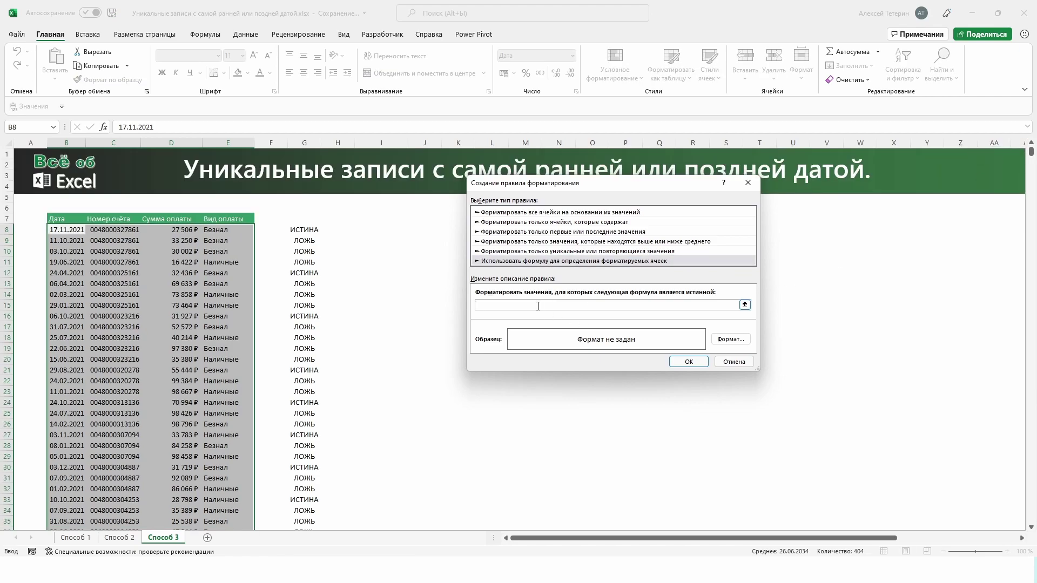
click(538, 306)
click(303, 230)
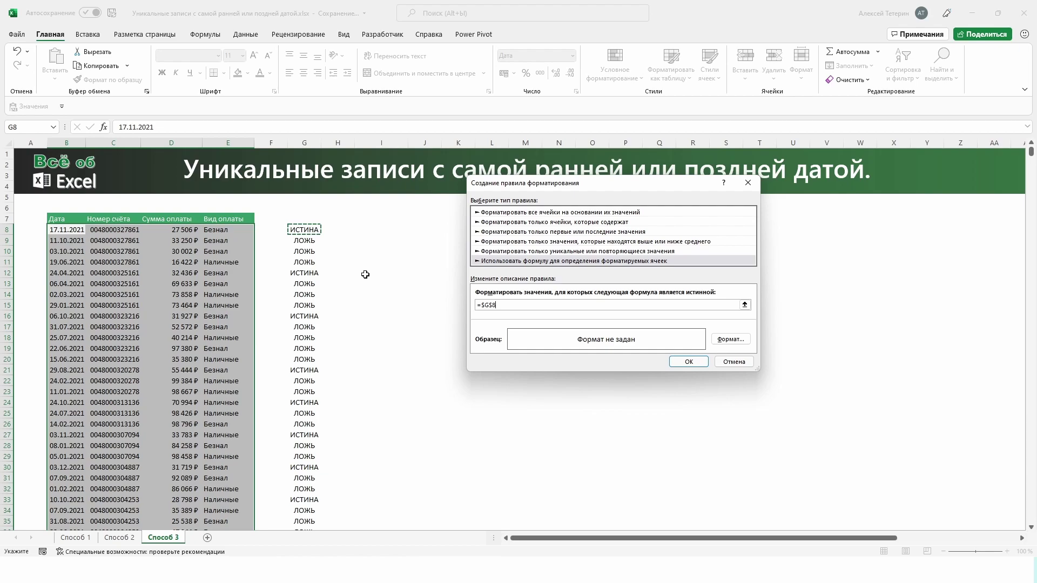
key(F4)
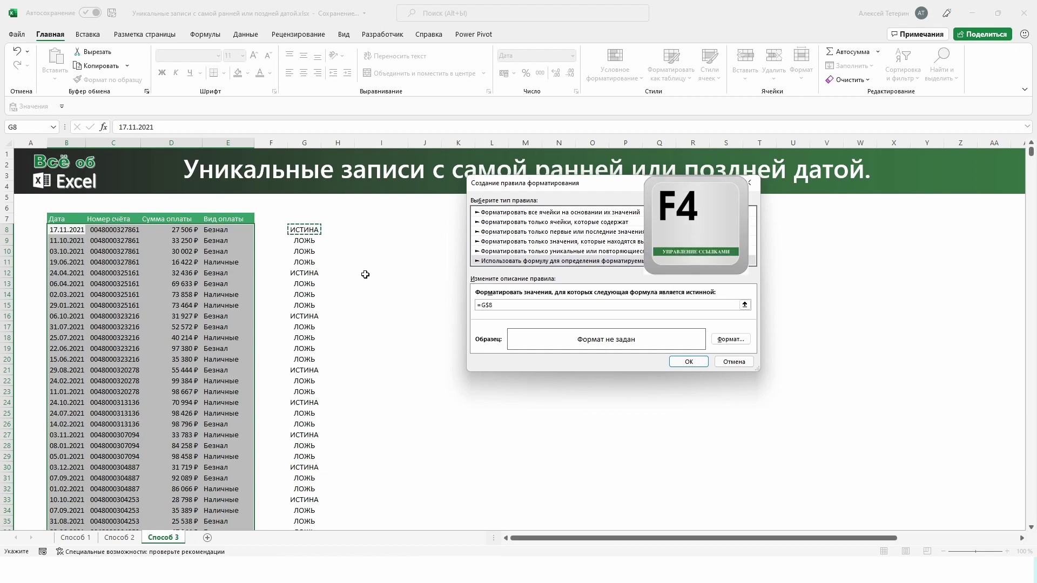
key(F4)
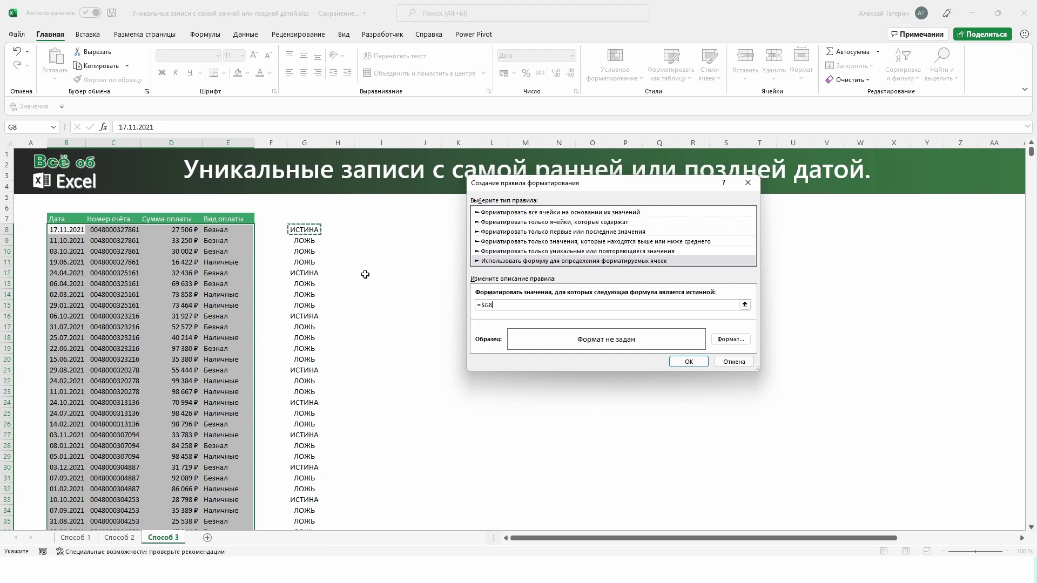
text(=ИС)
text(ТИНА)
Step: Give the rule a purple fill and white font colour, and apply it to the table
click(731, 339)
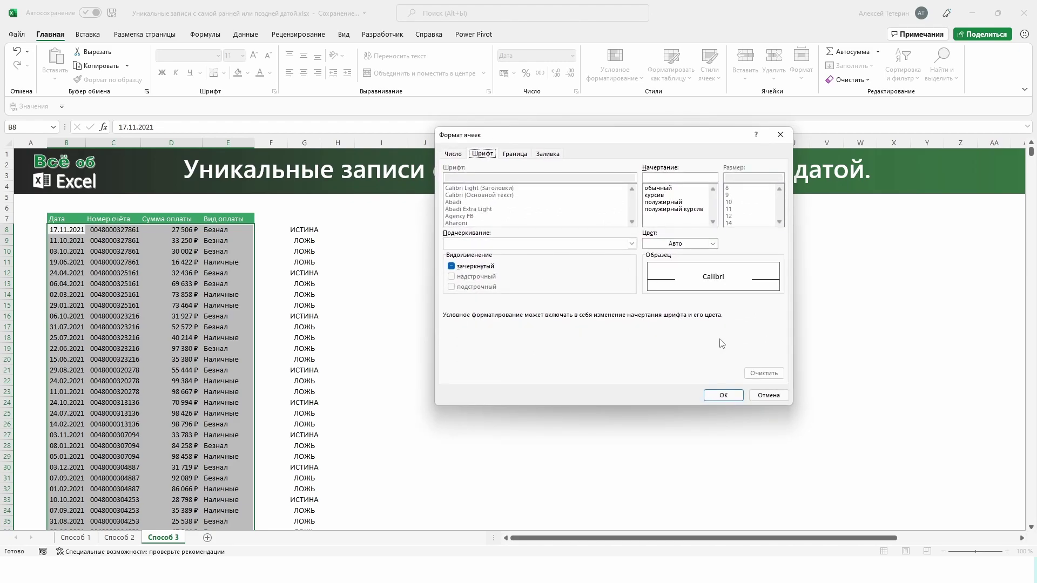
click(543, 159)
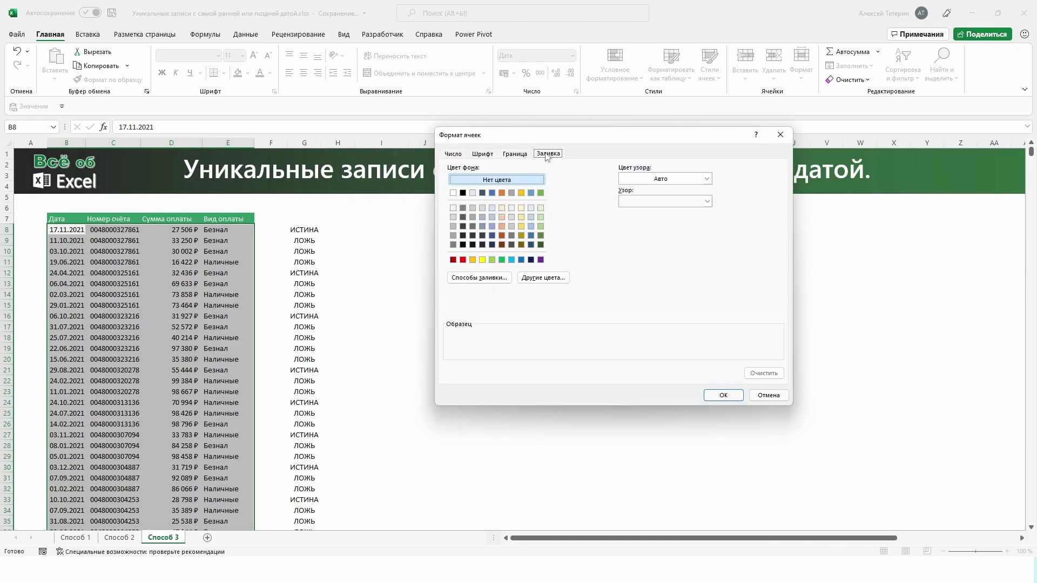
click(541, 259)
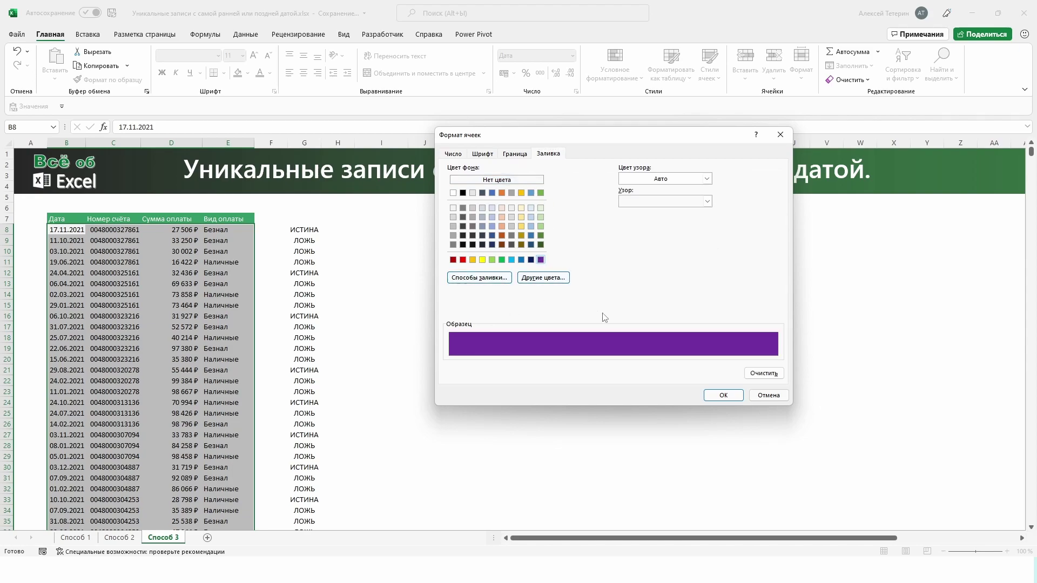
click(483, 154)
click(713, 244)
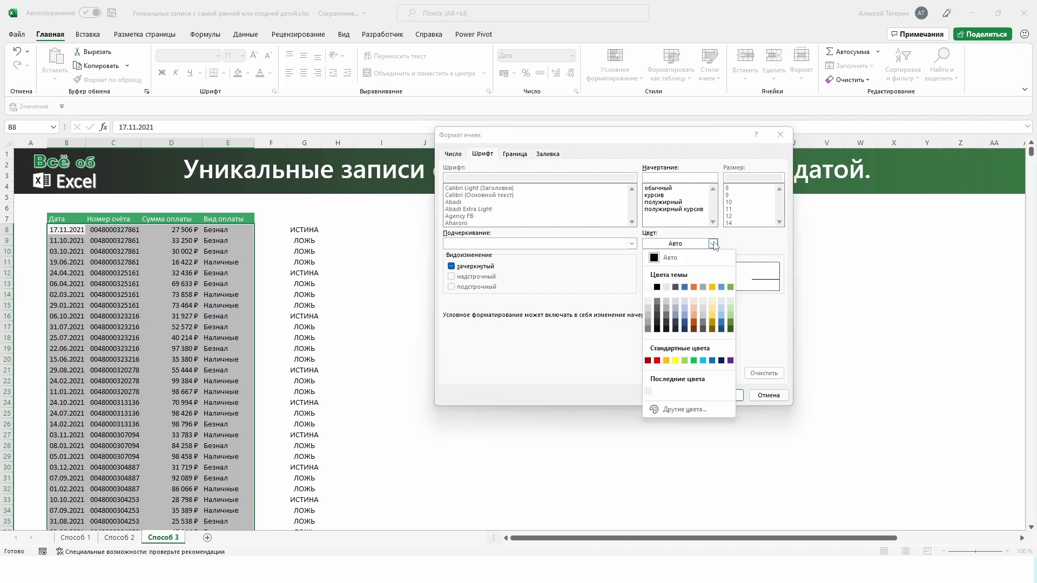
click(647, 287)
click(716, 395)
click(688, 361)
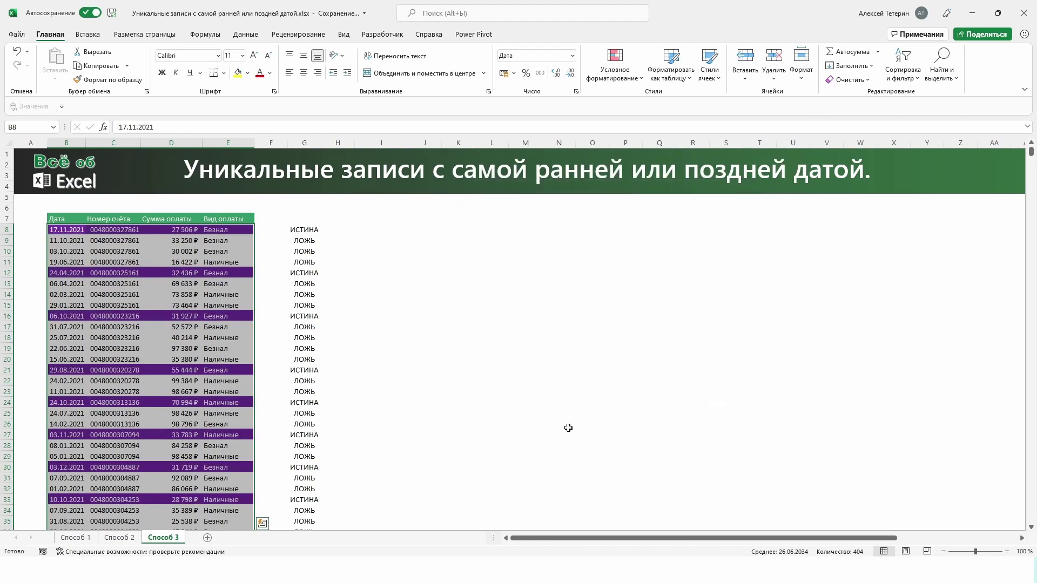
click(478, 456)
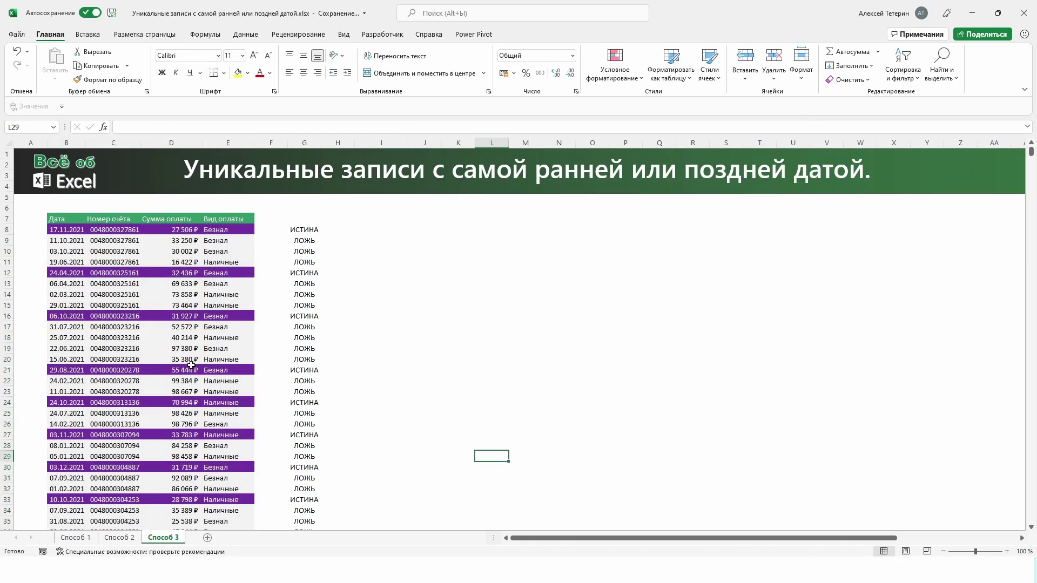
Step: Review the highlighted rows and reselect cell B8
scroll(224, 391, down, 3)
scroll(224, 392, down, 1)
scroll(298, 392, up, 4)
click(125, 231)
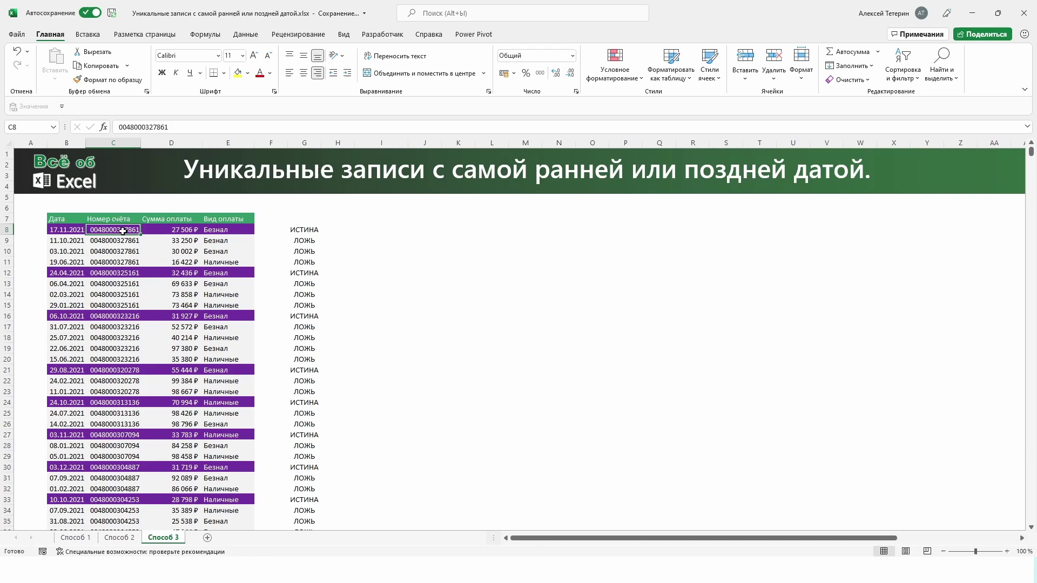
click(63, 231)
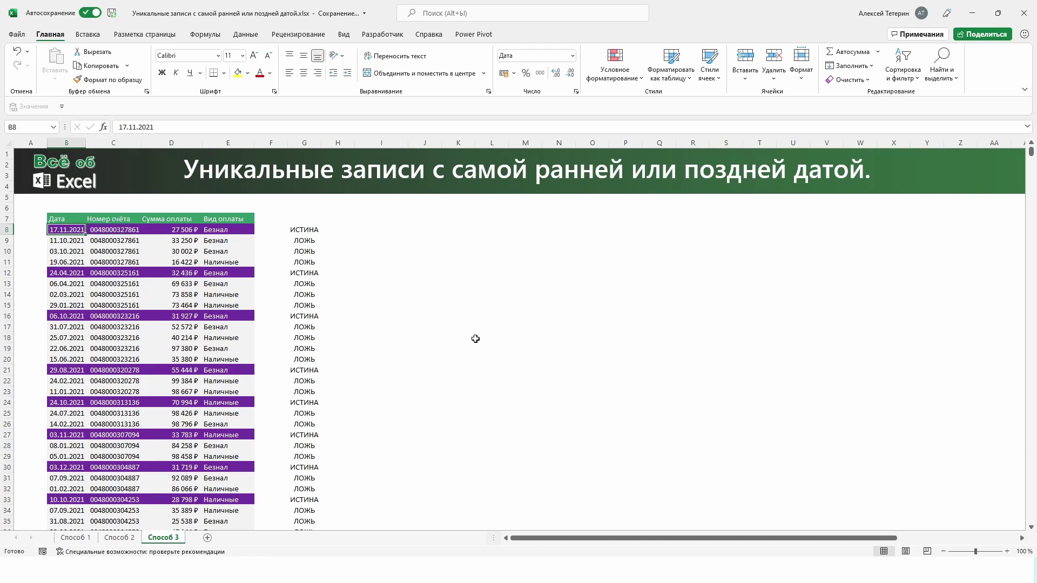
Step: Hide column G from its header's context menu, then click an empty cell away from the table
click(309, 142)
right_click(309, 142)
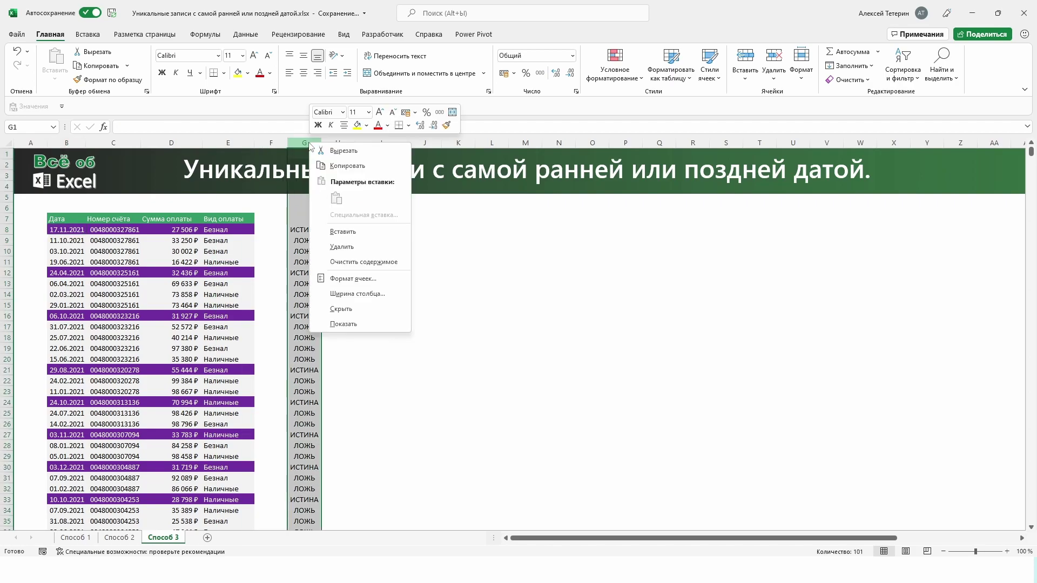
click(352, 316)
click(467, 415)
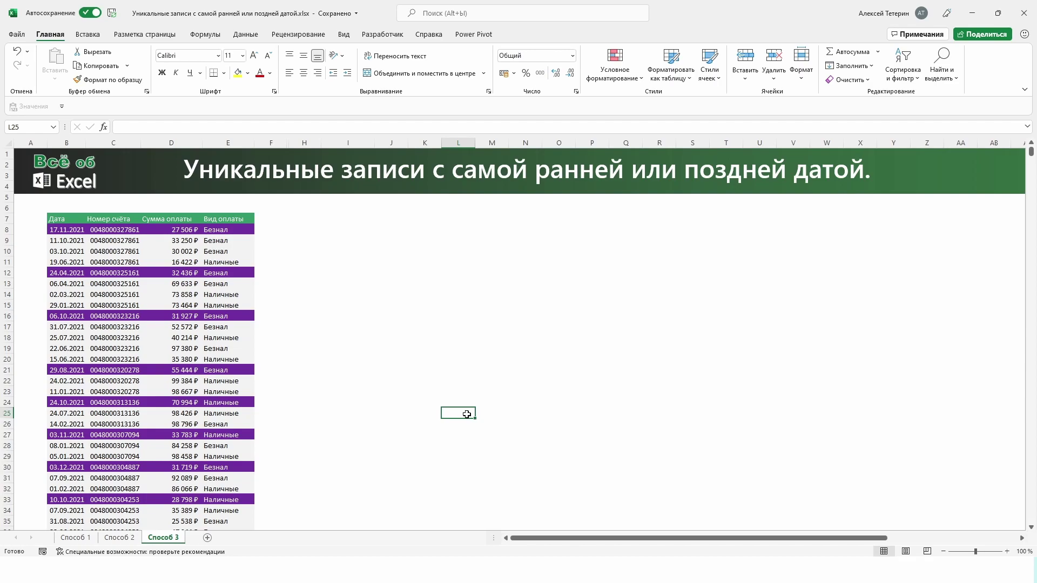
click(434, 416)
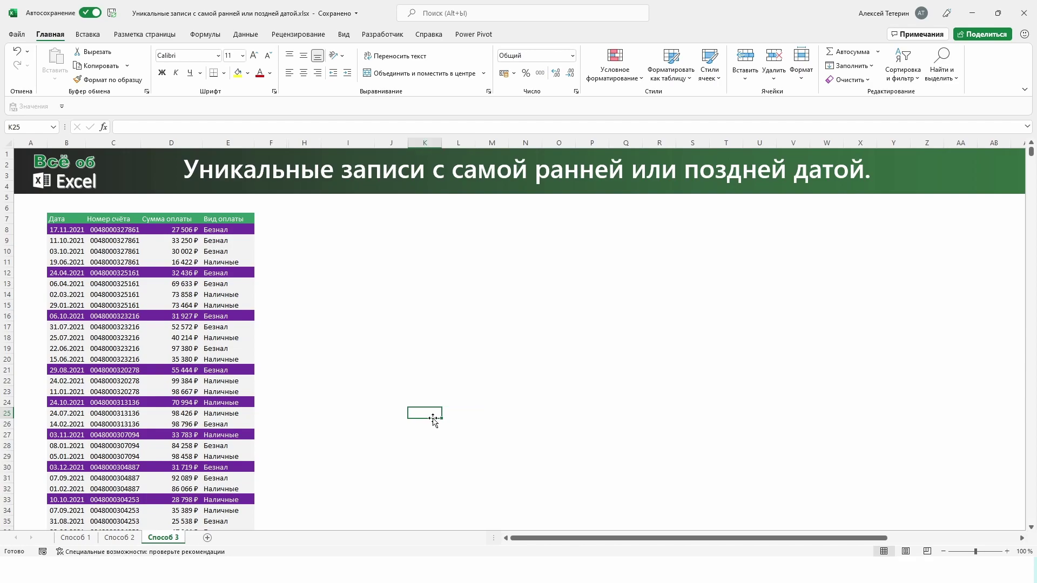